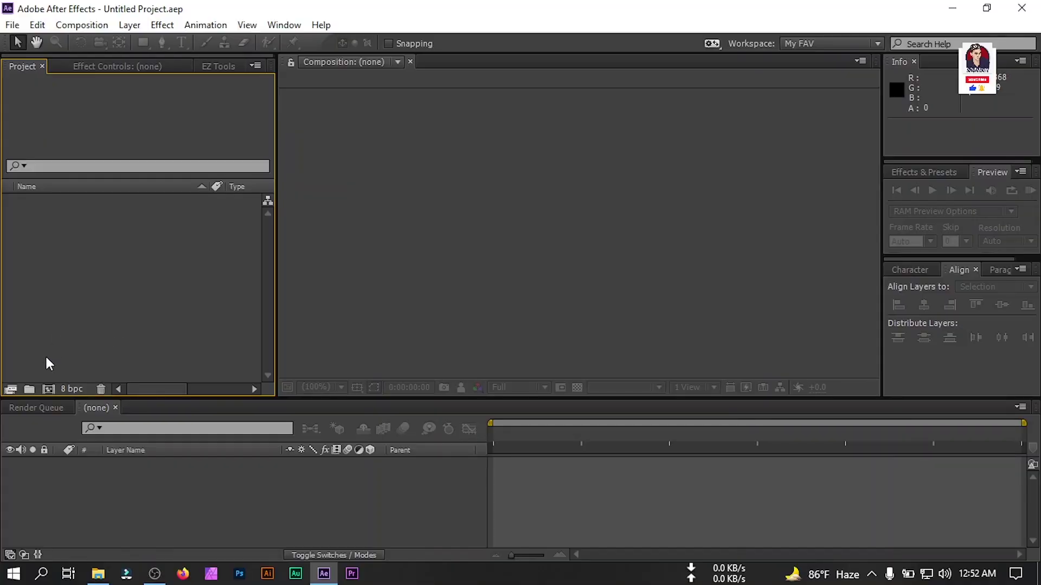
# Step: Create a composition named main at 1920 x 1080 px, 30 fps, with a duration of 0:00:15:00
pyautogui.click(48, 389)
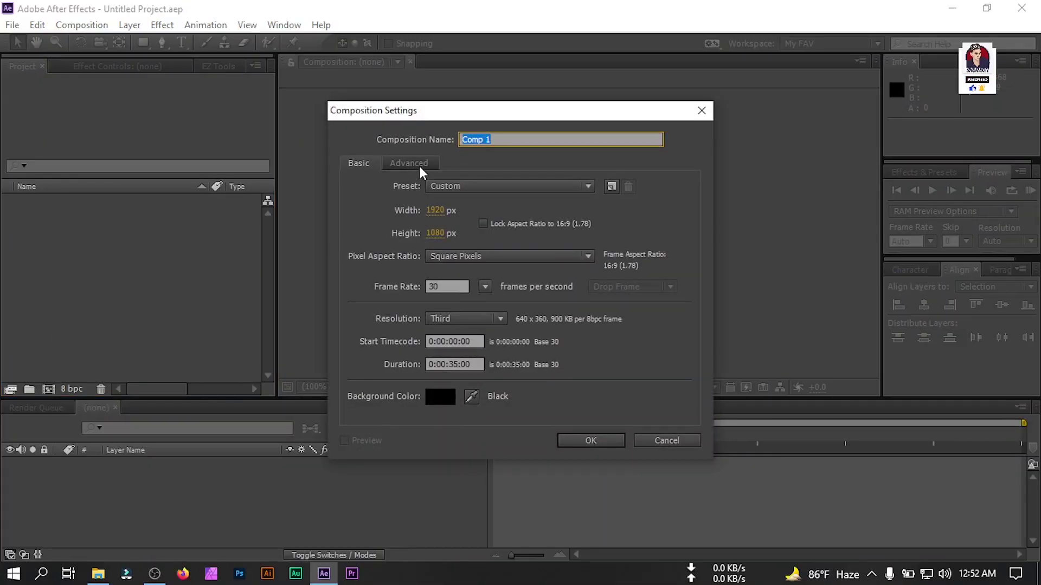
pyautogui.write('main')
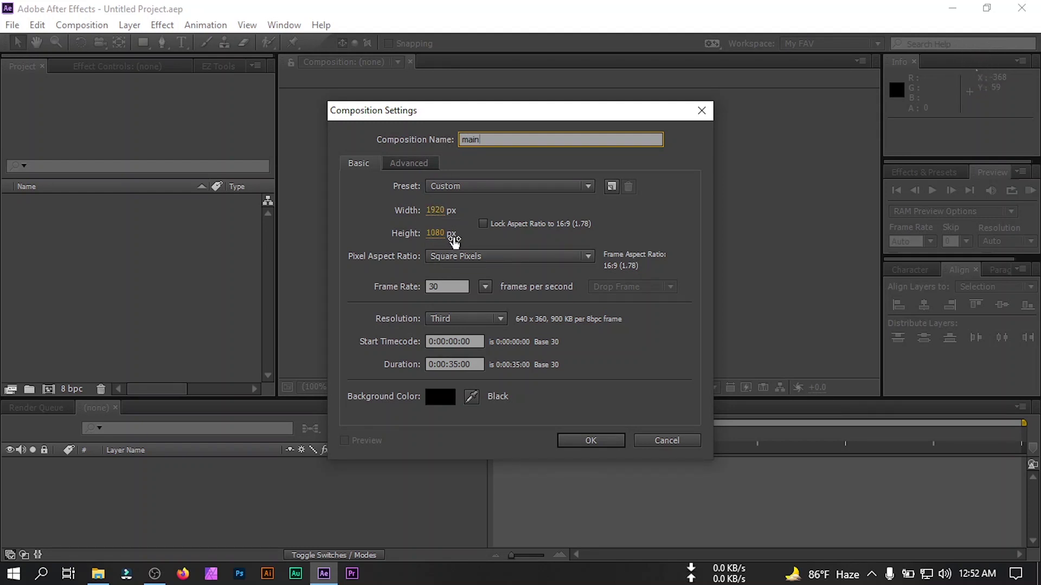
pyautogui.click(445, 288)
pyautogui.moveTo(450, 362); pyautogui.dragTo(455, 362)
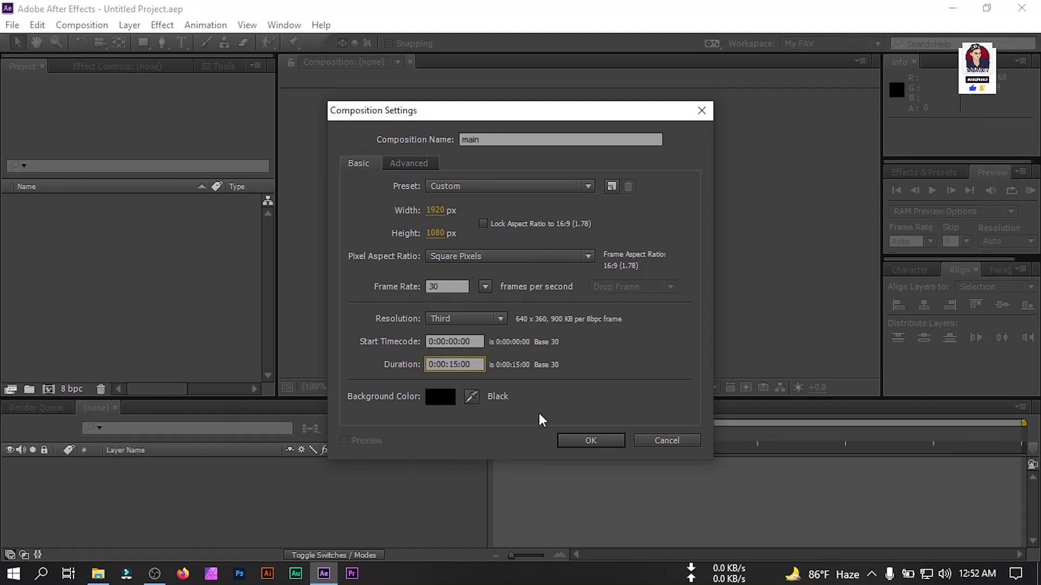
pyautogui.write('1')
pyautogui.click(579, 440)
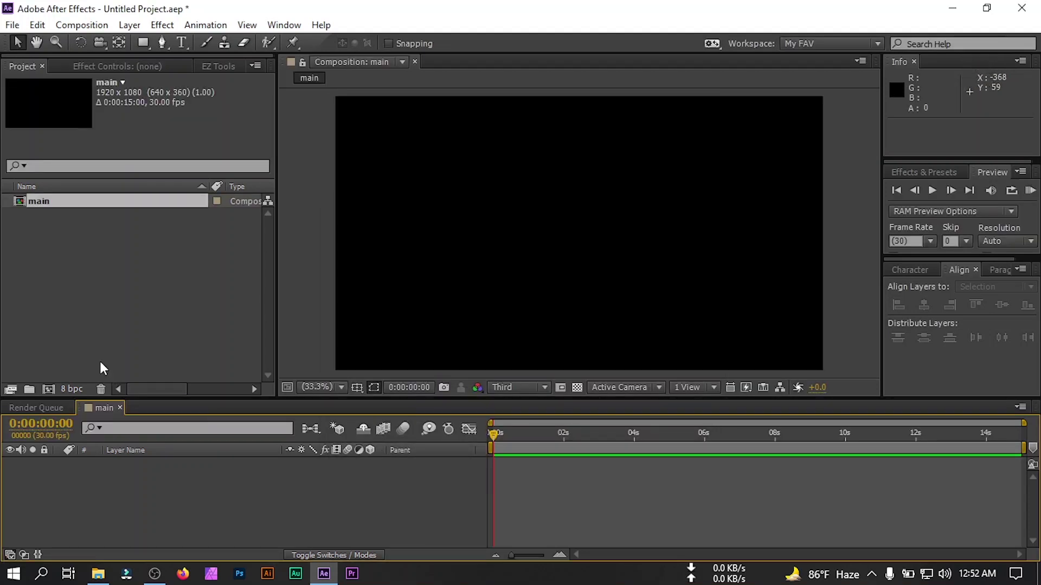
# Step: Add a black full-size solid layer named Background to the main composition
pyautogui.rightClick(128, 493)
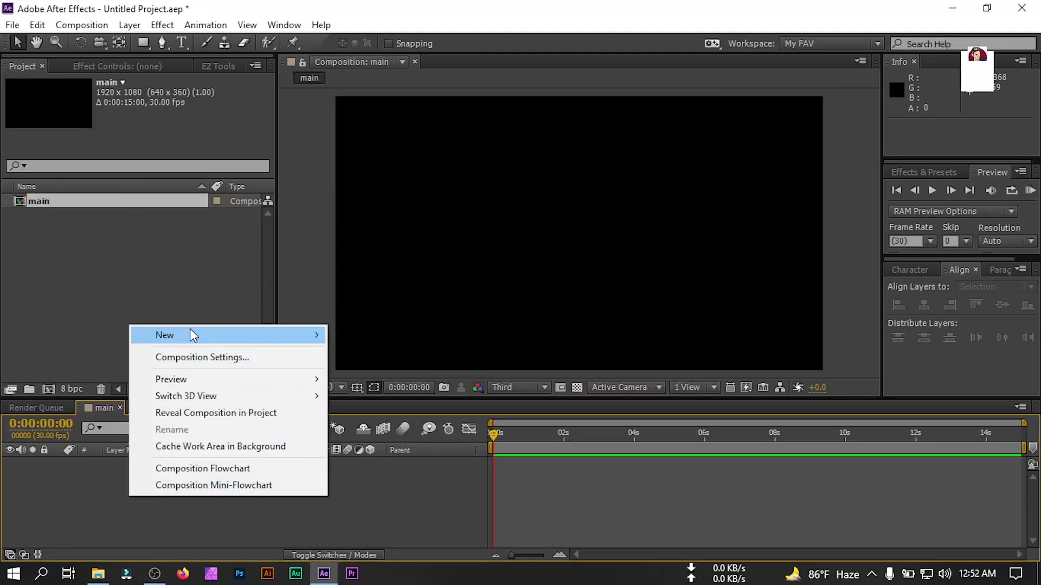
pyautogui.moveTo(190, 334)
pyautogui.click(386, 375)
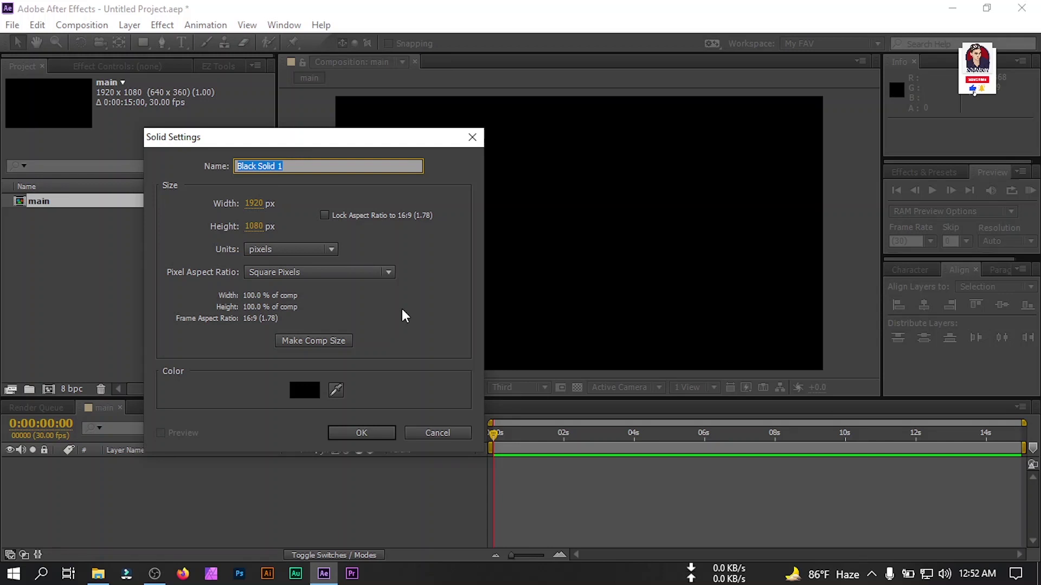
pyautogui.write('Background')
pyautogui.click(360, 433)
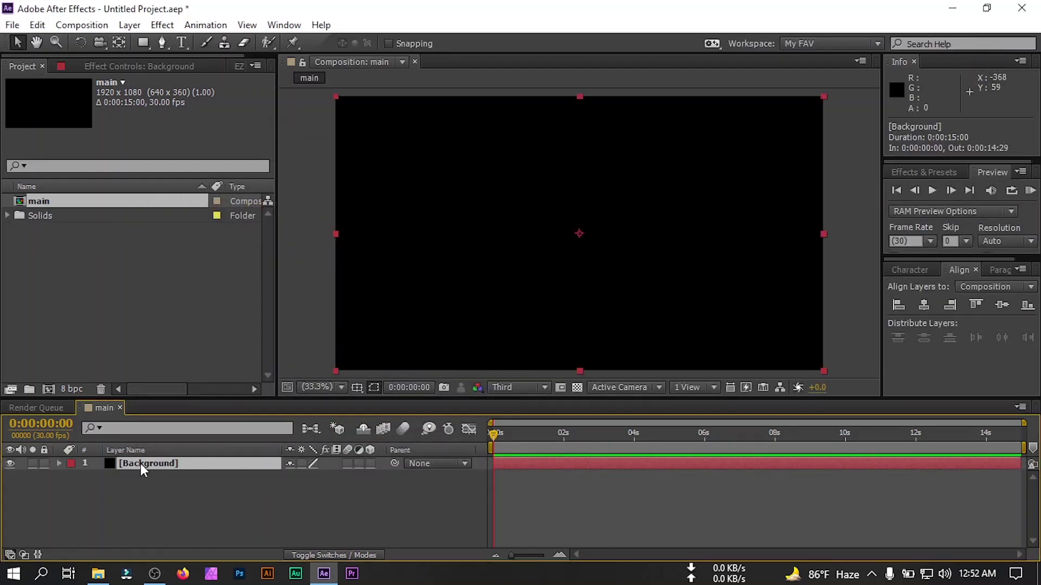
# Step: Apply the Gradient Ramp effect to the Background layer
pyautogui.hotkey('ctrl', 'space')
pyautogui.write('gra')
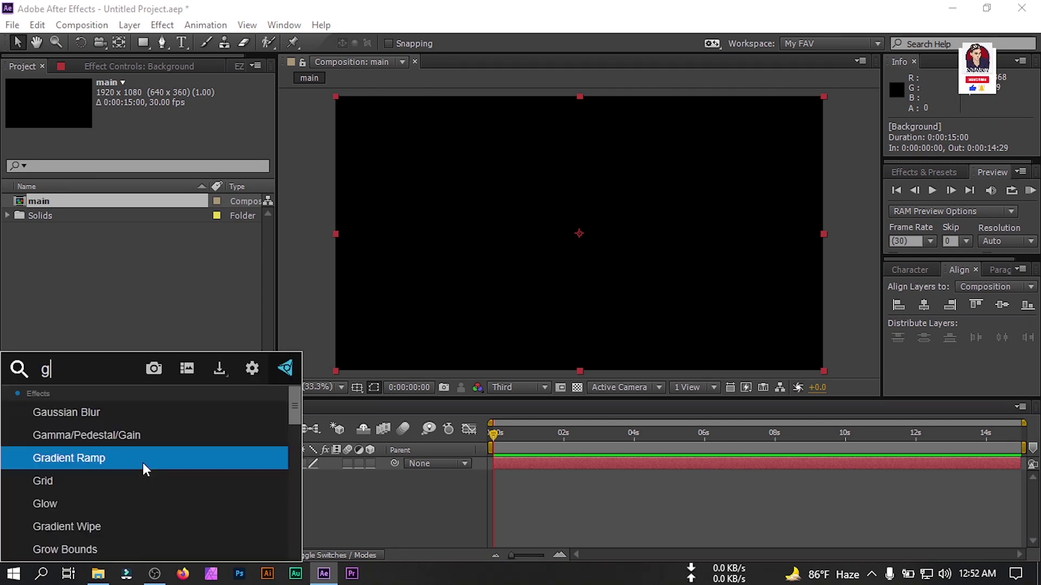
pyautogui.click(99, 417)
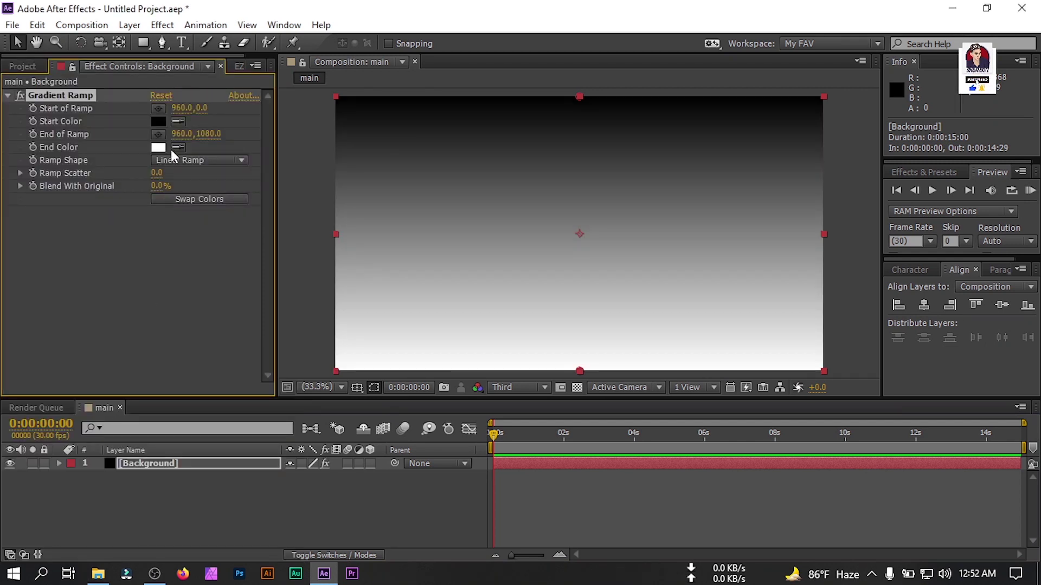
# Step: Set the Gradient Ramp's start color to dark blue 020322 and its end color to black
pyautogui.click(158, 121)
pyautogui.click(254, 314)
pyautogui.moveTo(255, 314); pyautogui.dragTo(245, 262)
pyautogui.moveTo(219, 326)
pyautogui.mouseDown()
pyautogui.moveTo(233, 366)
pyautogui.moveTo(222, 365)
pyautogui.mouseUp()
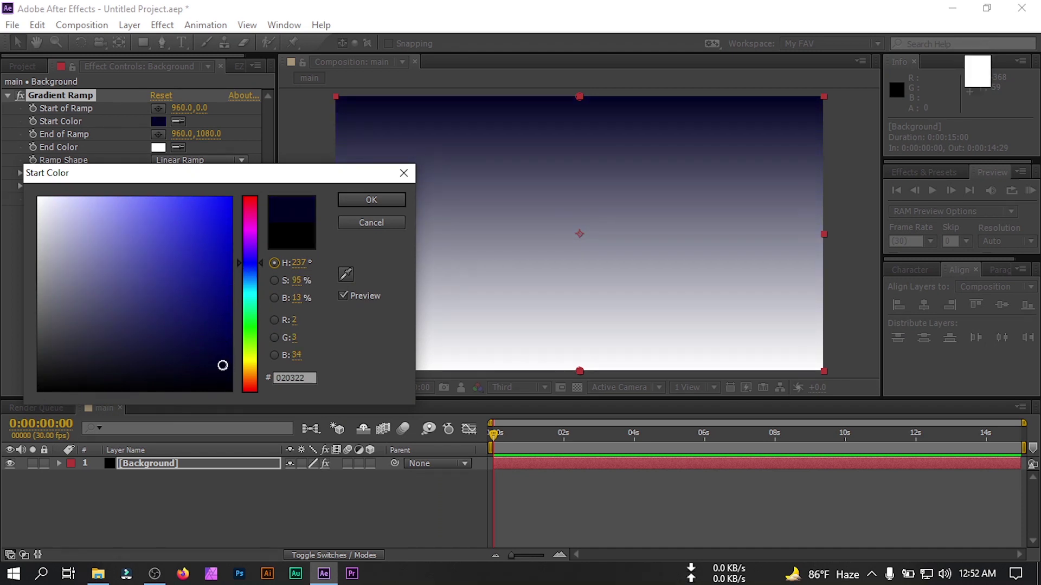
pyautogui.click(371, 199)
pyautogui.click(157, 147)
pyautogui.click(83, 366)
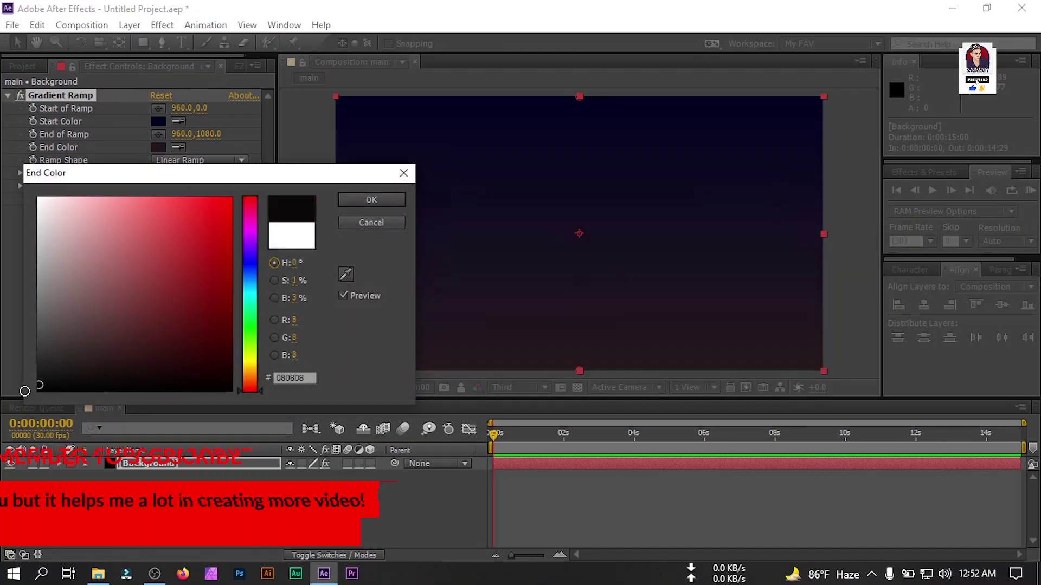
pyautogui.click(33, 388)
pyautogui.click(403, 200)
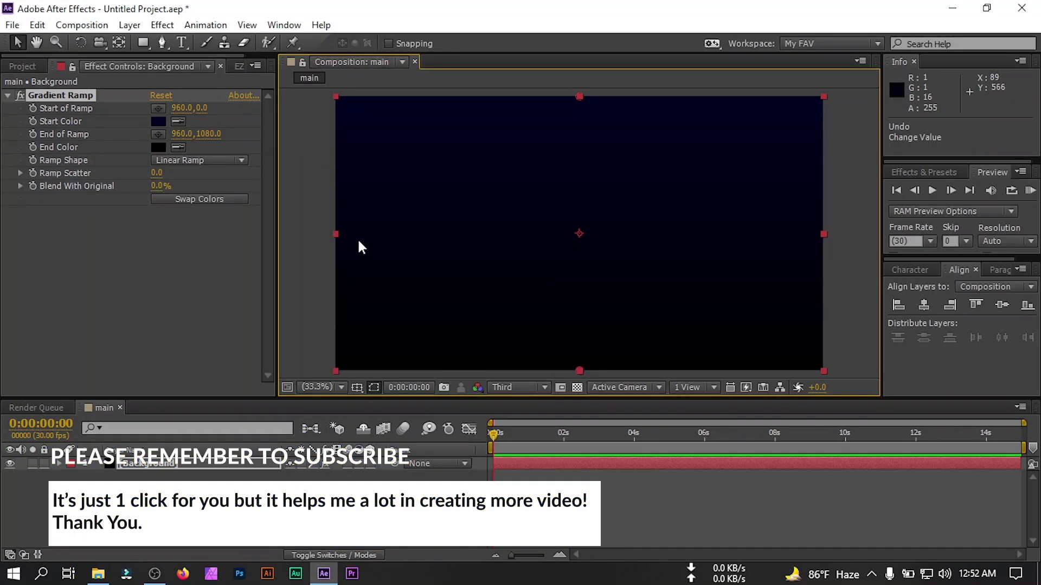
# Step: Change the ramp shape to Radial Ramp and move the end of the ramp to about -1317, 1080
pyautogui.click(167, 161)
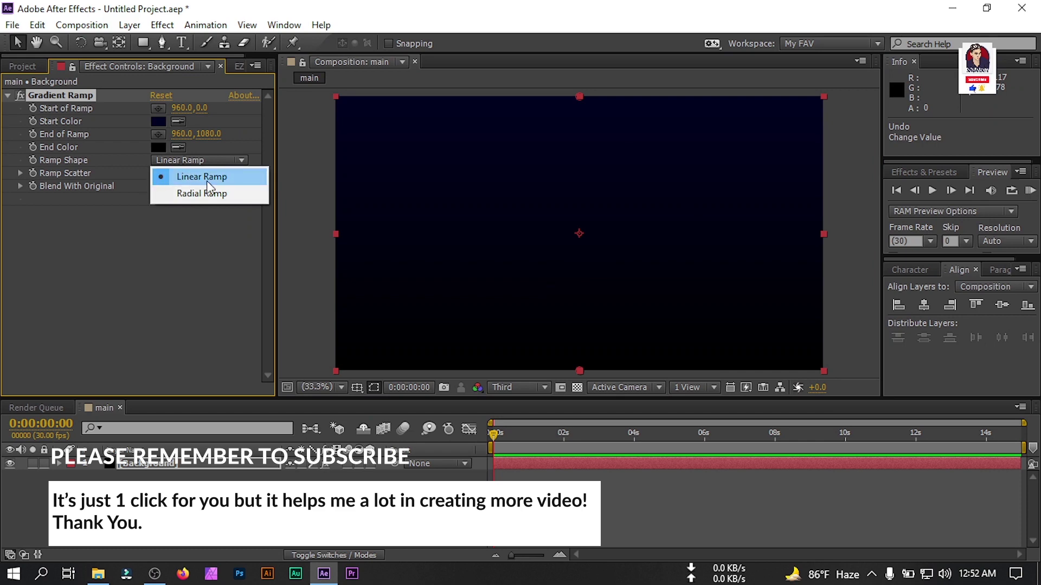
pyautogui.click(201, 194)
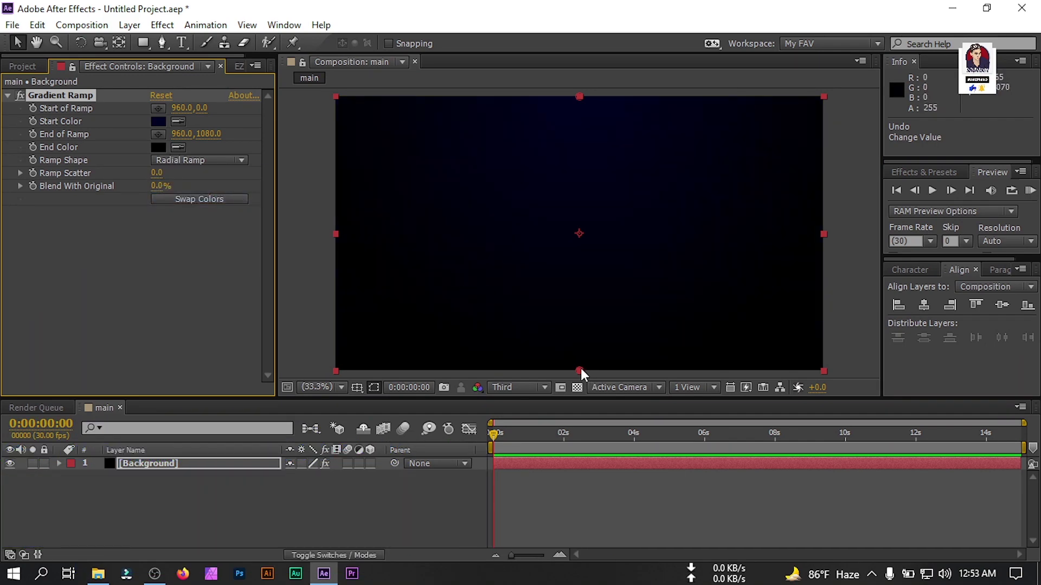
pyautogui.moveTo(578, 370); pyautogui.dragTo(3, 373)
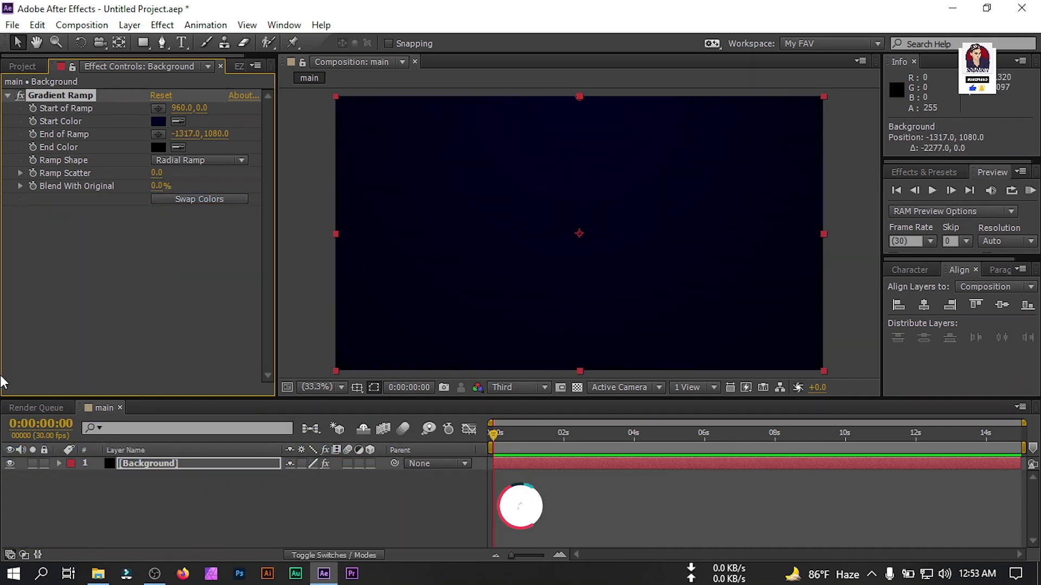
pyautogui.click(233, 500)
# Step: Create a new text layer reading 3D INTRO
pyautogui.rightClick(134, 512)
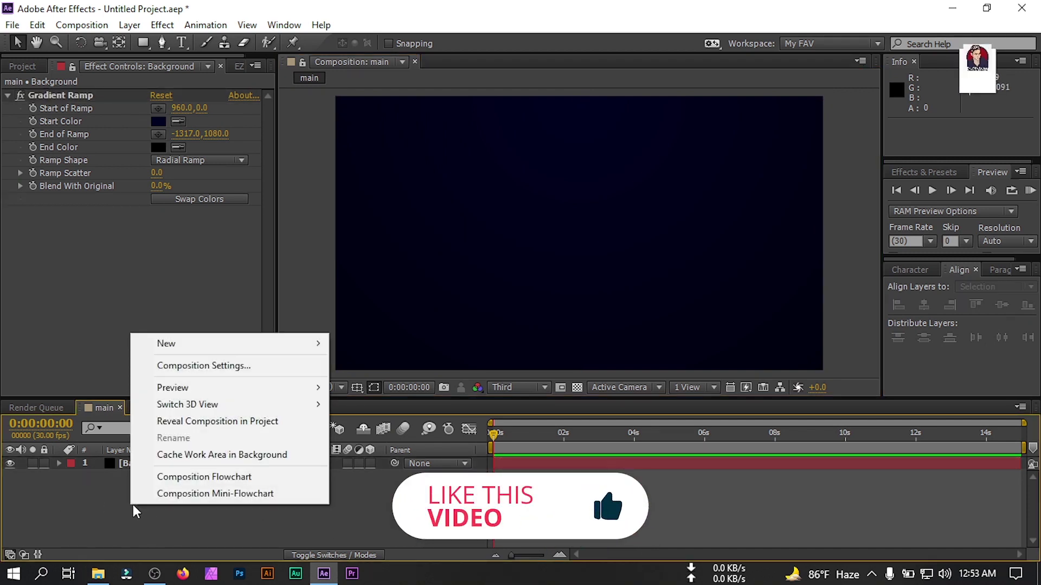
pyautogui.moveTo(233, 347)
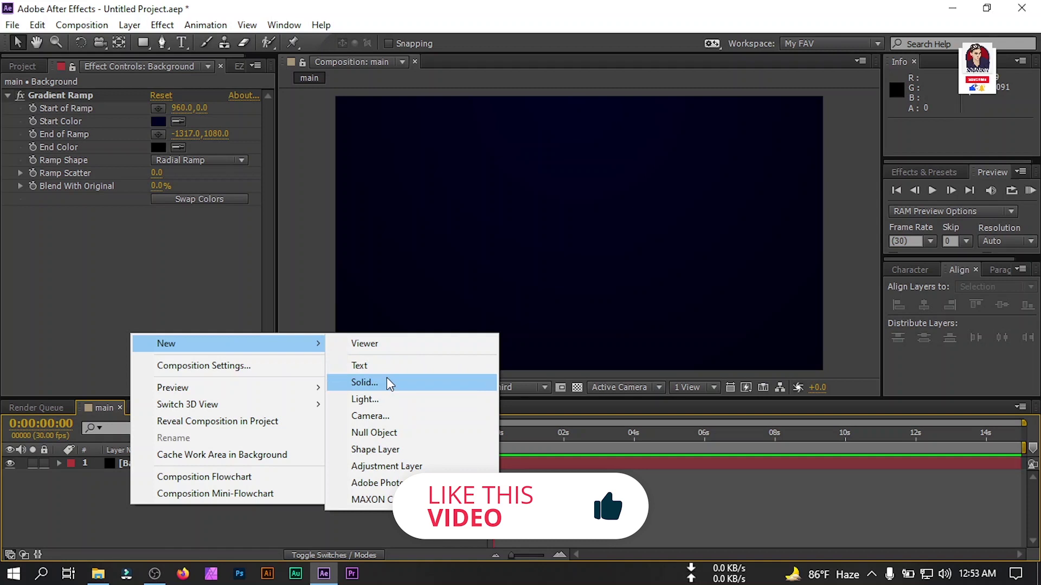
pyautogui.click(379, 368)
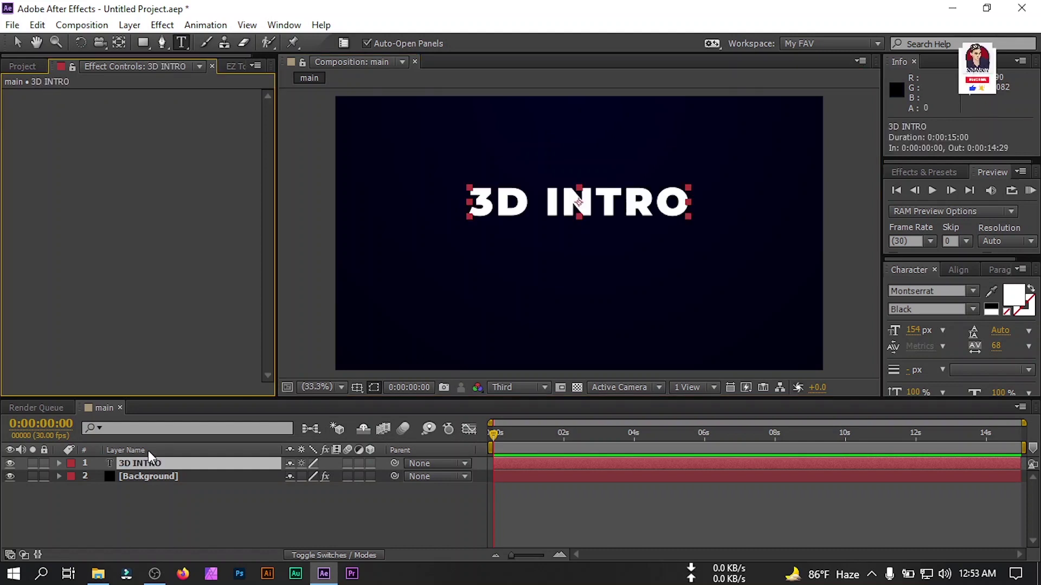
# Step: Center the 3D INTRO text horizontally and vertically in the composition, and hide its layer
pyautogui.click(142, 459)
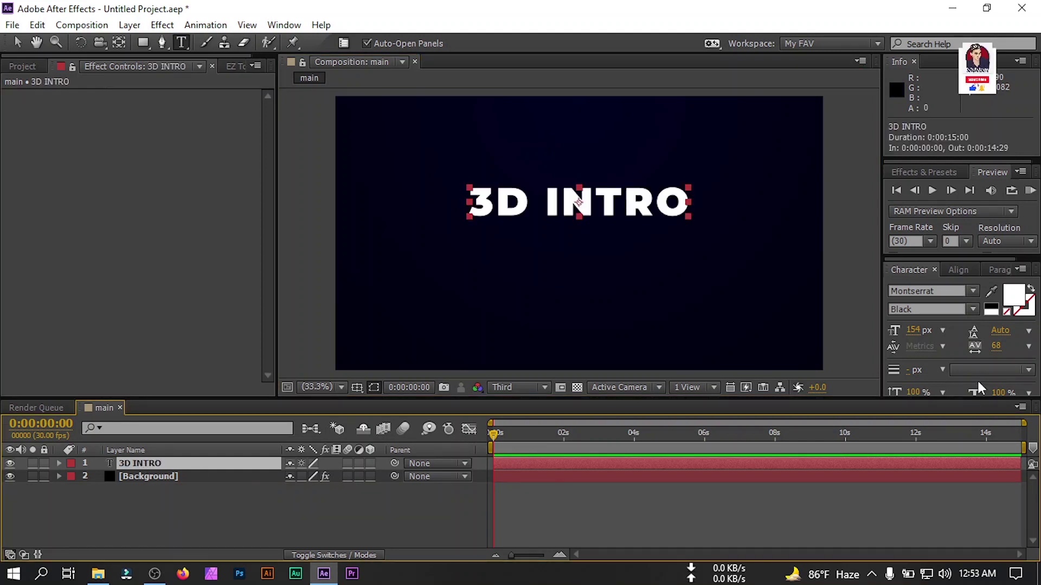
pyautogui.click(958, 270)
pyautogui.click(923, 305)
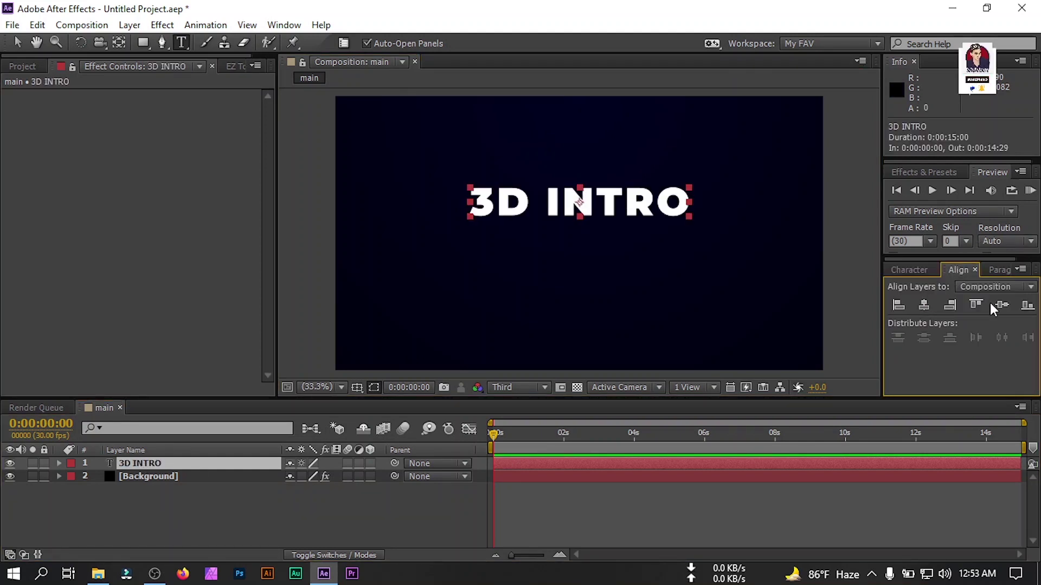
pyautogui.click(1001, 307)
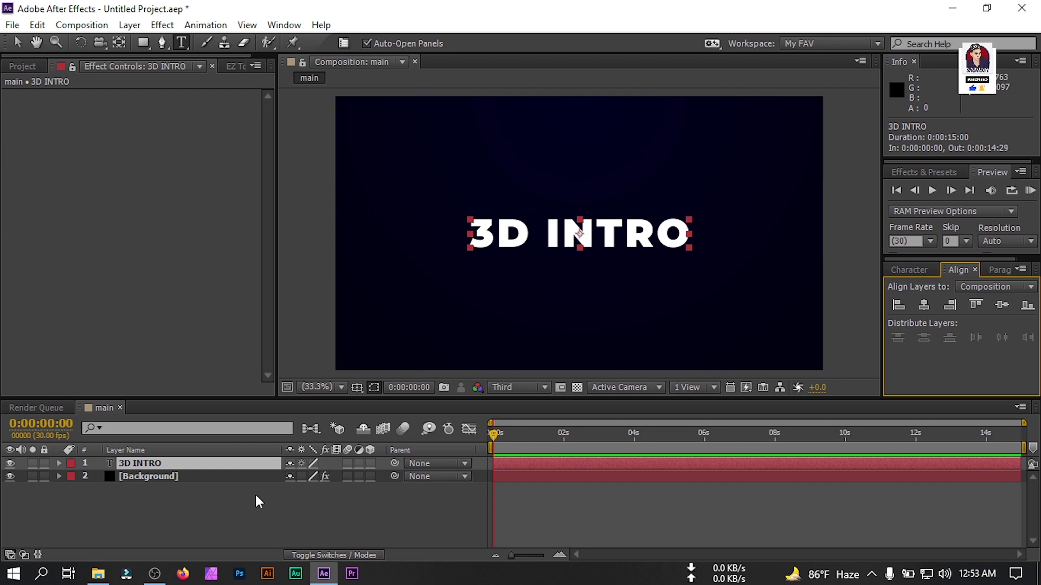
pyautogui.click(216, 498)
pyautogui.click(10, 463)
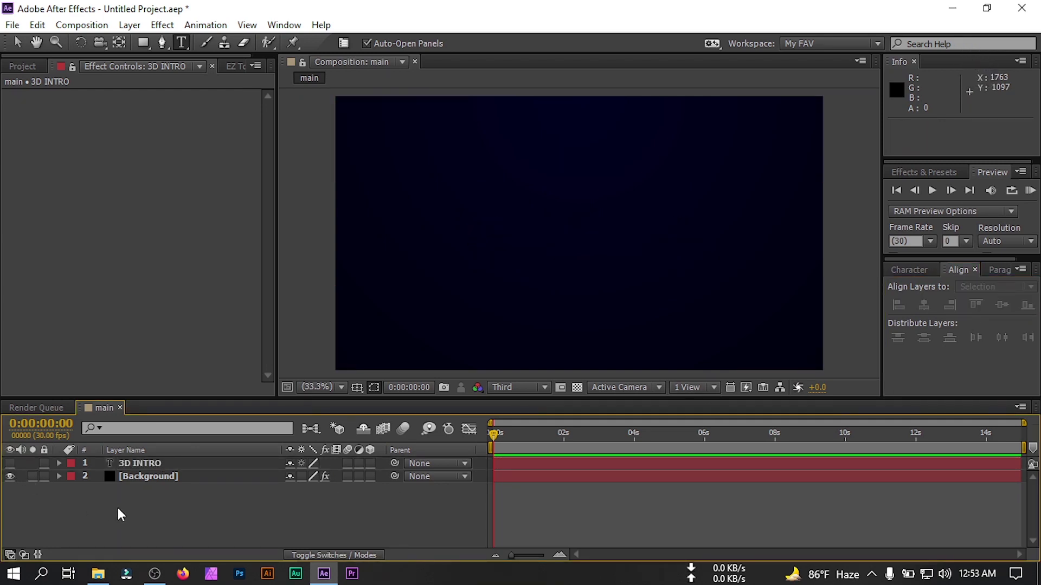
# Step: Add a full-size solid layer named Element 3D above the text layer
pyautogui.rightClick(135, 518)
pyautogui.moveTo(222, 359)
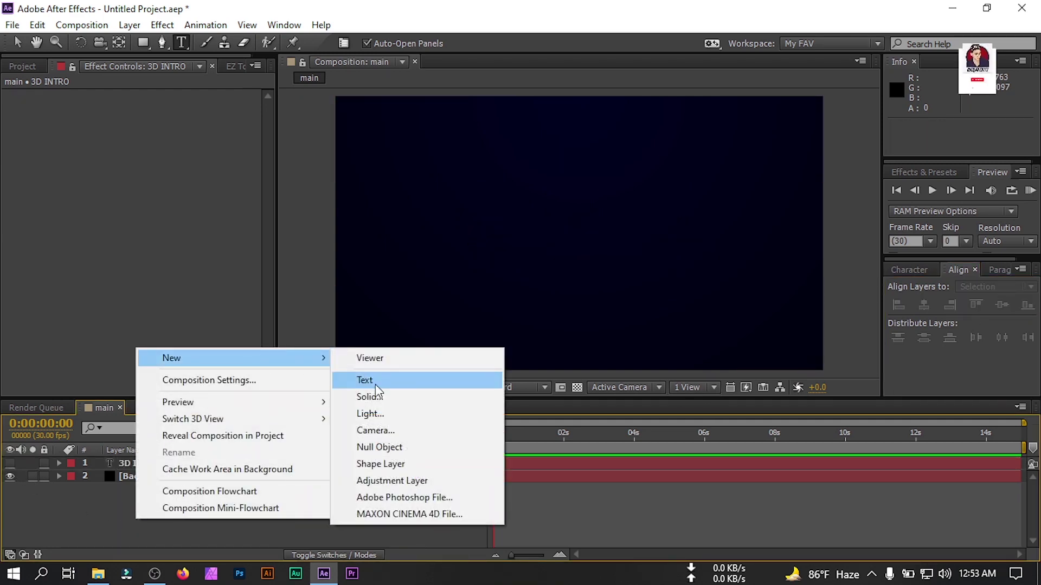
pyautogui.click(386, 398)
pyautogui.write('Element 3D')
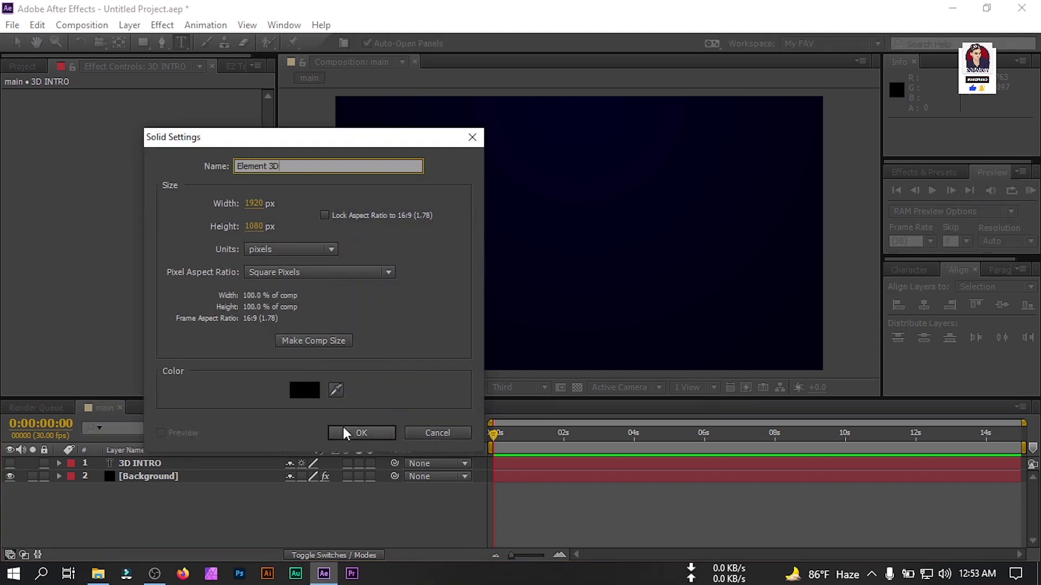
pyautogui.click(343, 429)
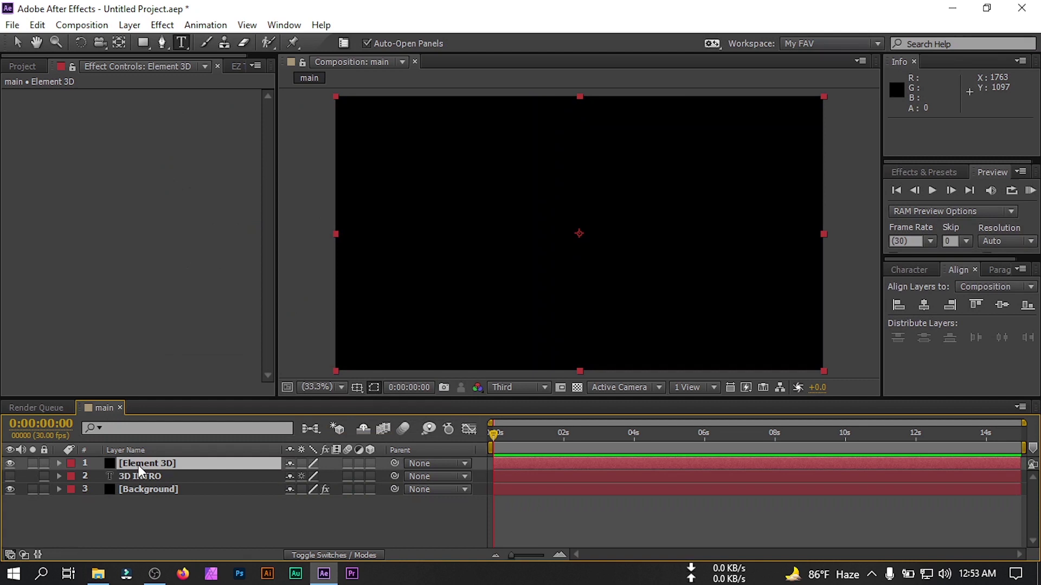
# Step: Apply the Video Copilot Element effect to the Element 3D layer
pyautogui.click(161, 25)
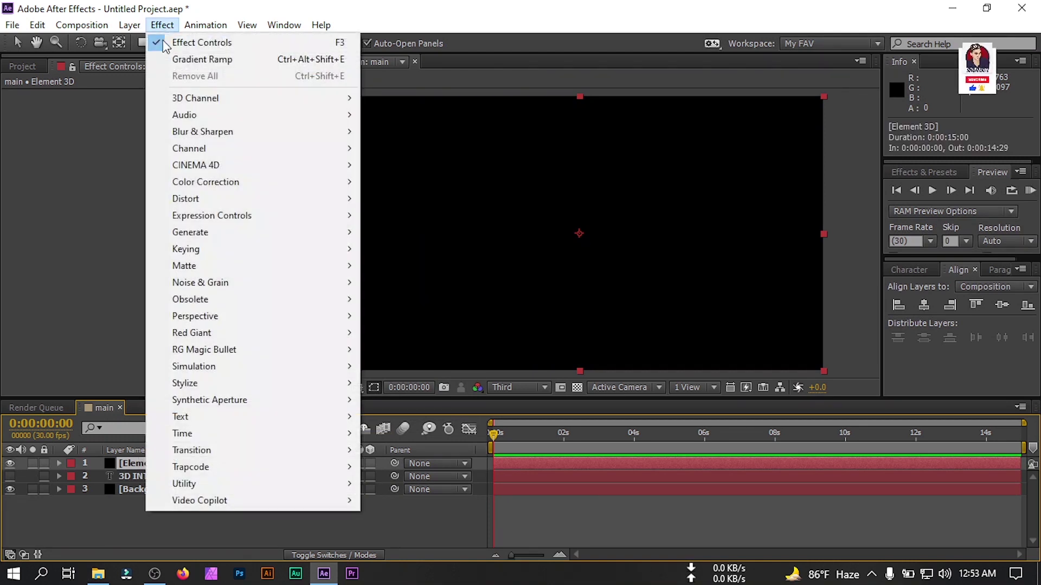
pyautogui.moveTo(226, 502)
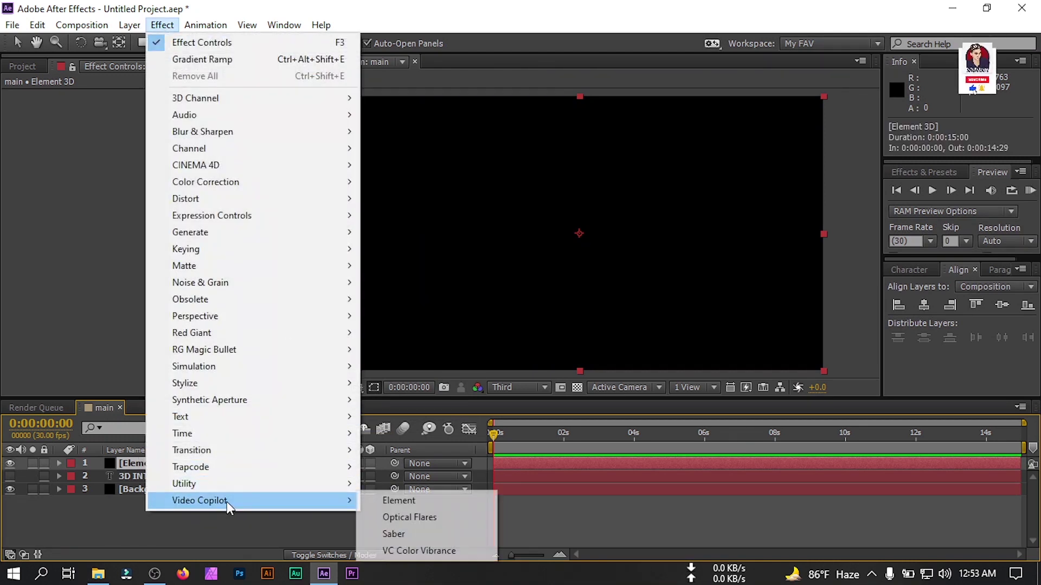
pyautogui.click(398, 500)
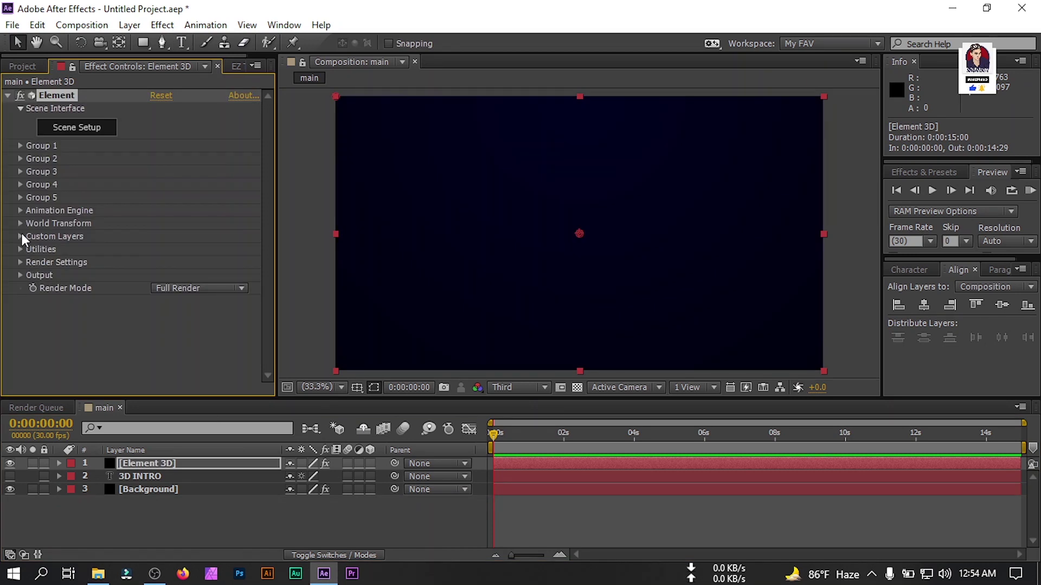
# Step: Assign the 3D INTRO layer as Path Layer 1 in the Element effect's custom text and masks
pyautogui.click(21, 236)
pyautogui.click(33, 249)
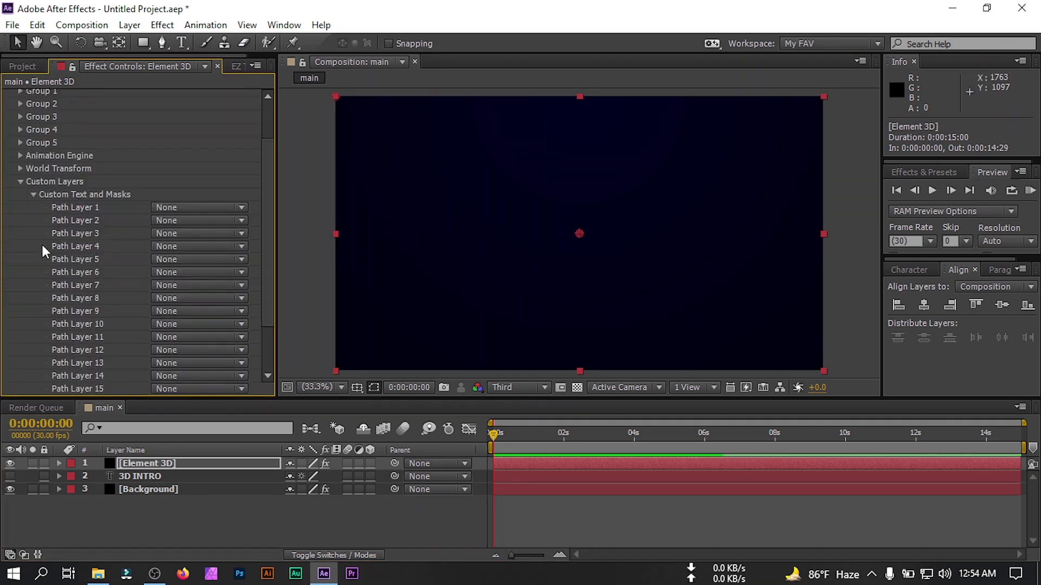
pyautogui.click(180, 207)
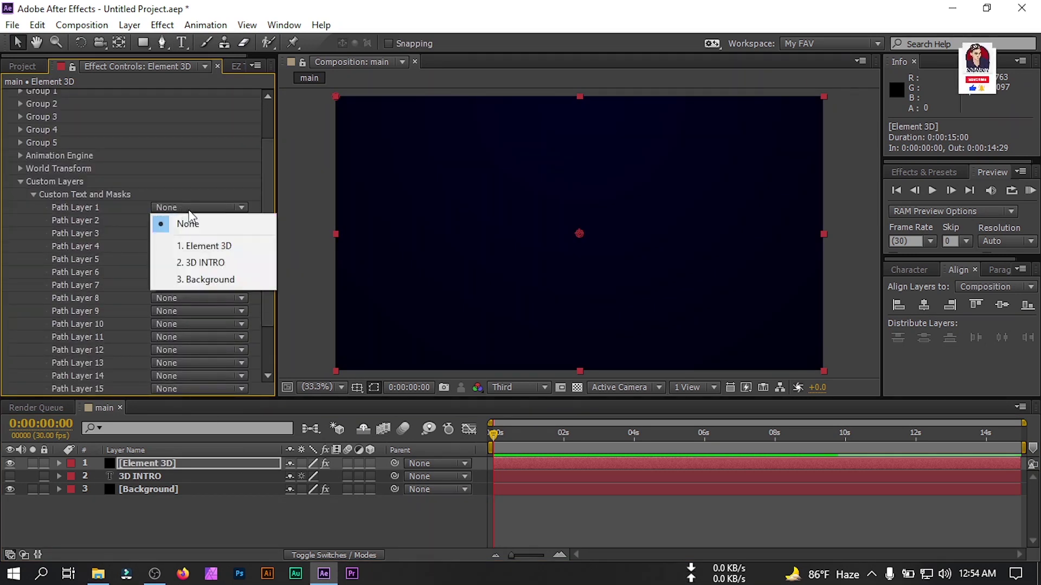
pyautogui.click(197, 265)
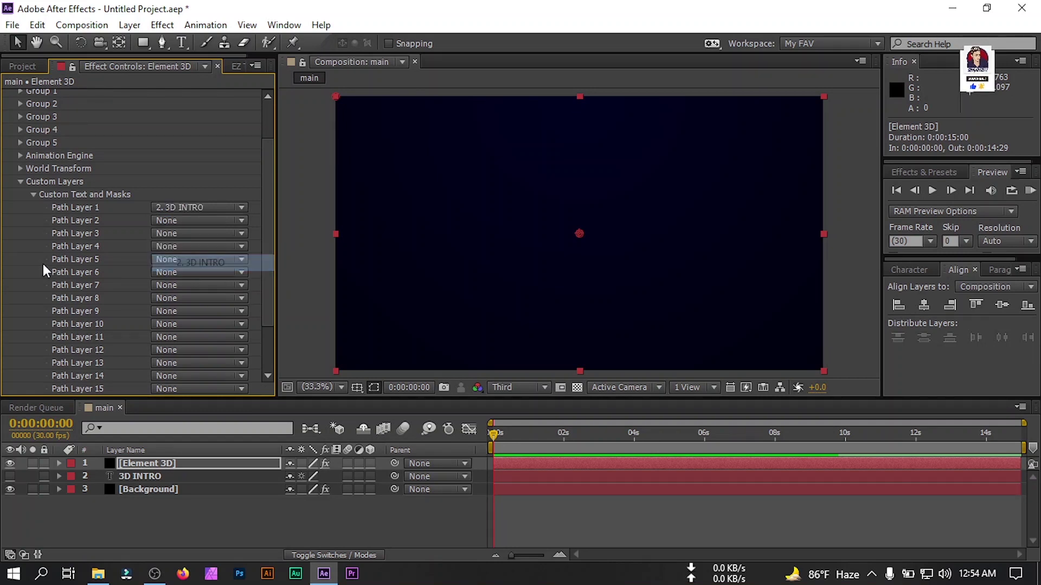
# Step: Open Element's Scene Setup and extrude the 3D INTRO text into a 3D model
pyautogui.click(74, 129)
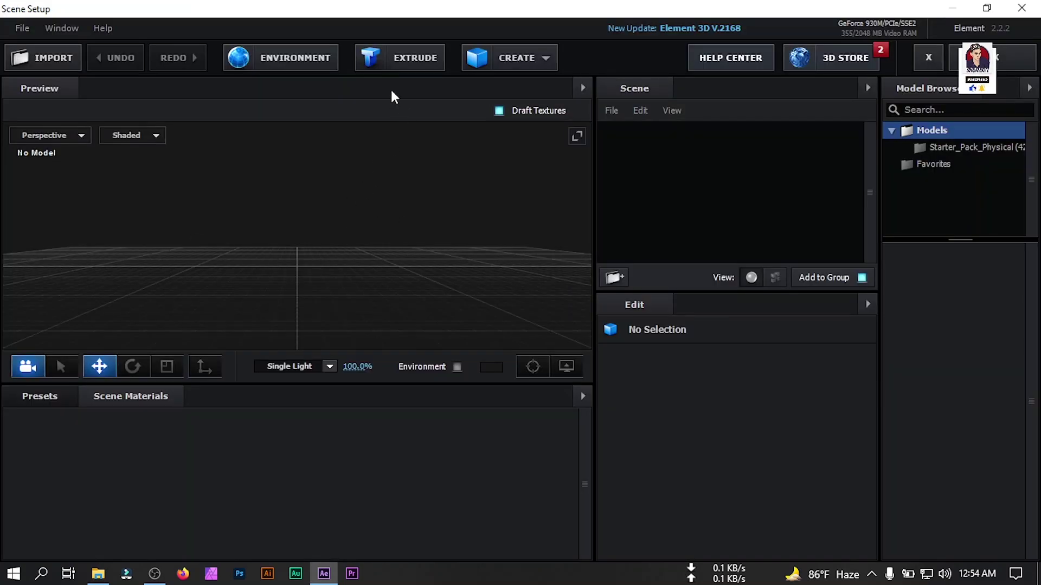
pyautogui.click(404, 61)
pyautogui.moveTo(370, 210); pyautogui.dragTo(396, 230)
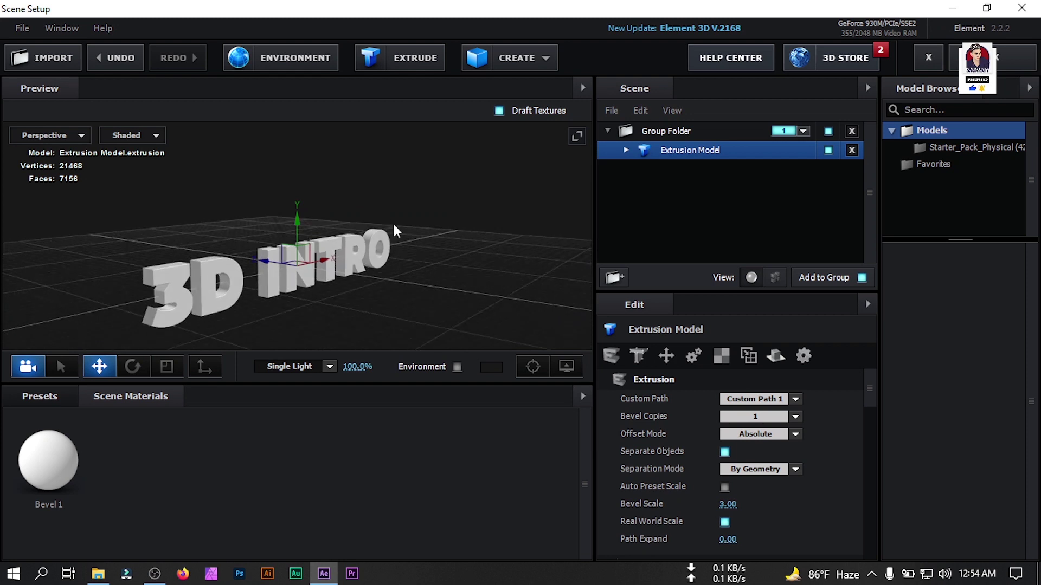
# Step: Hide the grid in the Scene Setup preview and view the extruded text from a new angle
pyautogui.click(563, 367)
pyautogui.click(489, 316)
pyautogui.moveTo(456, 255); pyautogui.dragTo(509, 242)
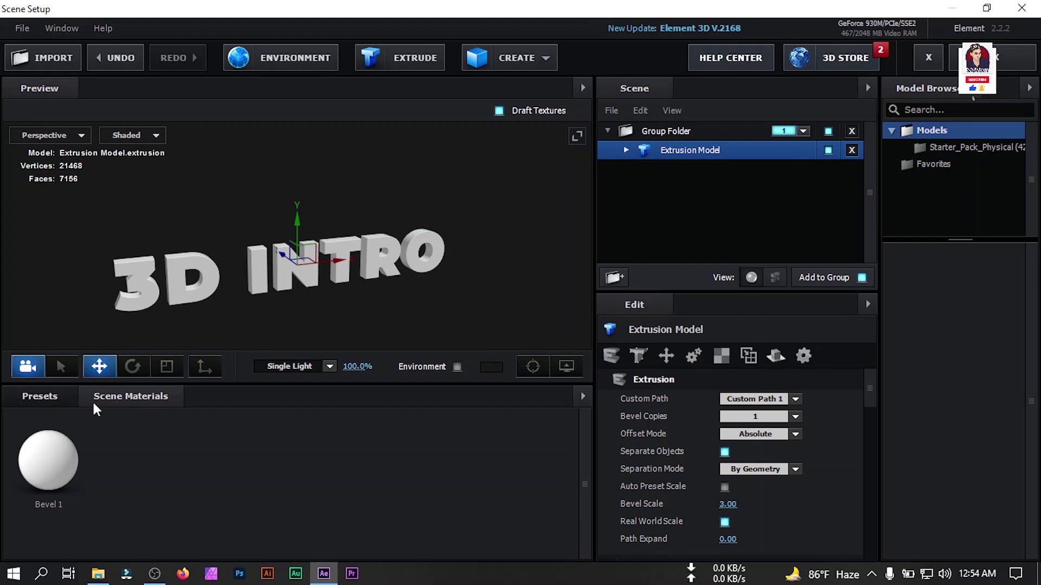
# Step: Set the text's Bevel 1 to 5 bevel segments and a bevel depth of 2, and enable Bevel Backside
pyautogui.click(626, 150)
pyautogui.click(723, 168)
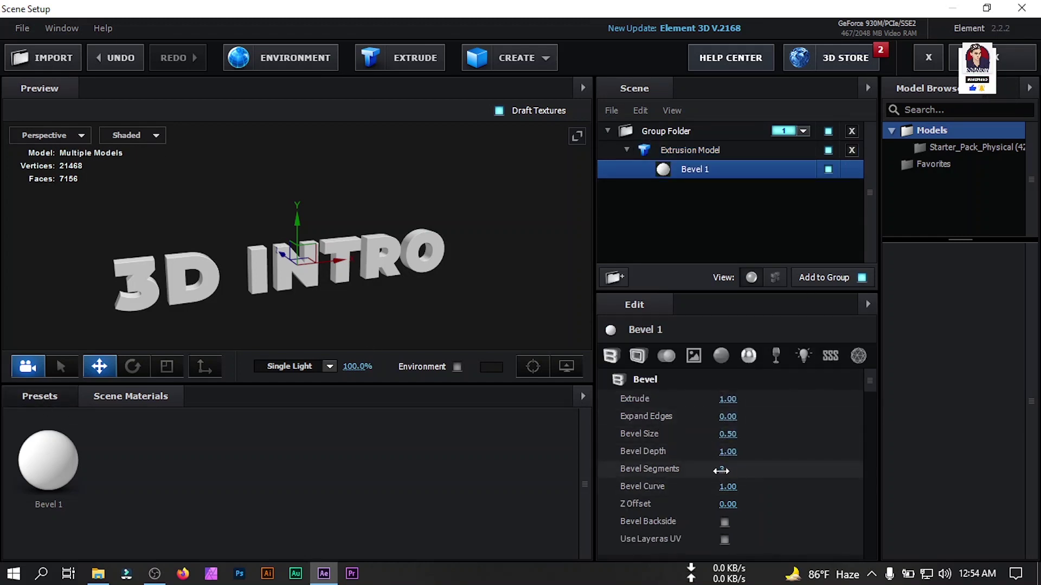
pyautogui.write('5')
pyautogui.press('Return')
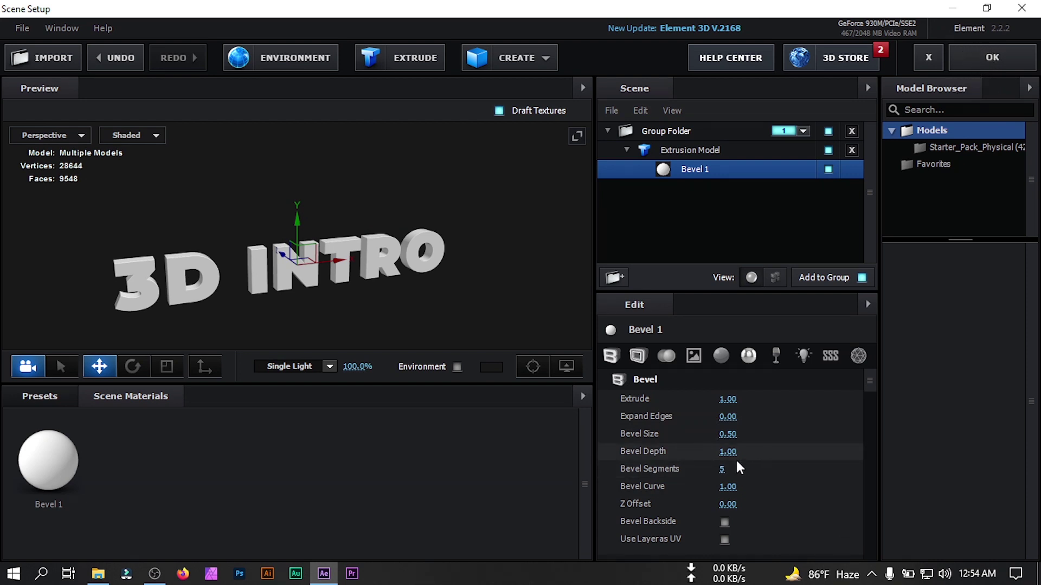
pyautogui.click(728, 452)
pyautogui.write('2')
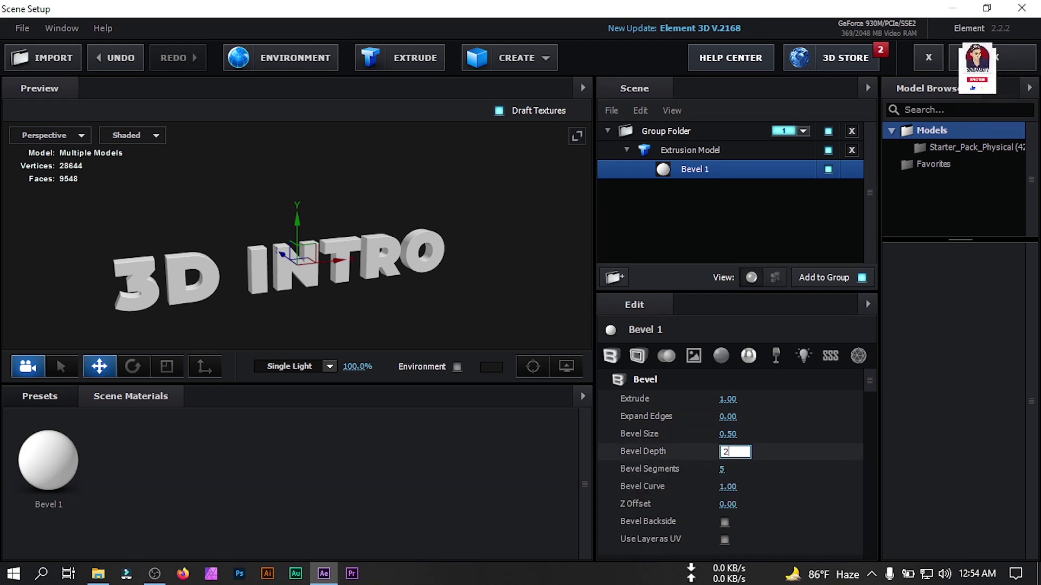
pyautogui.click(725, 522)
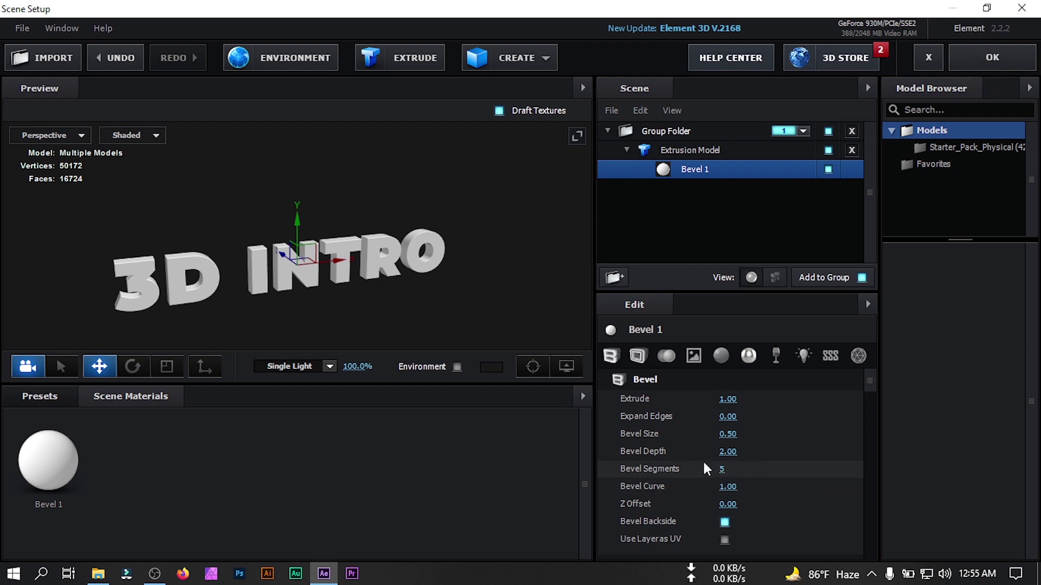
# Step: Apply the metal_rusted material from the Pro_Shaders_2 Metal presets to Bevel 1 and turn off Draft Textures in the preview
pyautogui.moveTo(345, 284); pyautogui.dragTo(485, 241)
pyautogui.click(54, 402)
pyautogui.doubleClick(76, 484)
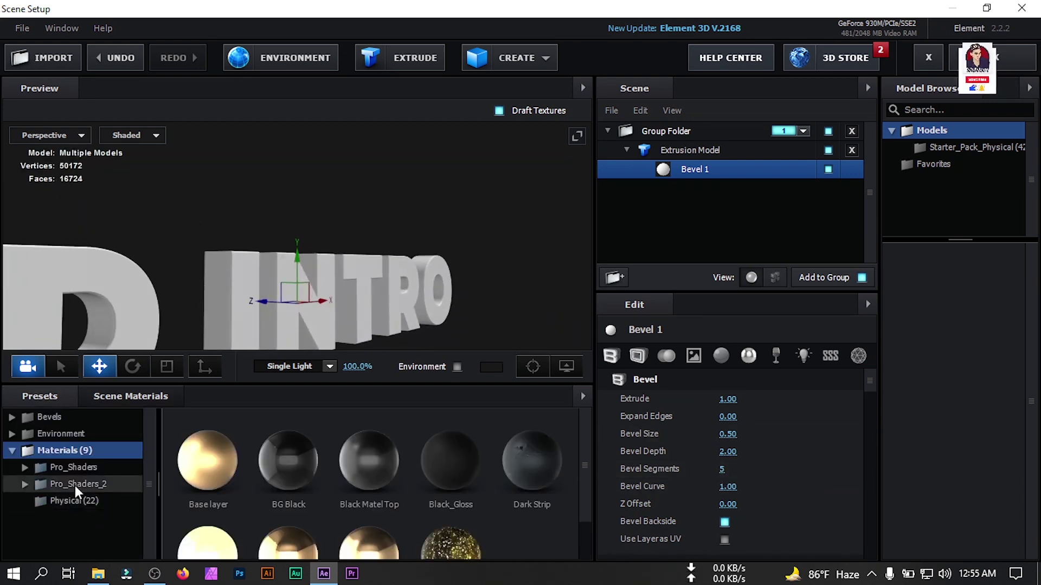
pyautogui.scroll(-3, 98, 498)
pyautogui.click(83, 462)
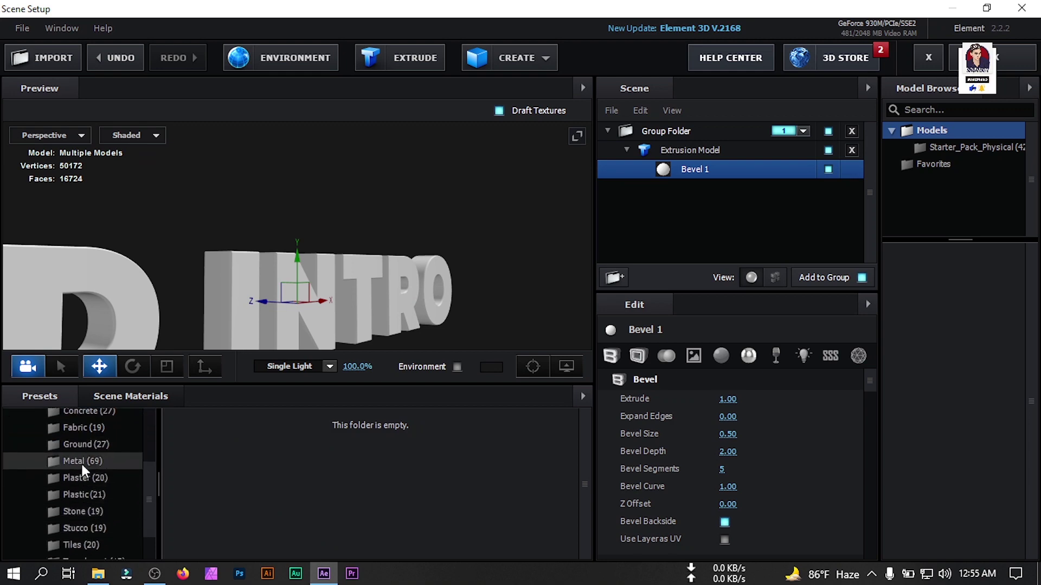
pyautogui.scroll(-10, 342, 493)
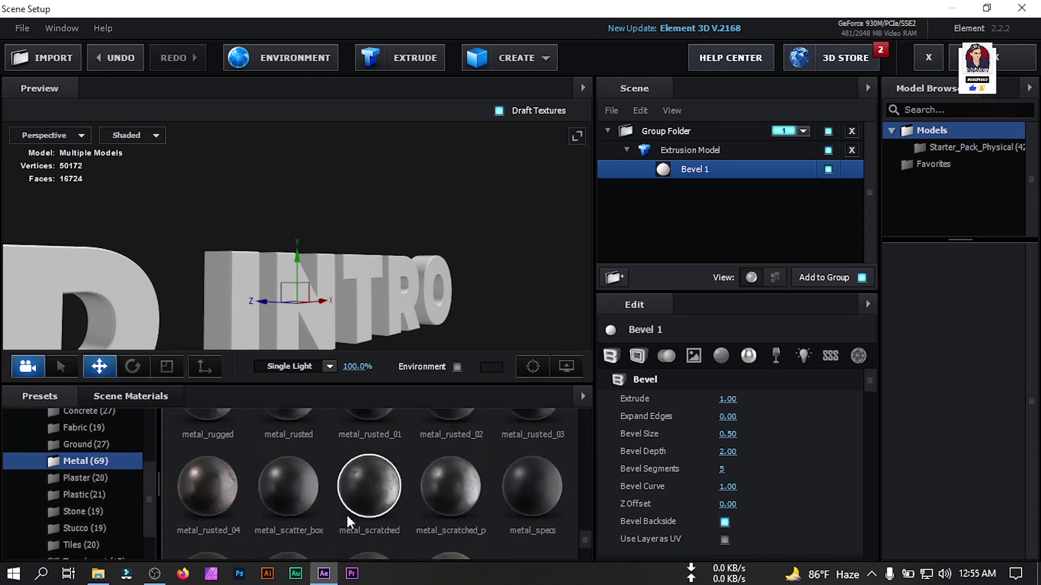
pyautogui.scroll(3, 315, 515)
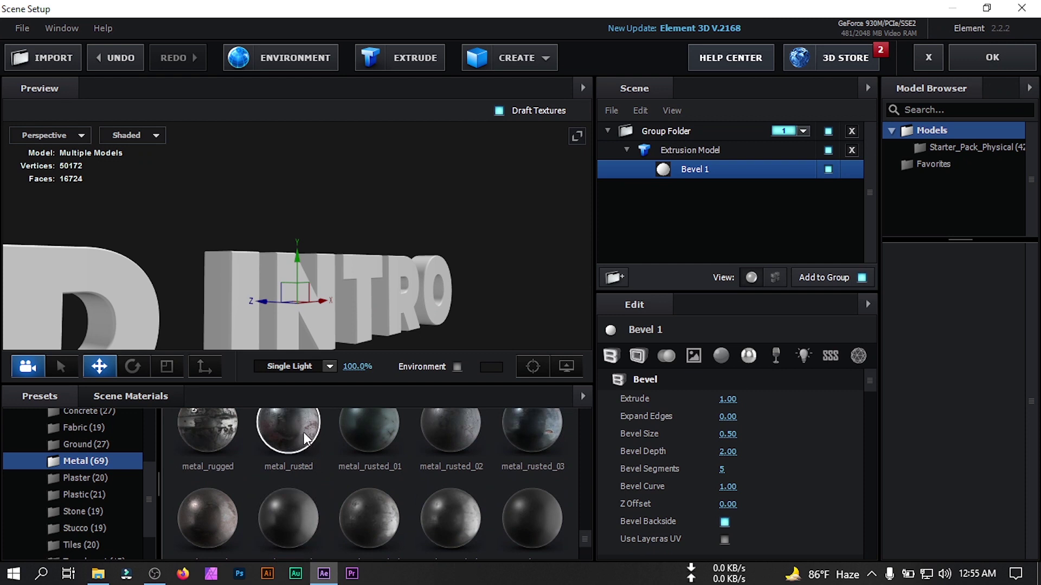
pyautogui.moveTo(294, 427); pyautogui.dragTo(710, 170)
pyautogui.moveTo(512, 294); pyautogui.dragTo(441, 226)
pyautogui.click(499, 111)
# Step: Set the Extrusion Model's UV Repeat to 5.00 in both directions
pyautogui.click(699, 150)
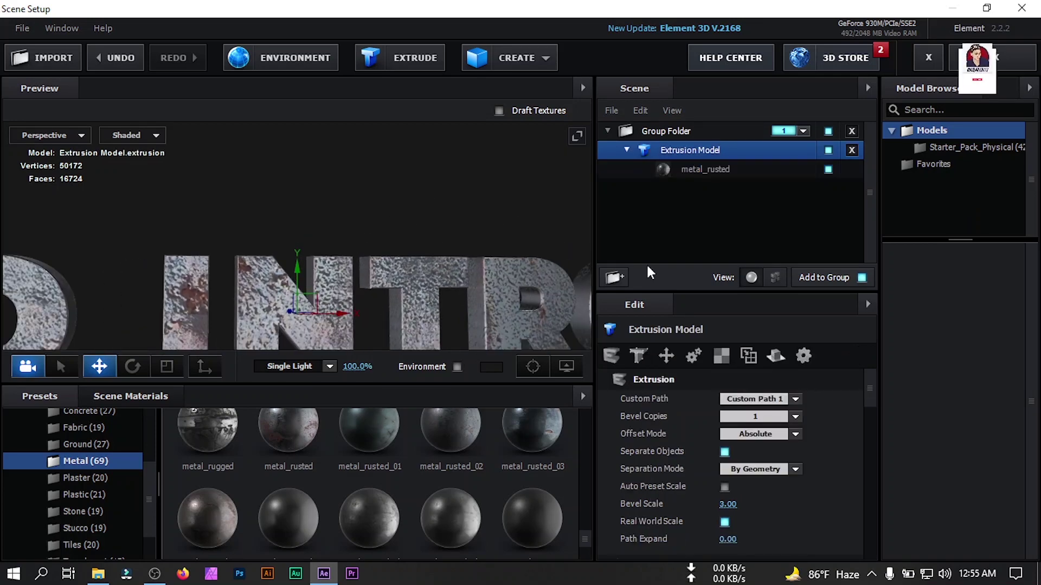
pyautogui.click(730, 356)
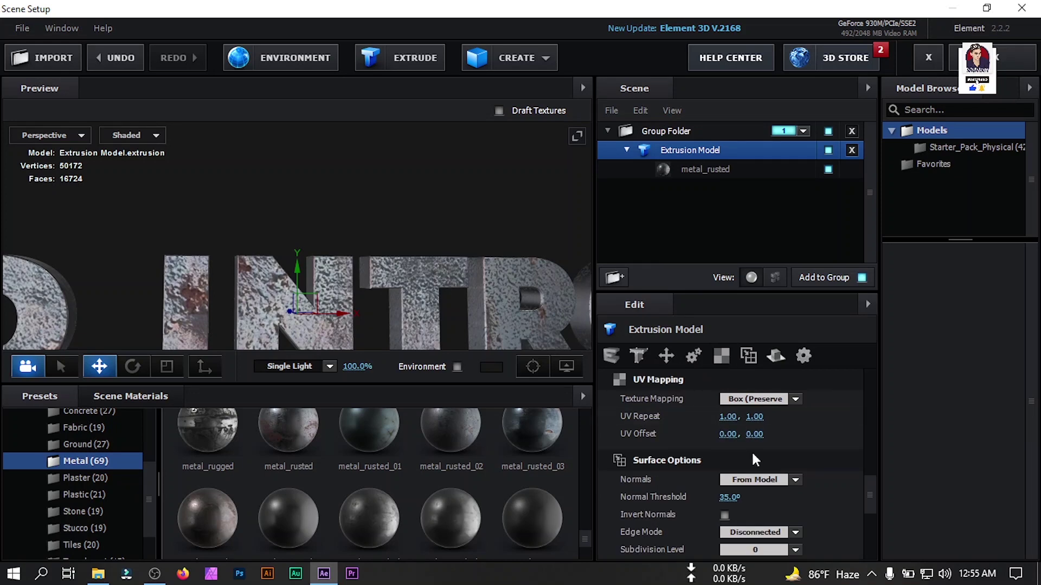
pyautogui.click(725, 417)
pyautogui.write('5')
pyautogui.click(761, 416)
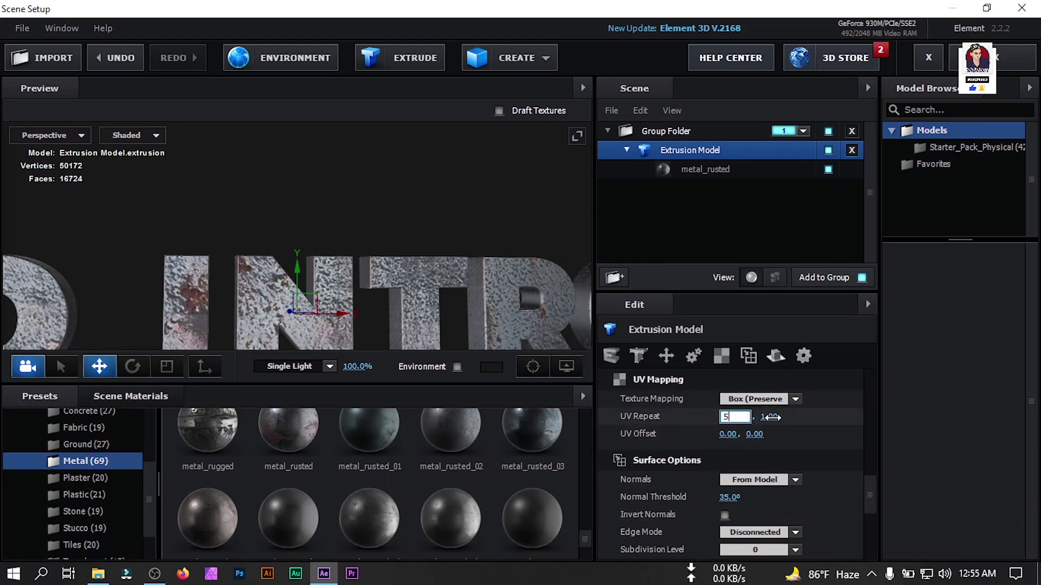
pyautogui.write('5')
pyautogui.press('Return')
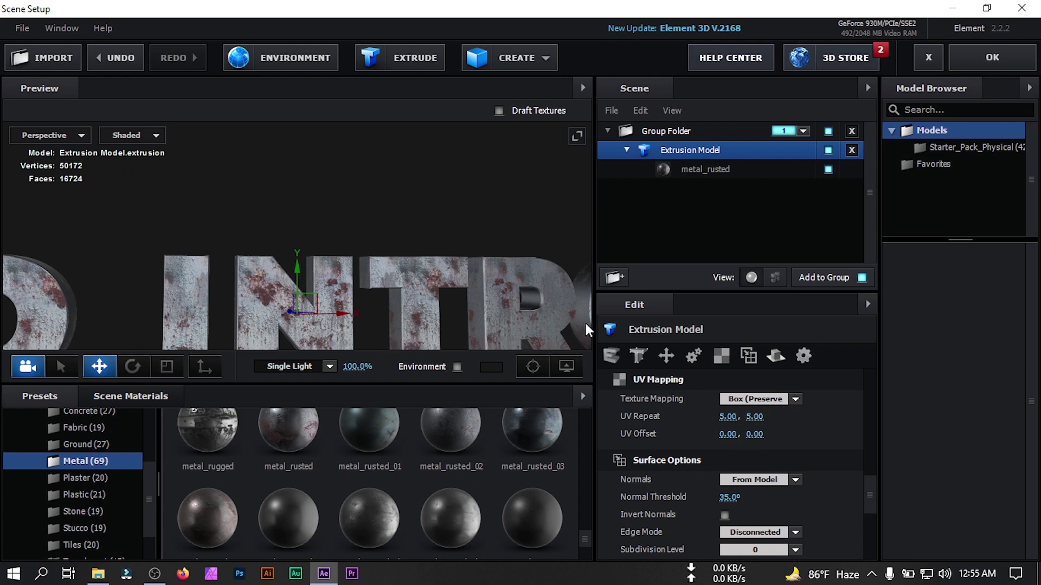
# Step: Switch the preview lighting to Stylized and accept the Scene Setup to return to the composition
pyautogui.scroll(-5, 521, 267)
pyautogui.moveTo(482, 252); pyautogui.dragTo(542, 282)
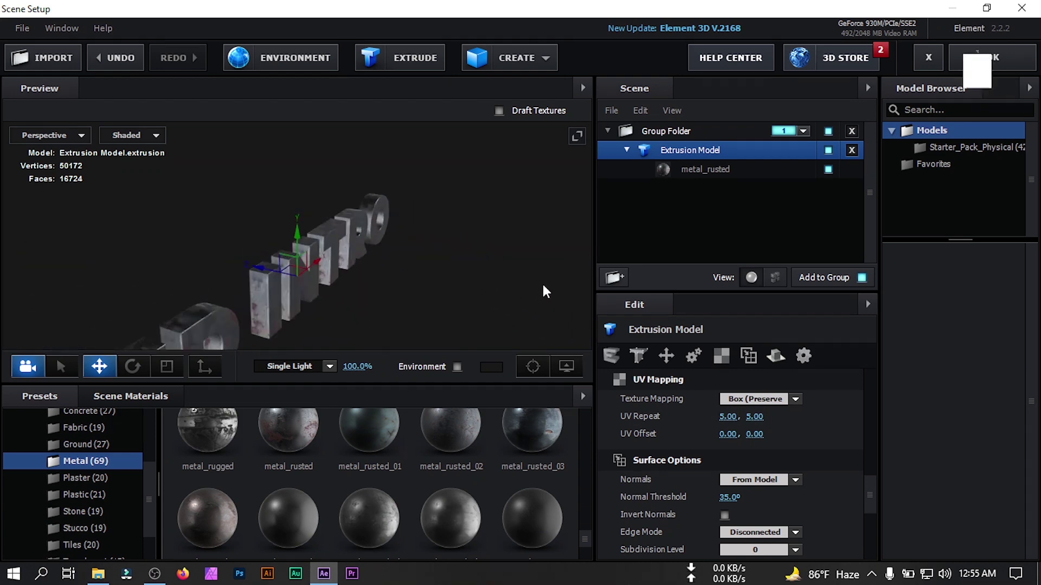
pyautogui.hotkey('ctrl', 'z')
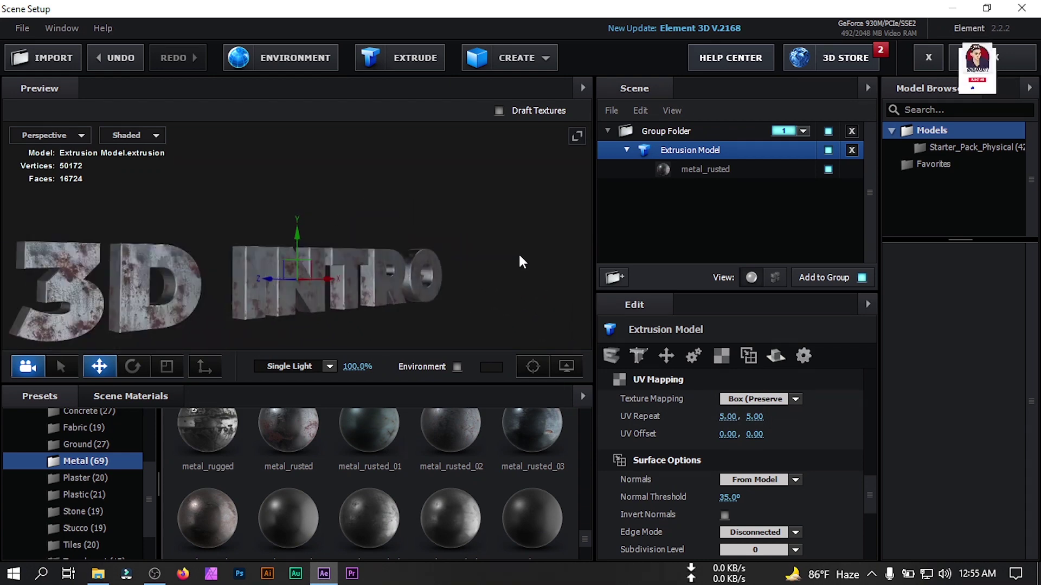
pyautogui.click(331, 367)
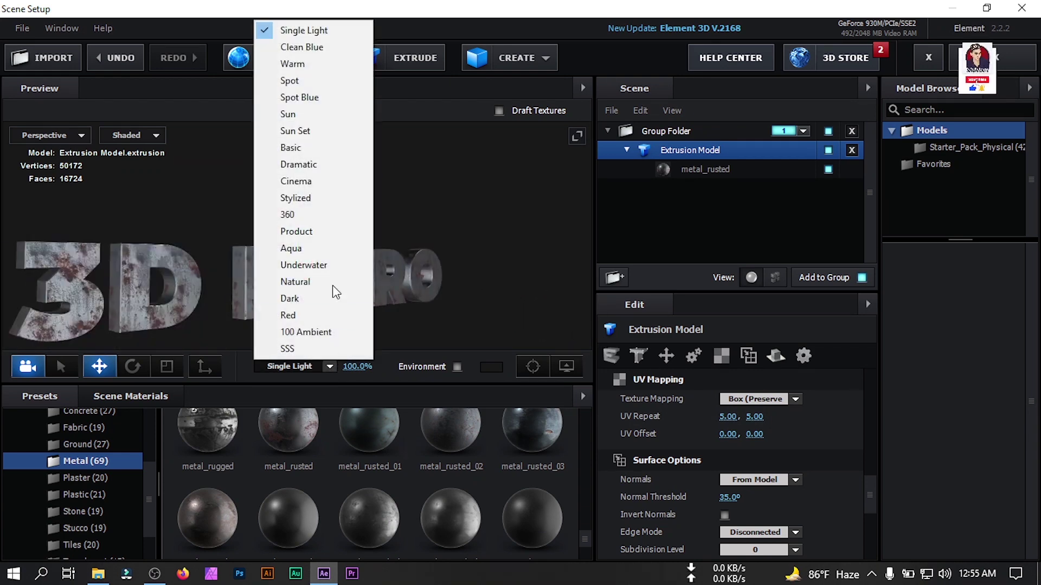
pyautogui.click(326, 208)
pyautogui.moveTo(408, 239); pyautogui.dragTo(451, 249)
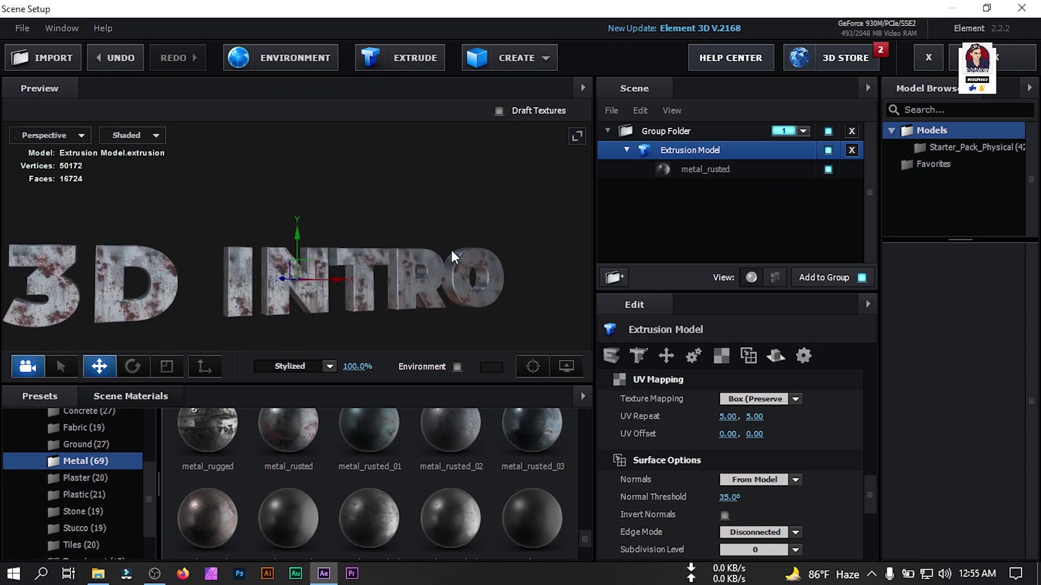
pyautogui.click(1000, 57)
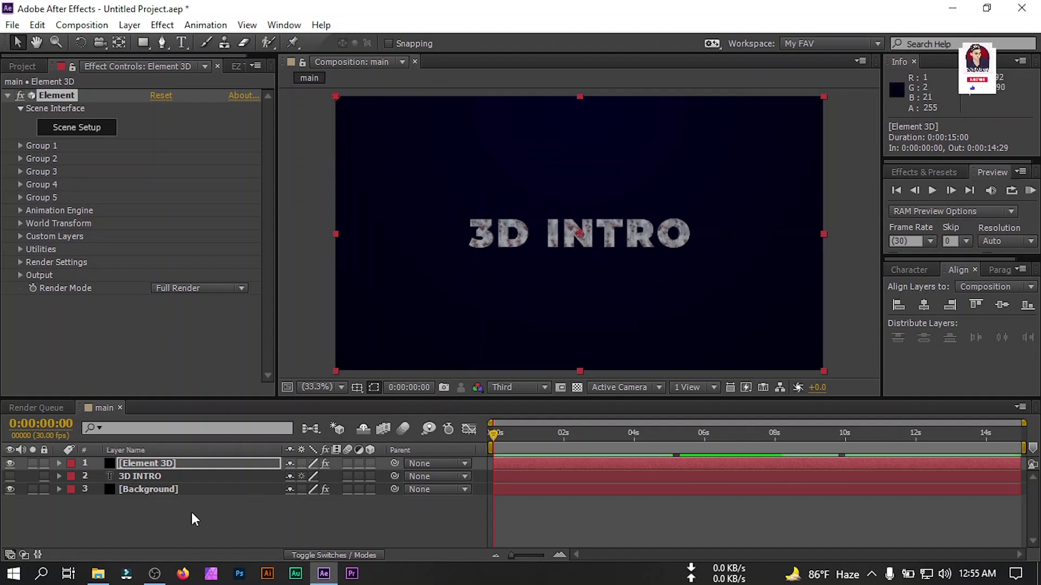
# Step: Add a two-node camera named Camera 1 with the 28mm preset to the main composition
pyautogui.rightClick(144, 516)
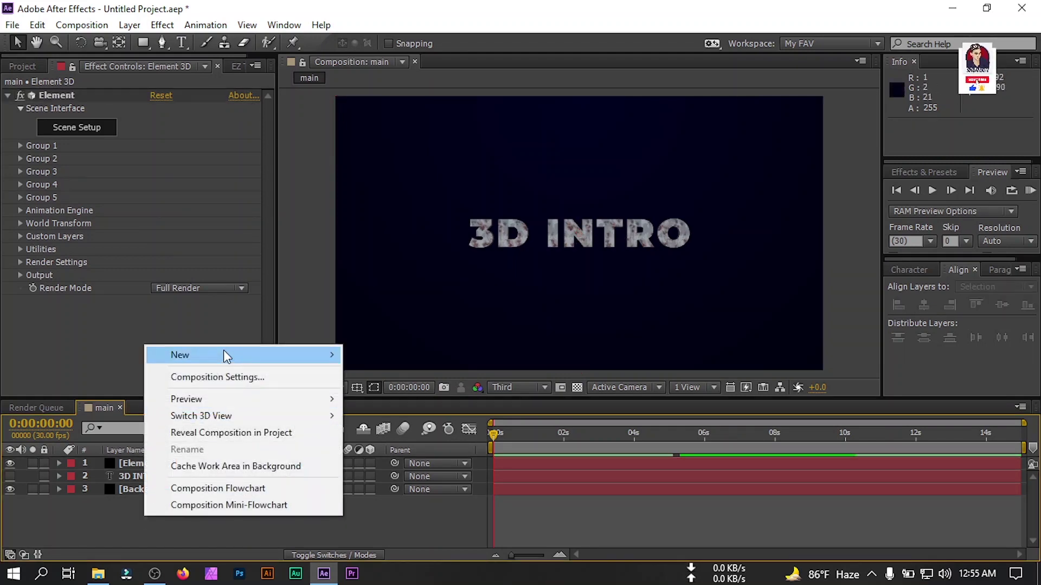
pyautogui.moveTo(289, 358)
pyautogui.click(400, 428)
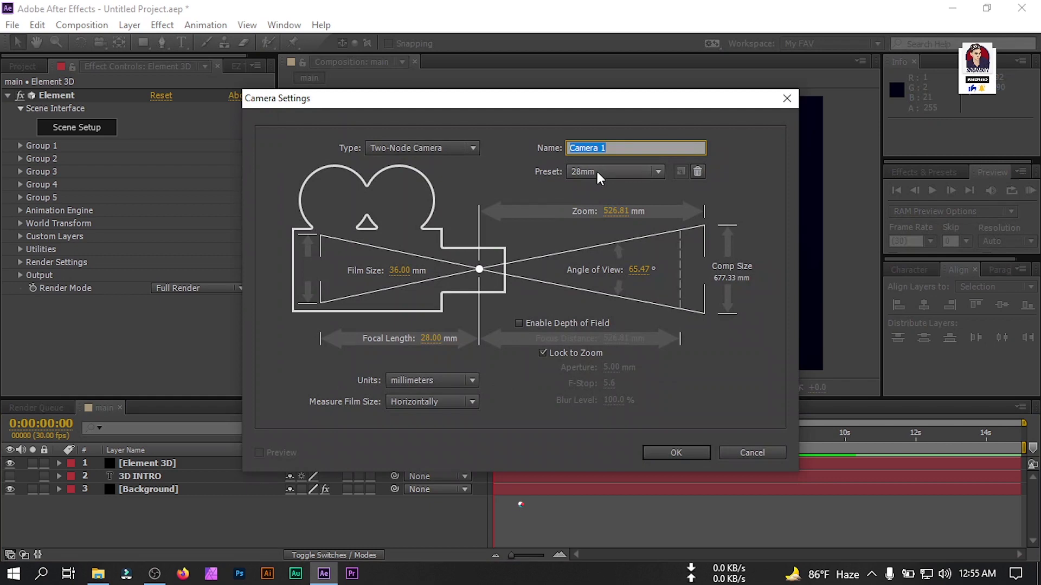
pyautogui.click(675, 454)
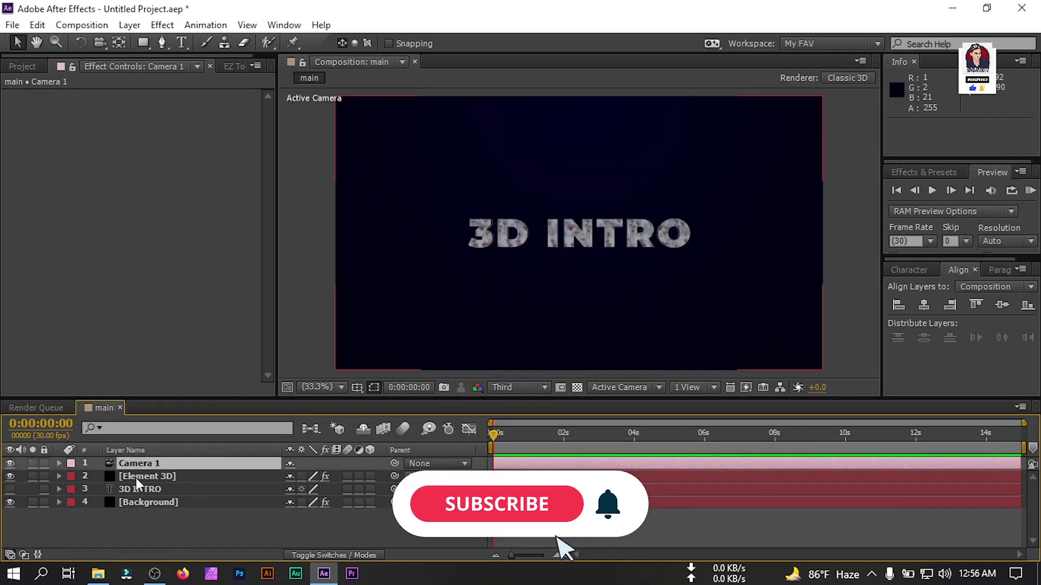
# Step: Enable Multi-Object in Group 1's Particle Look settings on the Element 3D layer
pyautogui.click(163, 476)
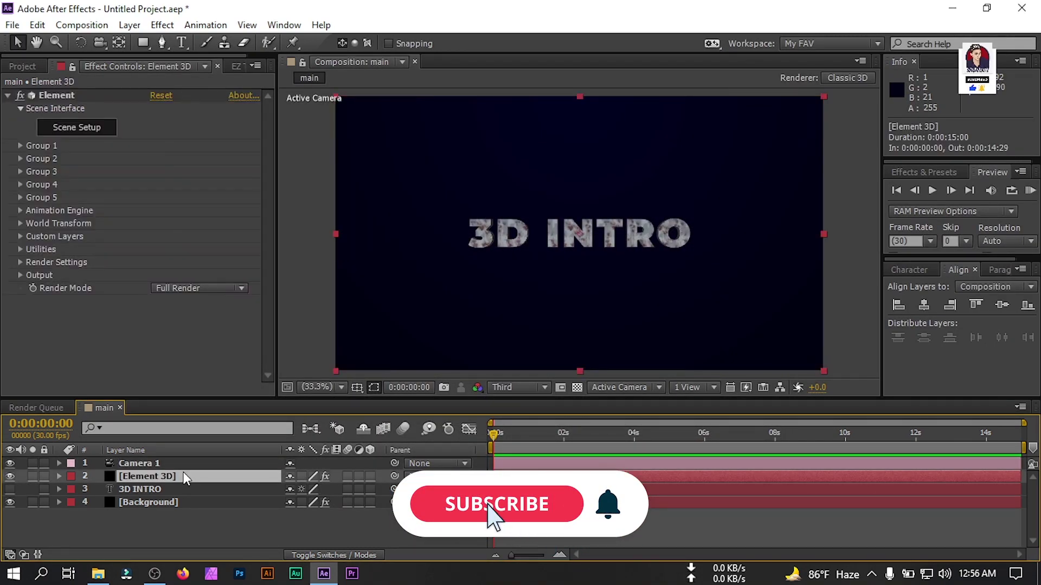
pyautogui.click(19, 146)
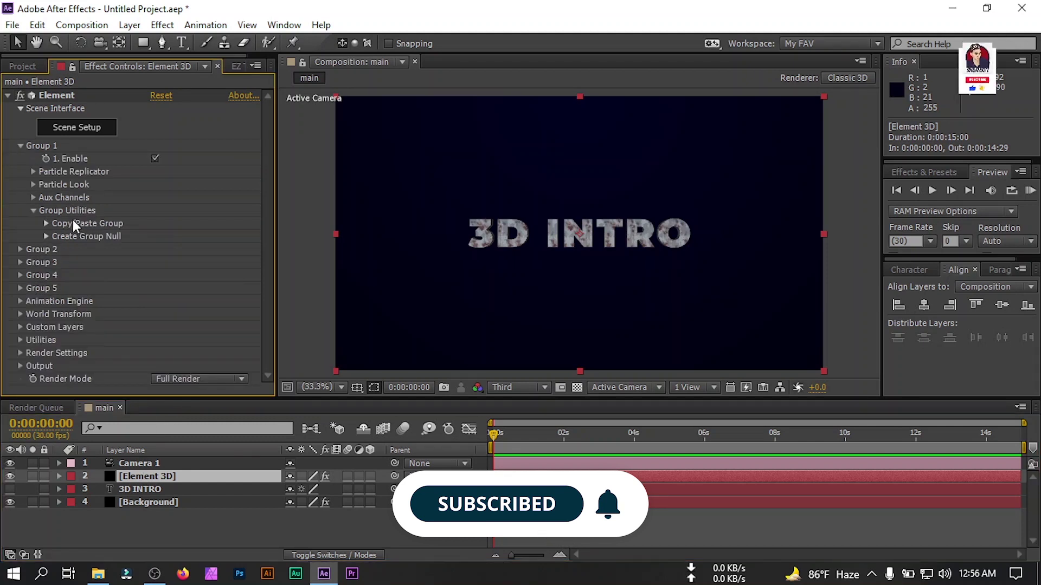
pyautogui.click(34, 185)
pyautogui.click(46, 287)
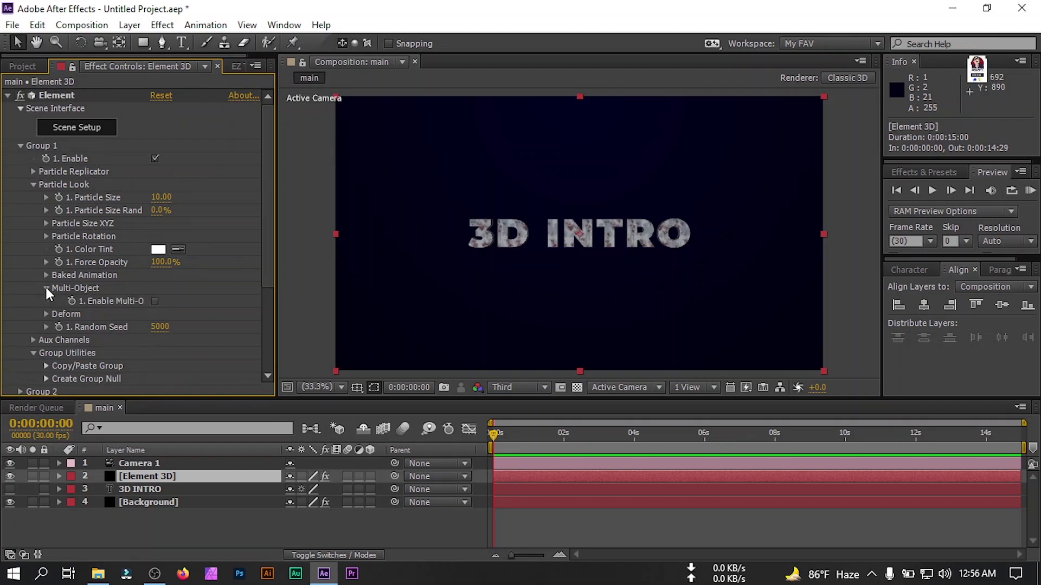
pyautogui.click(155, 301)
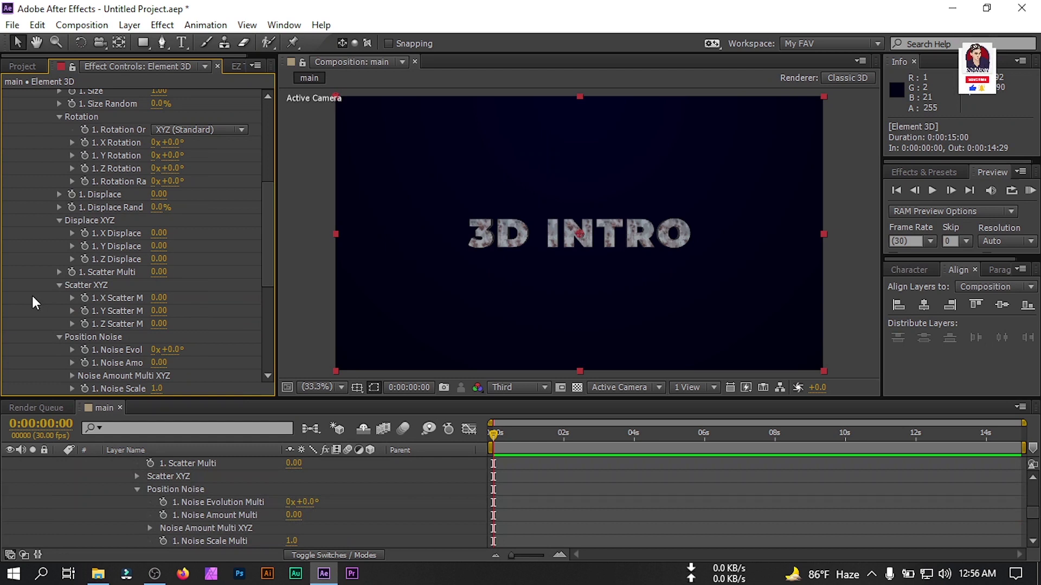
# Step: Set Group 1's Multi-Object Scatter Multi to 10 to scatter the letters
pyautogui.scroll(-2, 32, 302)
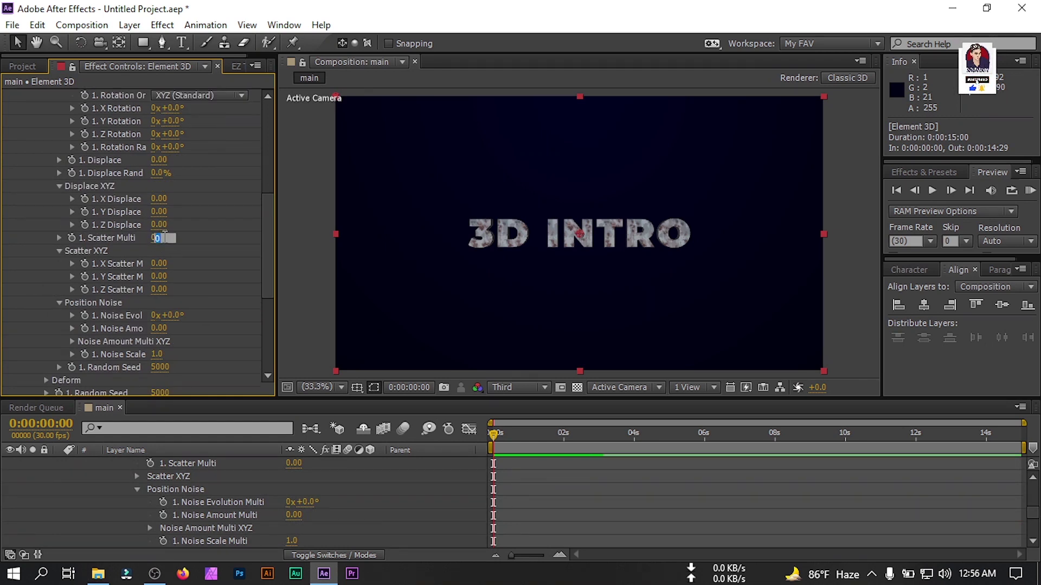
pyautogui.write('10')
pyautogui.press('Return')
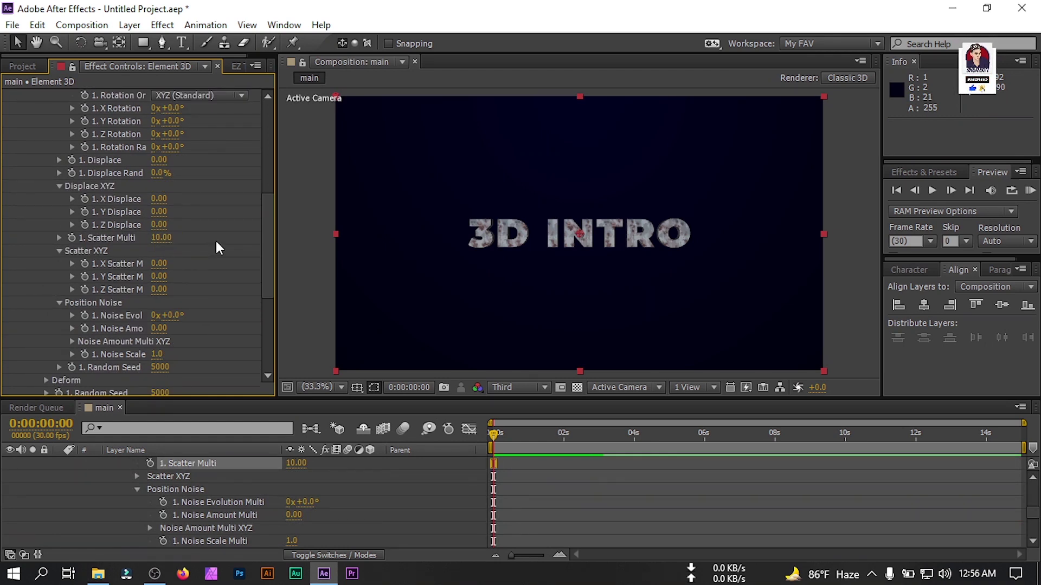
pyautogui.click(159, 199)
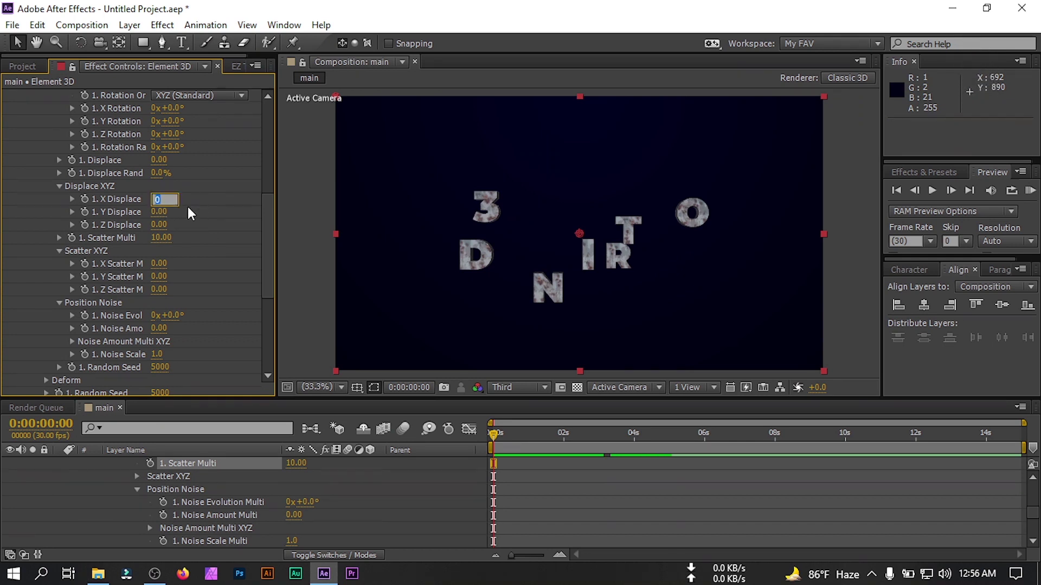
pyautogui.write('5')
pyautogui.press('Tab')
pyautogui.write('5')
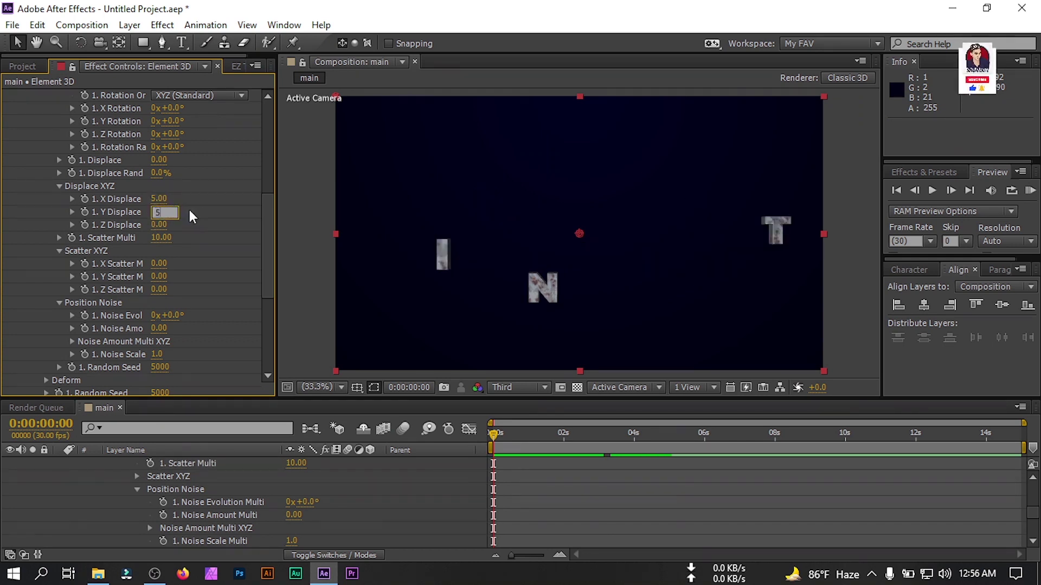
pyautogui.hotkey('ctrl', 'z')
# Step: Set the X, Y and Z Scatter Multi values under Scatter XYZ to 5 each
pyautogui.click(159, 264)
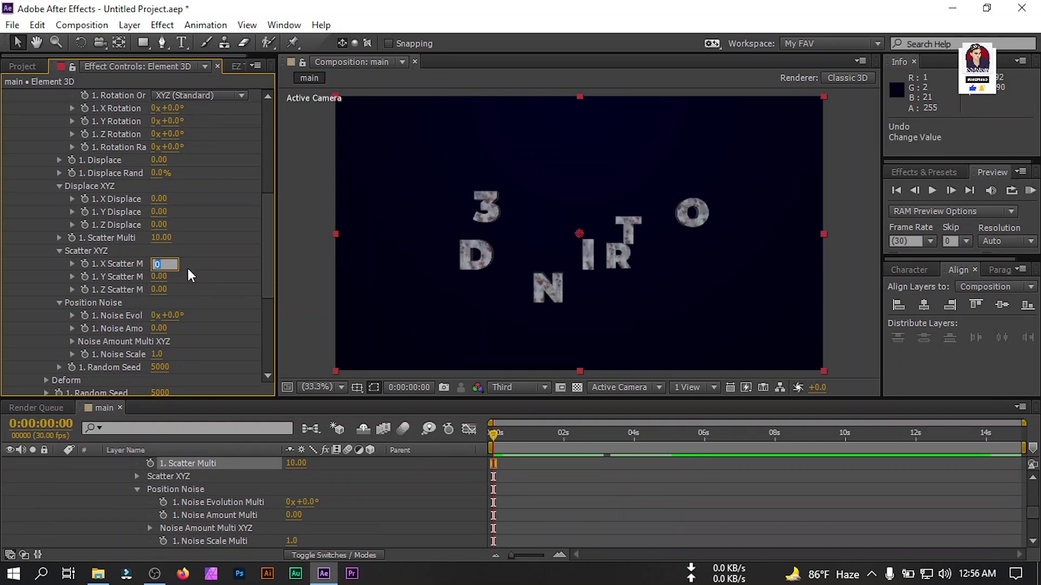
pyautogui.click(159, 276)
pyautogui.write('5')
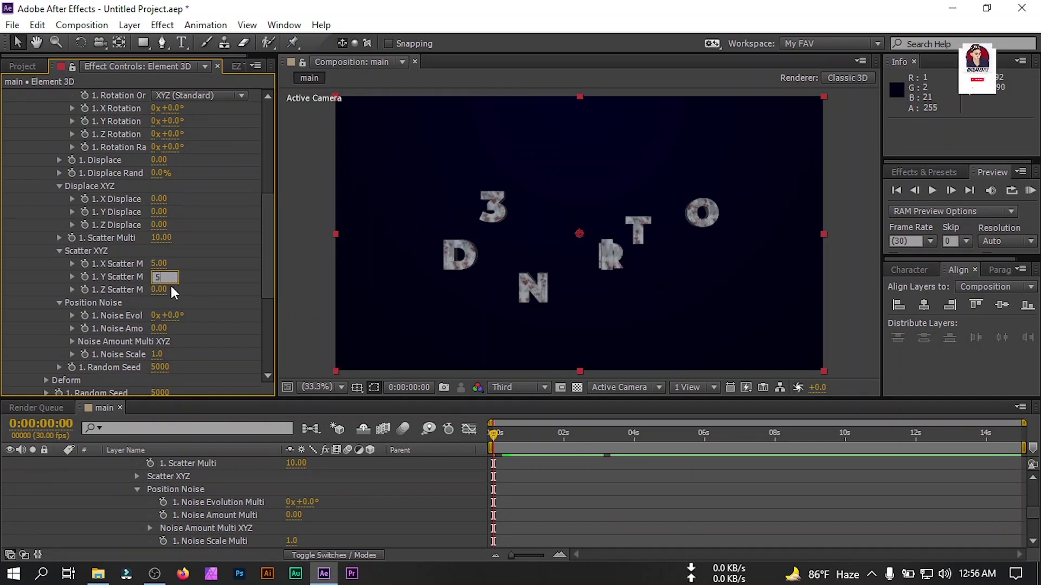
pyautogui.click(161, 290)
pyautogui.write('5')
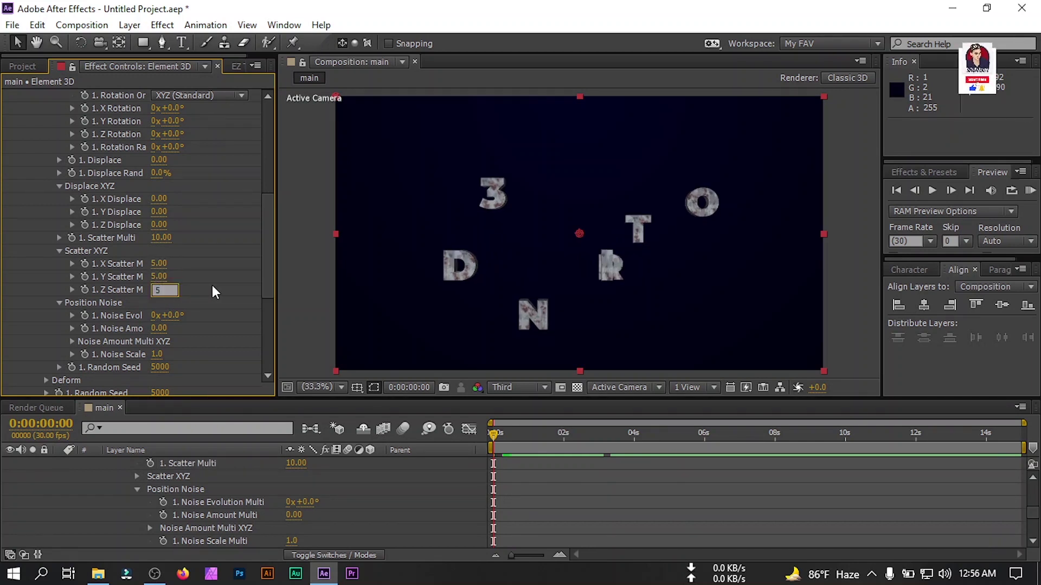
pyautogui.press('Return')
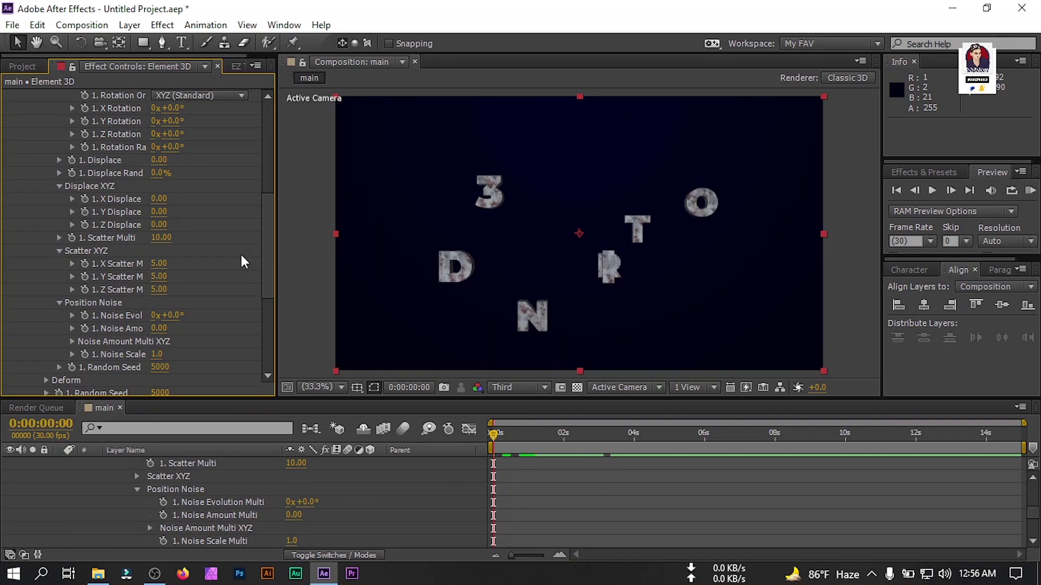
# Step: Rotate the scattered letters with Multi-Object X Rotation 50°, Y Rotation 83°, Z Rotation 73° and Rotation Random 99°
pyautogui.scroll(2, 223, 249)
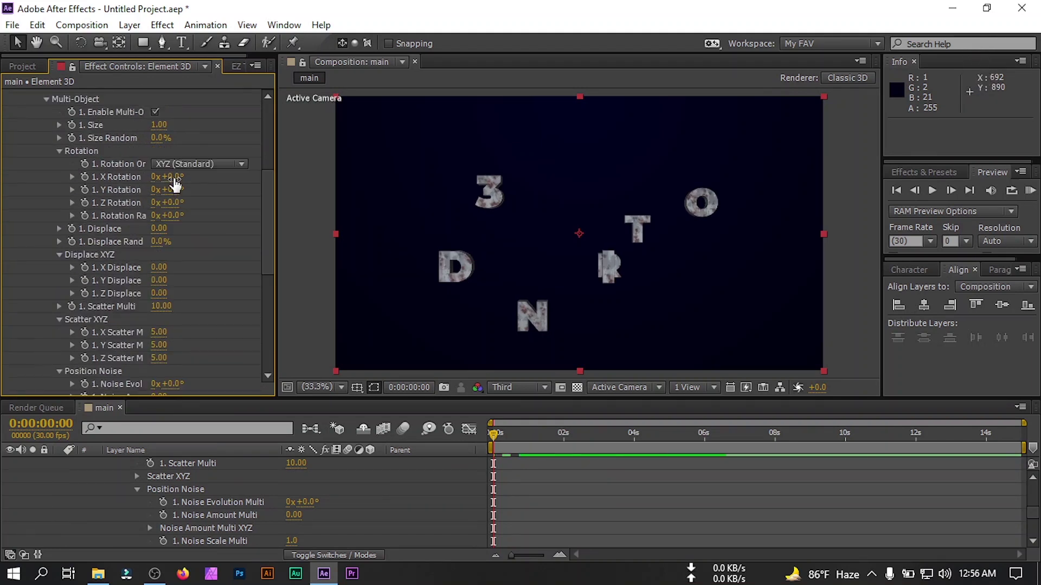
pyautogui.moveTo(179, 176); pyautogui.dragTo(230, 214)
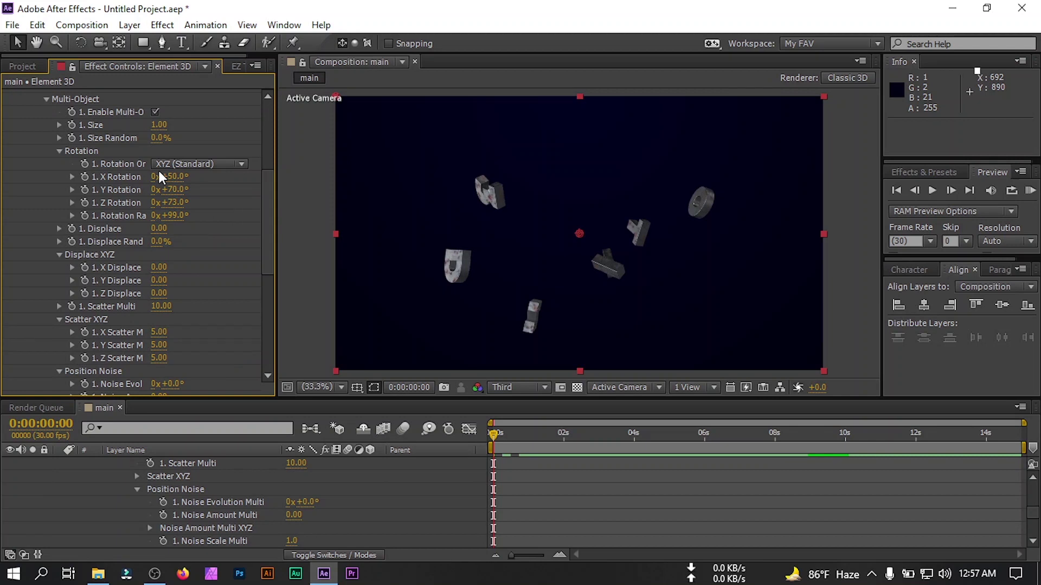
pyautogui.moveTo(182, 189); pyautogui.dragTo(189, 189)
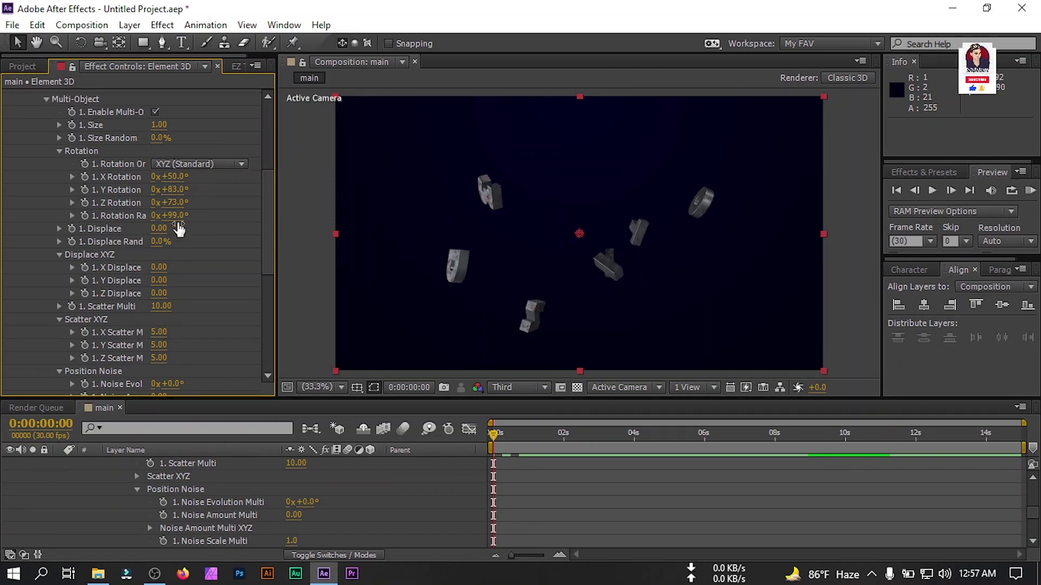
# Step: Set Group 1's Multi-Object Displace to 1 to spread the letters farther apart
pyautogui.moveTo(160, 228); pyautogui.dragTo(214, 223)
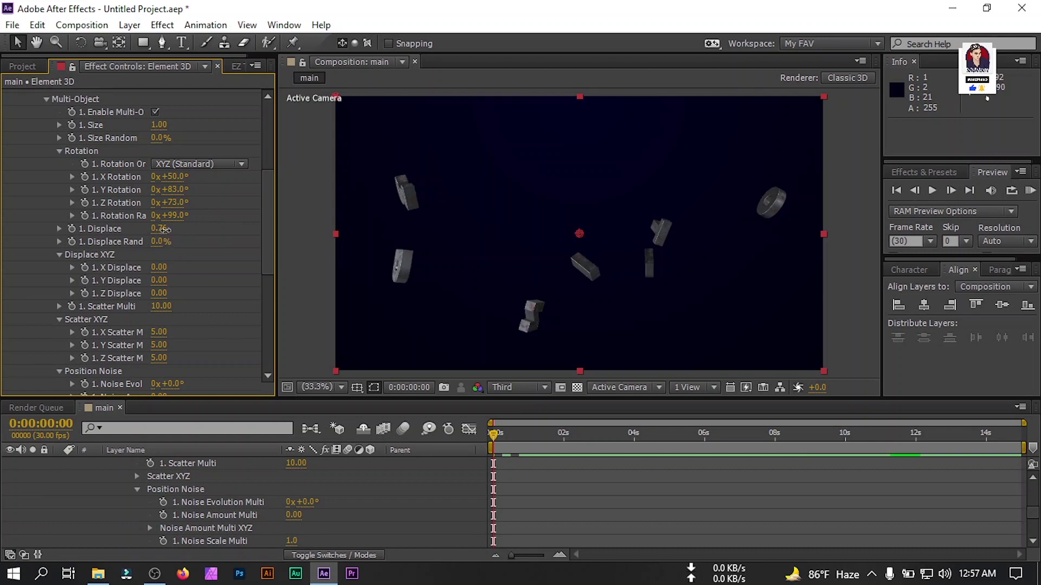
pyautogui.write('2')
pyautogui.press('Return')
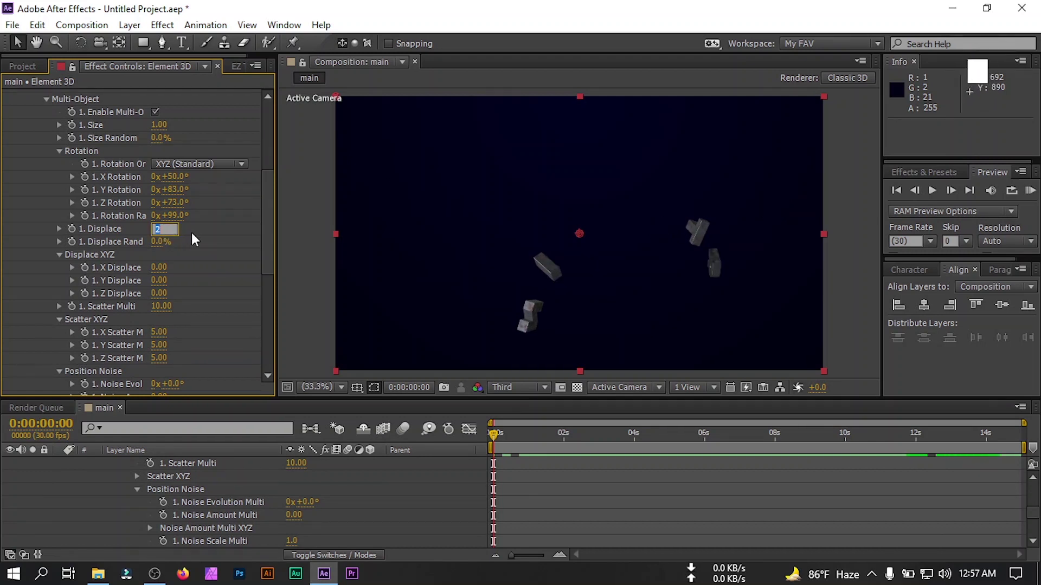
pyautogui.write('1')
pyautogui.press('Return')
# Step: Collapse the Element 3D layer's properties and split the Camera 1 layer at 0:00:02:00
pyautogui.scroll(10, 60, 476)
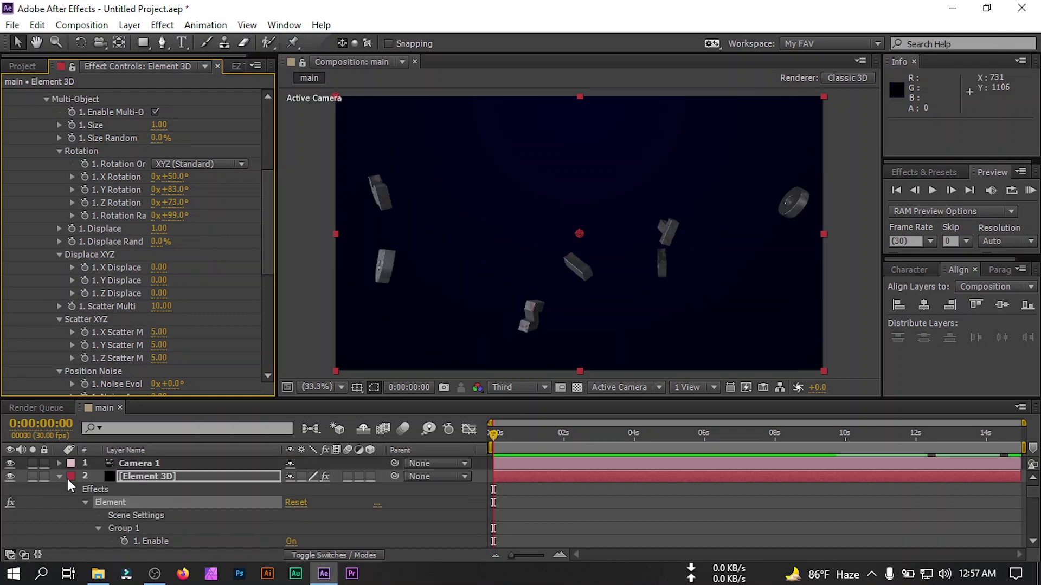
pyautogui.click(58, 476)
pyautogui.click(143, 462)
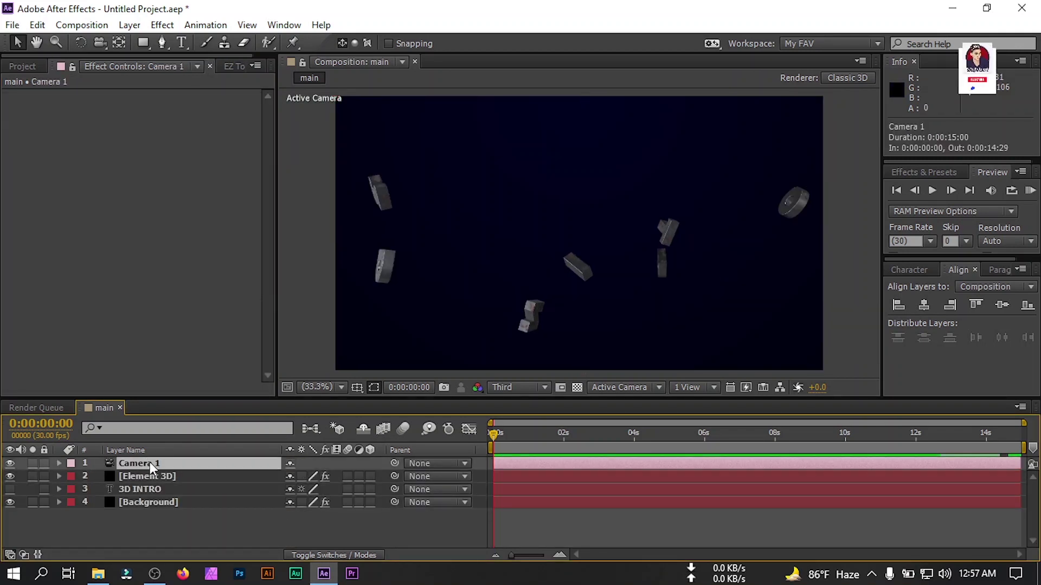
pyautogui.click(564, 440)
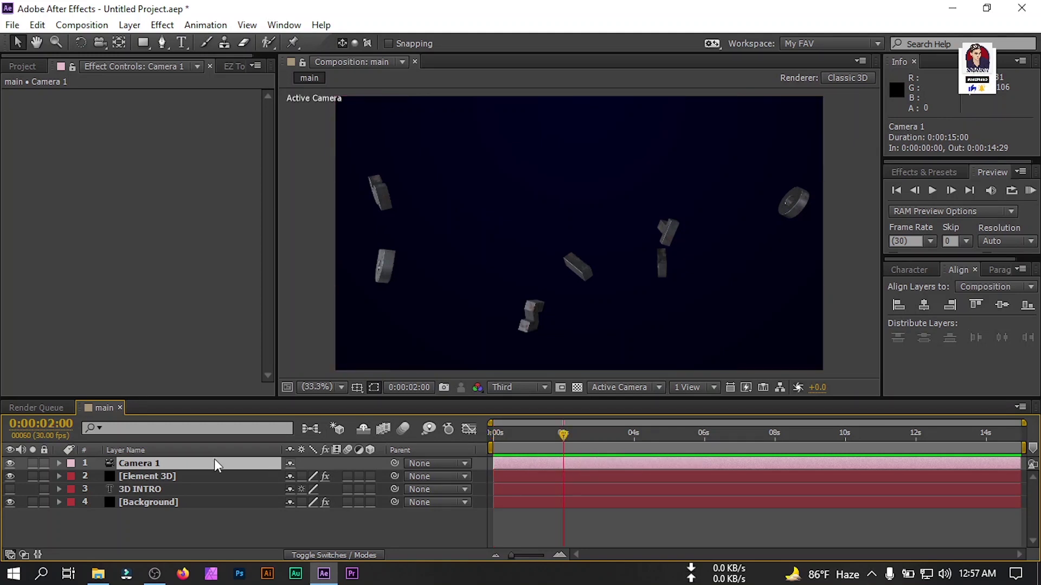
pyautogui.hotkey('ctrl', 'shift', 'd')
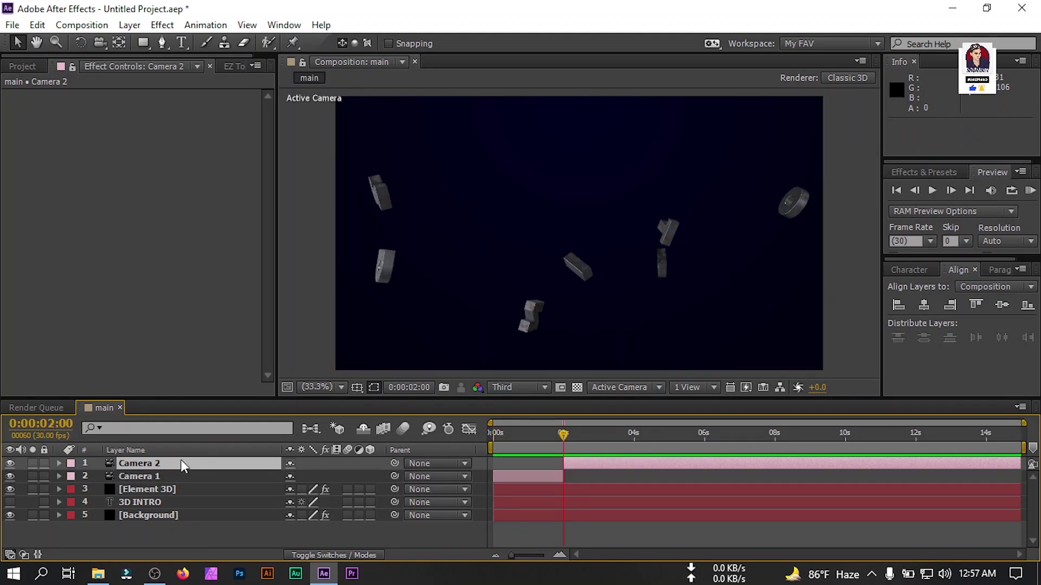
# Step: Dolly Camera 1 toward the scattered letters with the Track Z Camera tool, to a Z position of about -468
pyautogui.press('Home')
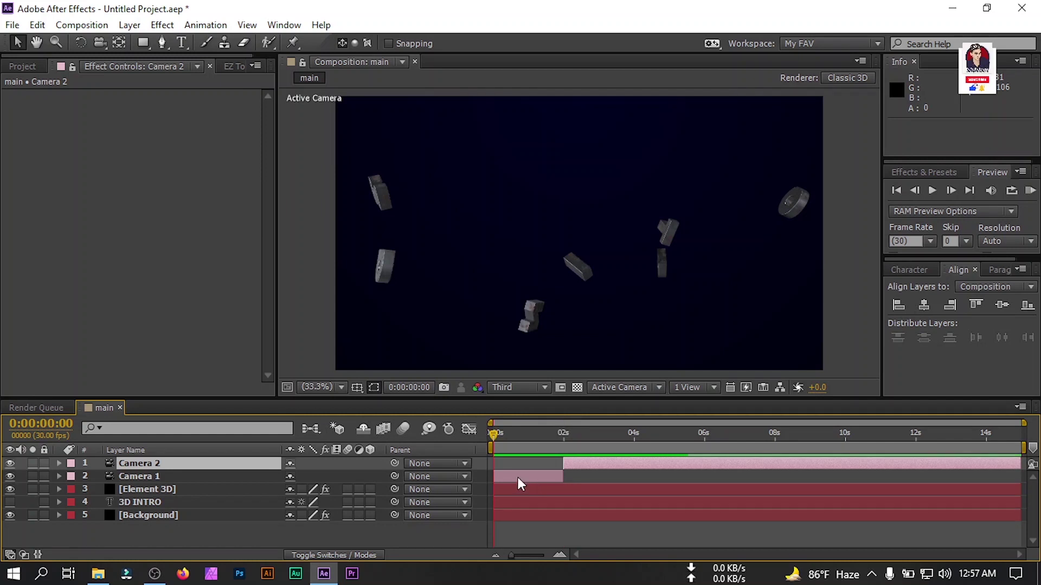
pyautogui.click(518, 478)
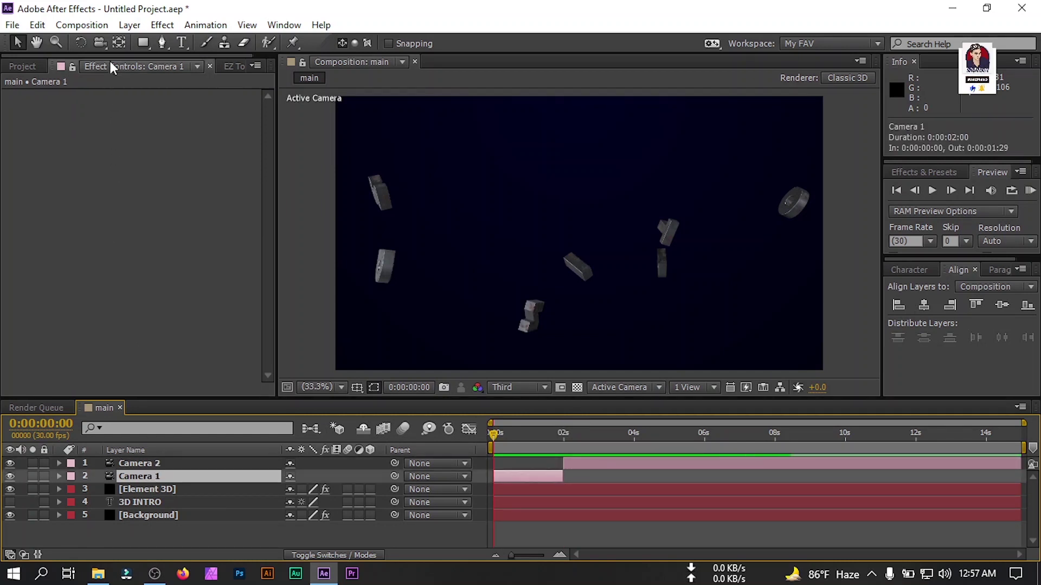
pyautogui.click(101, 41)
pyautogui.click(145, 97)
pyautogui.moveTo(411, 141); pyautogui.dragTo(412, 233)
# Step: Track Camera 1 across to frame the letter D and dolly in closer, to about 257, 648, -386
pyautogui.click(101, 41)
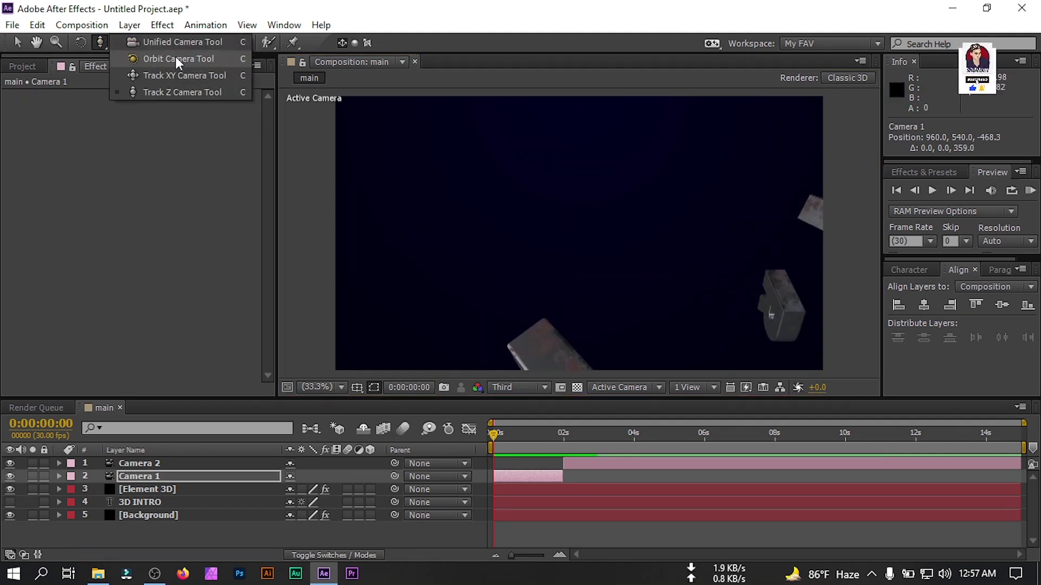
pyautogui.click(180, 75)
pyautogui.moveTo(655, 258); pyautogui.dragTo(457, 237)
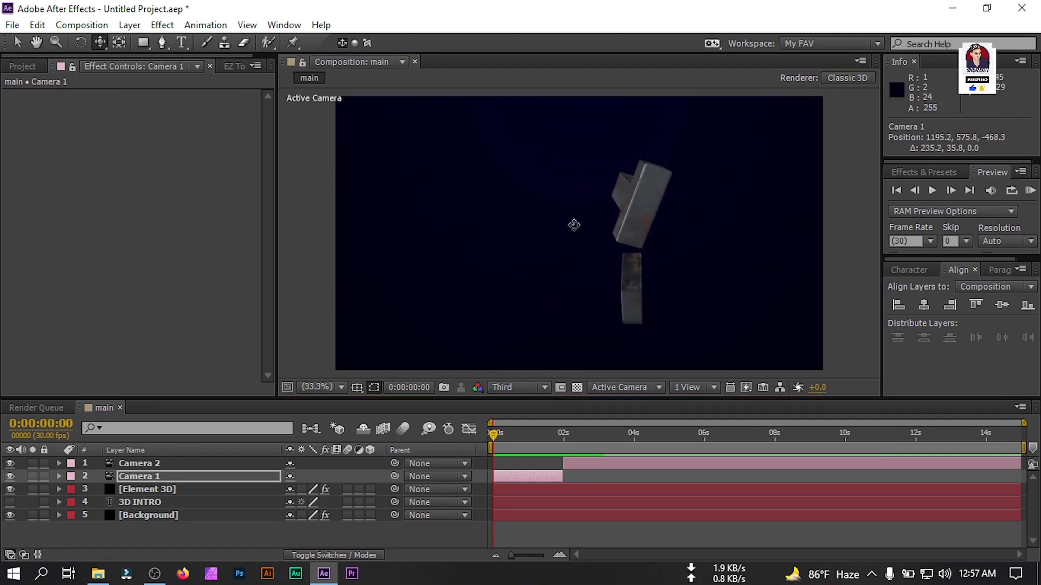
pyautogui.moveTo(574, 224); pyautogui.dragTo(624, 226)
pyautogui.moveTo(462, 291); pyautogui.dragTo(648, 282)
pyautogui.moveTo(513, 261); pyautogui.dragTo(641, 295)
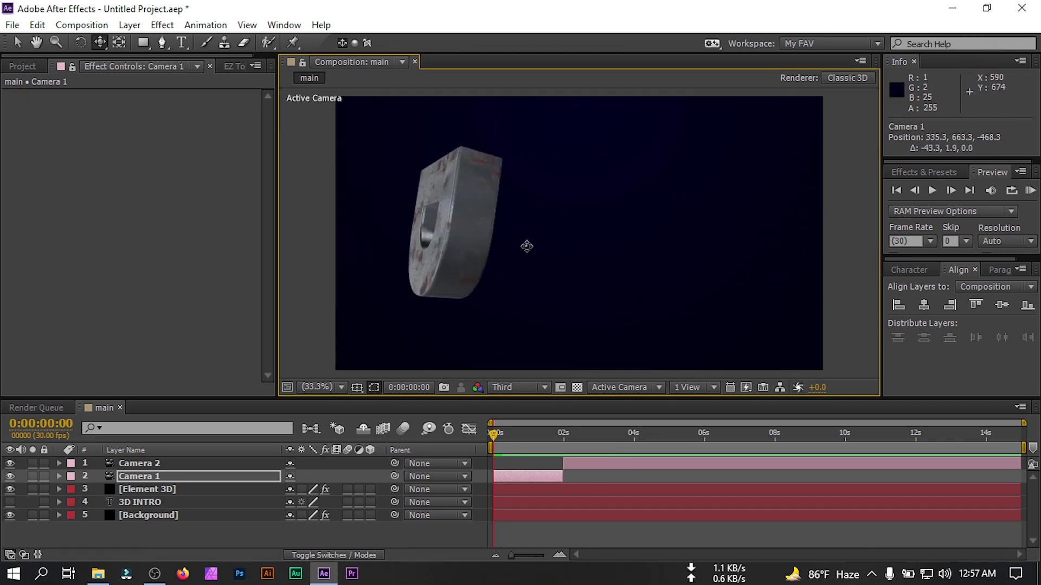
pyautogui.moveTo(522, 244); pyautogui.dragTo(569, 258)
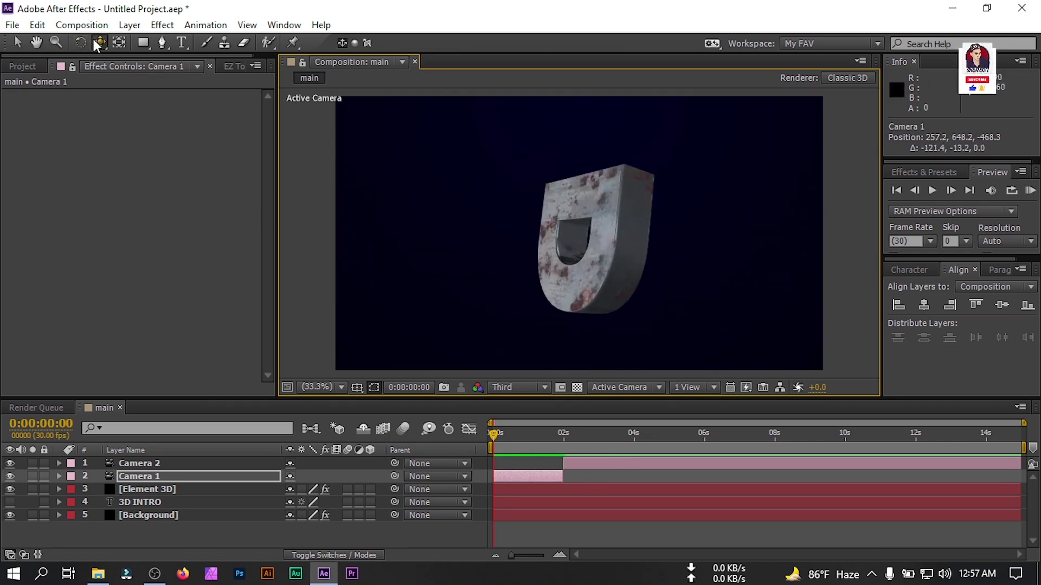
pyautogui.moveTo(96, 39); pyautogui.dragTo(139, 88)
pyautogui.moveTo(500, 221); pyautogui.dragTo(564, 220)
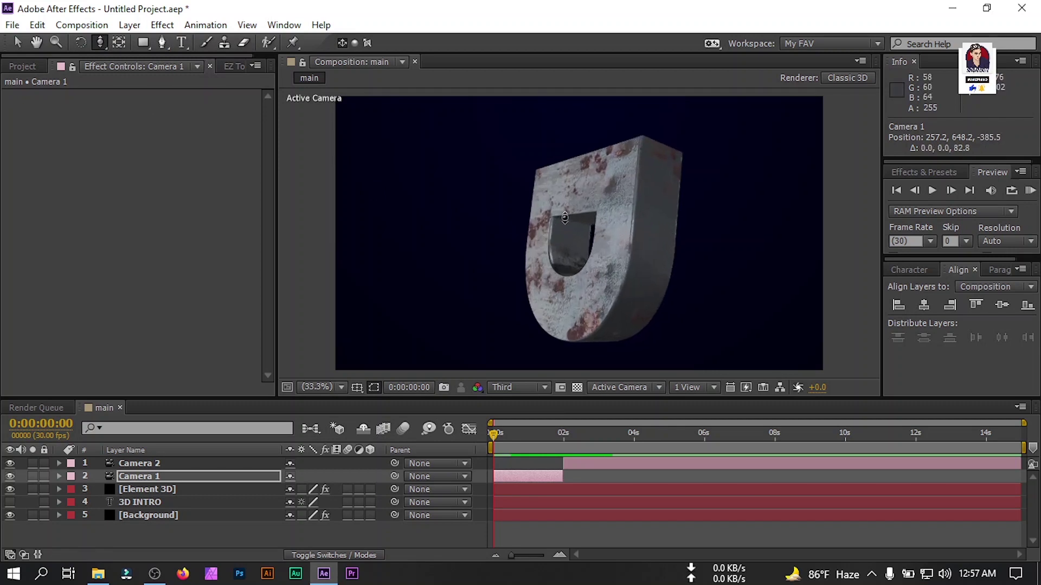
# Step: Turn on keyframing for Element 3D's Multi-Object X Rotation and Rotation Random at 0:00:00:00
pyautogui.click(143, 490)
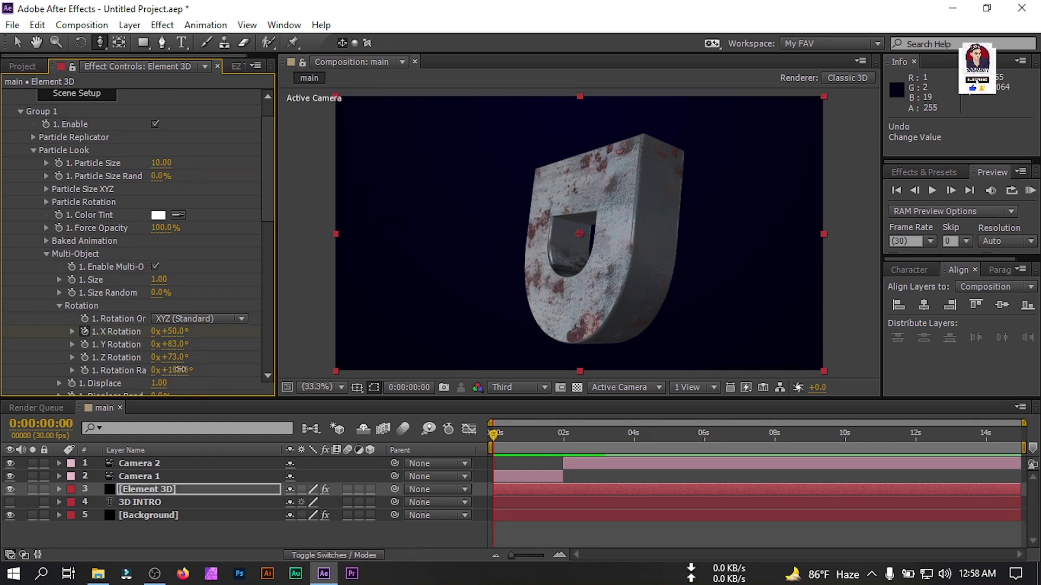
pyautogui.moveTo(179, 369); pyautogui.dragTo(183, 369)
pyautogui.hotkey('ctrl', 'z')
pyautogui.click(84, 371)
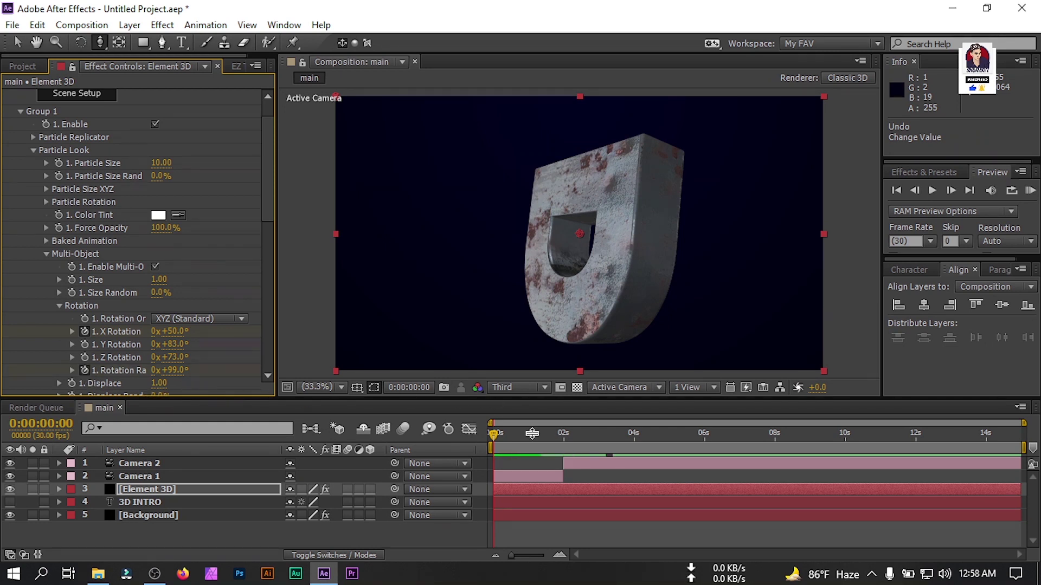
# Step: At 0:00:01:29, set X Rotation to 42° and Rotation Random to 126°, and preview the letter's rotation
pyautogui.moveTo(493, 438); pyautogui.dragTo(563, 440)
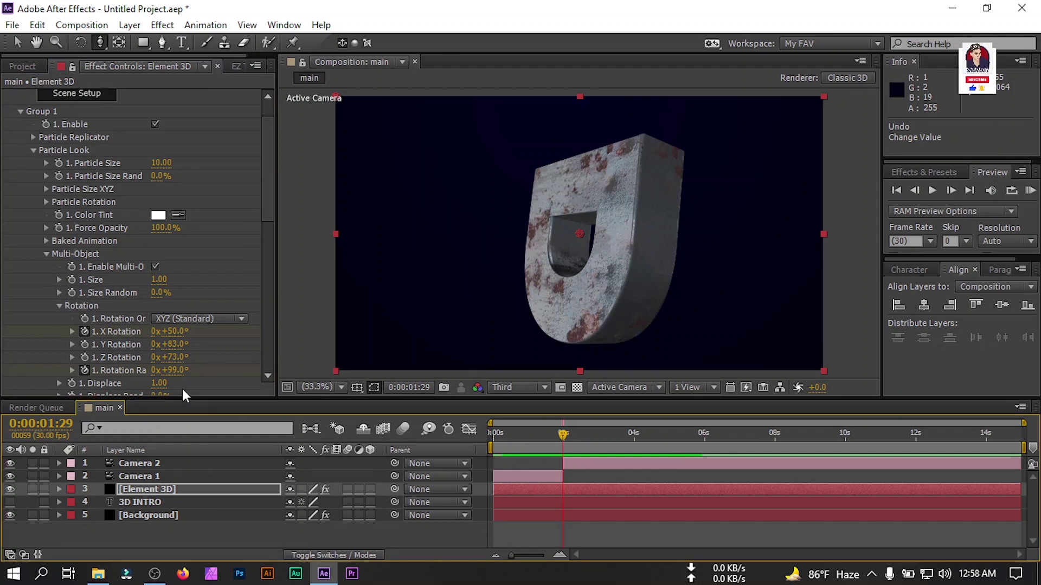
pyautogui.moveTo(185, 369); pyautogui.dragTo(209, 369)
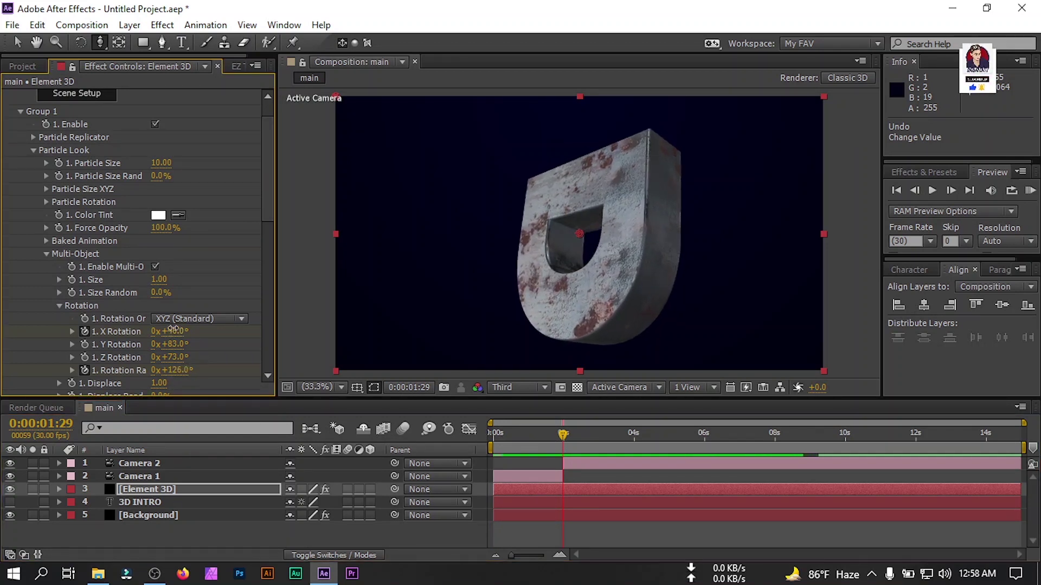
pyautogui.hotkey('ctrl', 'z')
pyautogui.moveTo(519, 438); pyautogui.dragTo(480, 444)
pyautogui.press('space')
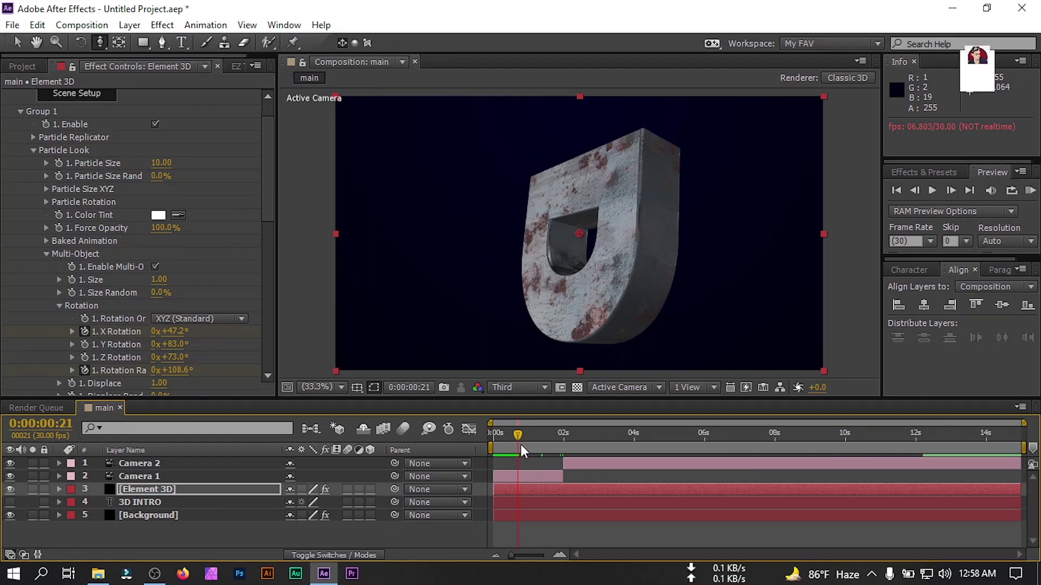
# Step: Split the Camera 2 layer at the 4-second mark
pyautogui.moveTo(516, 434); pyautogui.dragTo(556, 437)
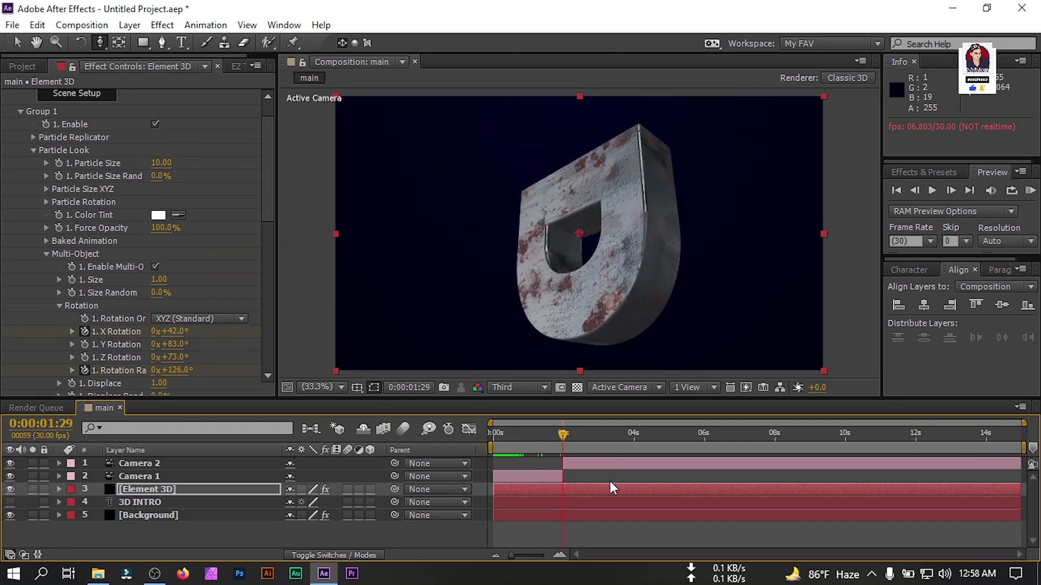
pyautogui.click(634, 442)
pyautogui.click(157, 464)
pyautogui.hotkey('ctrl', 'shift', 'd')
# Step: Dolly and track Camera 2 to frame the letter N up close, at about 804, 842, -329
pyautogui.moveTo(633, 436); pyautogui.dragTo(607, 440)
pyautogui.hotkey('ctrl', 'Down')
pyautogui.press('pageup')
pyautogui.scroll(5, 528, 292)
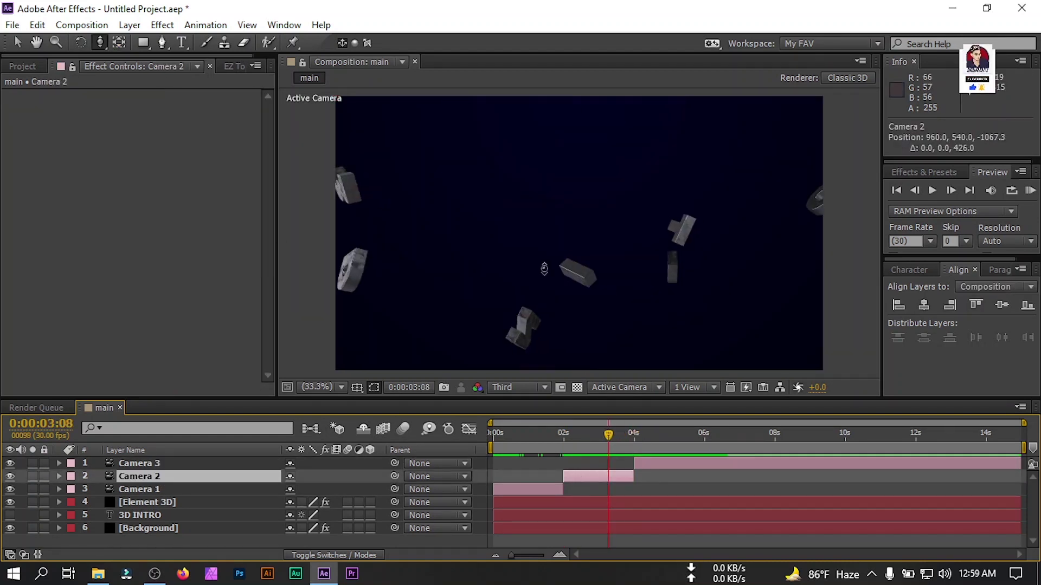
pyautogui.moveTo(528, 293); pyautogui.dragTo(606, 187)
pyautogui.click(100, 42)
pyautogui.moveTo(542, 228); pyautogui.dragTo(586, 217)
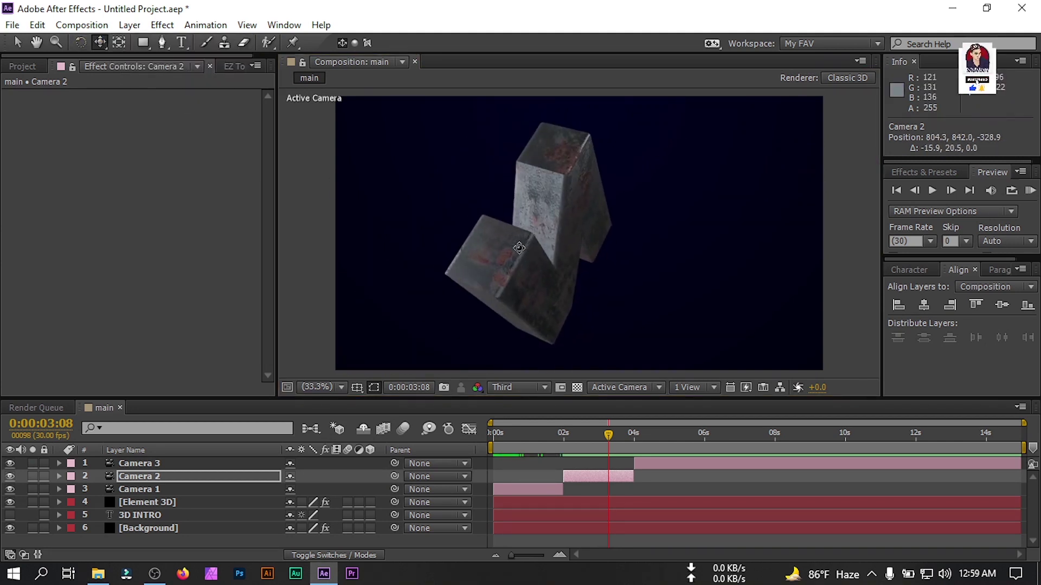
# Step: Reveal Element 3D's keyframes and add X Rotation and Rotation Random keyframes at 0:00:02:01
pyautogui.click(173, 502)
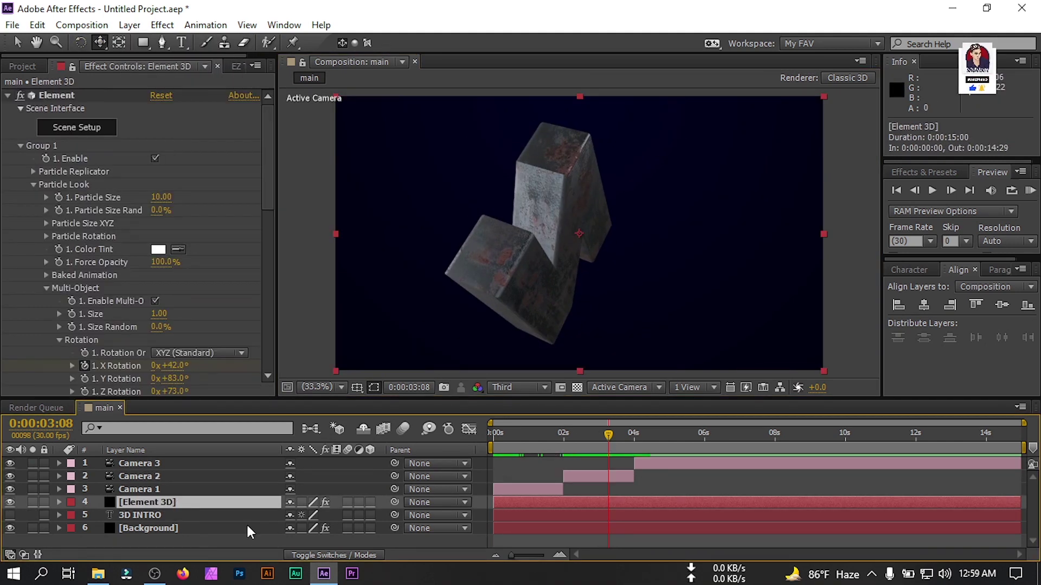
pyautogui.press('u')
pyautogui.press('j')
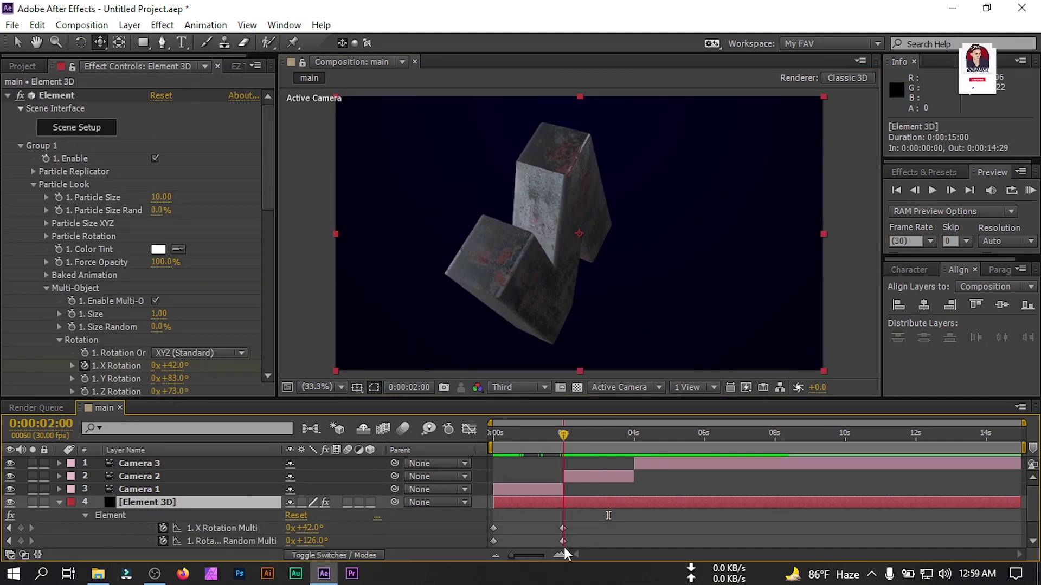
pyautogui.press('pagedown')
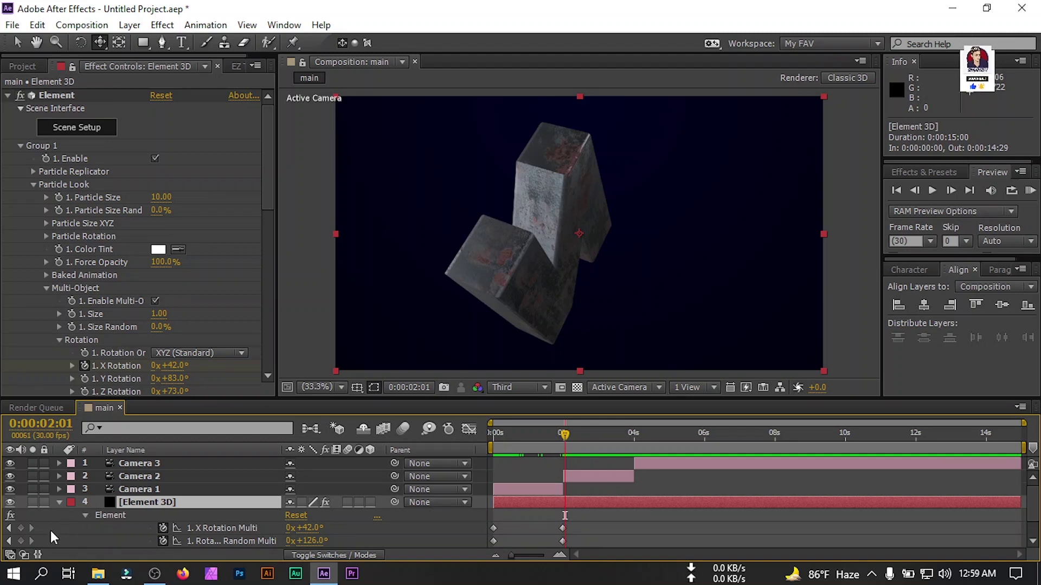
pyautogui.click(20, 528)
pyautogui.click(20, 541)
pyautogui.scroll(-1, 21, 542)
pyautogui.scroll(-1, 21, 542)
# Step: At 0:00:03:29, set Rotation Random to 93° and undo the trial X Rotation change
pyautogui.moveTo(616, 436); pyautogui.dragTo(632, 436)
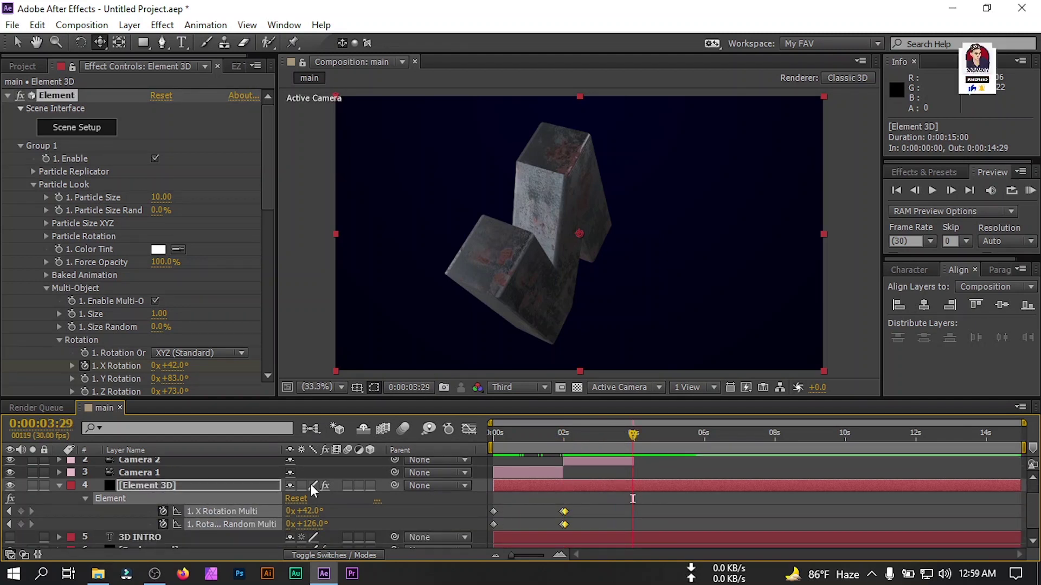
pyautogui.moveTo(313, 524)
pyautogui.mouseDown()
pyautogui.moveTo(289, 516)
pyautogui.moveTo(304, 522)
pyautogui.mouseUp()
pyautogui.hotkey('ctrl', 'z')
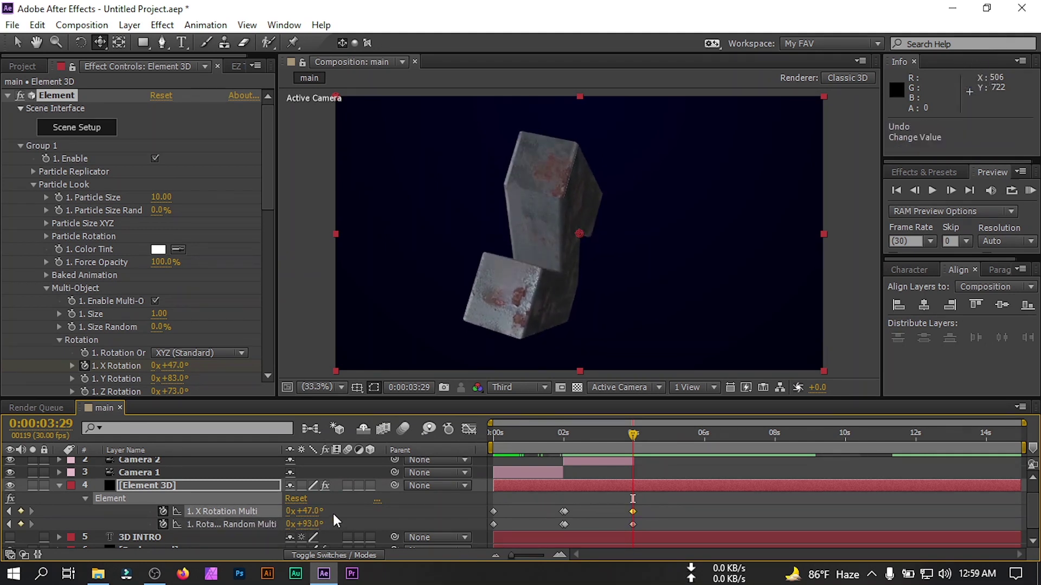
pyautogui.hotkey('ctrl', 'z')
# Step: Animate Y Rotation from 95° at 0:00:02:01 to 111° at 0:00:03:29, and set X Rotation to 36° there
pyautogui.moveTo(630, 457); pyautogui.dragTo(571, 448)
pyautogui.moveTo(170, 378); pyautogui.dragTo(176, 378)
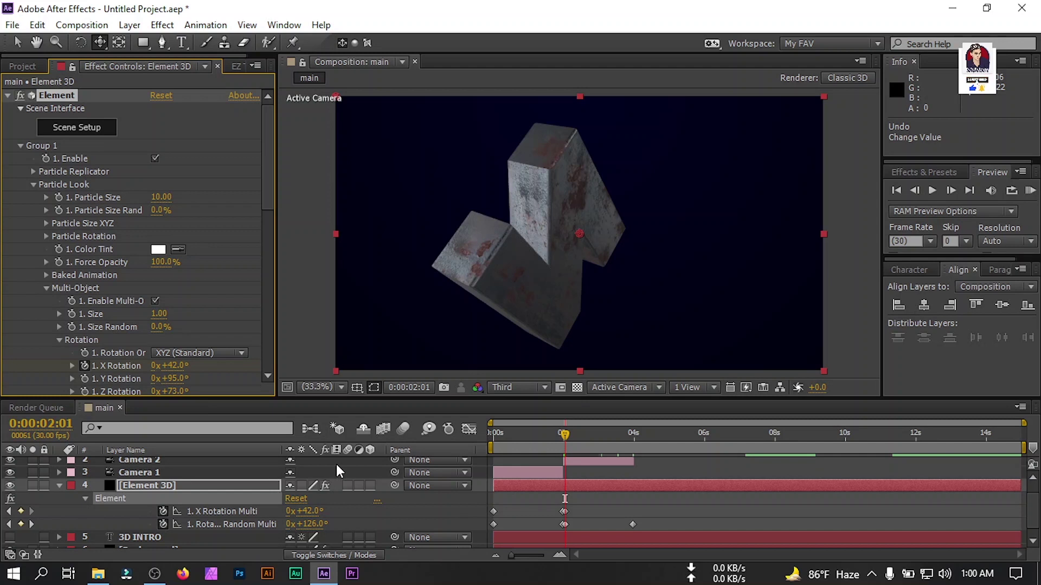
pyautogui.moveTo(572, 437); pyautogui.dragTo(629, 443)
pyautogui.moveTo(182, 378); pyautogui.dragTo(188, 377)
pyautogui.moveTo(301, 511); pyautogui.dragTo(303, 511)
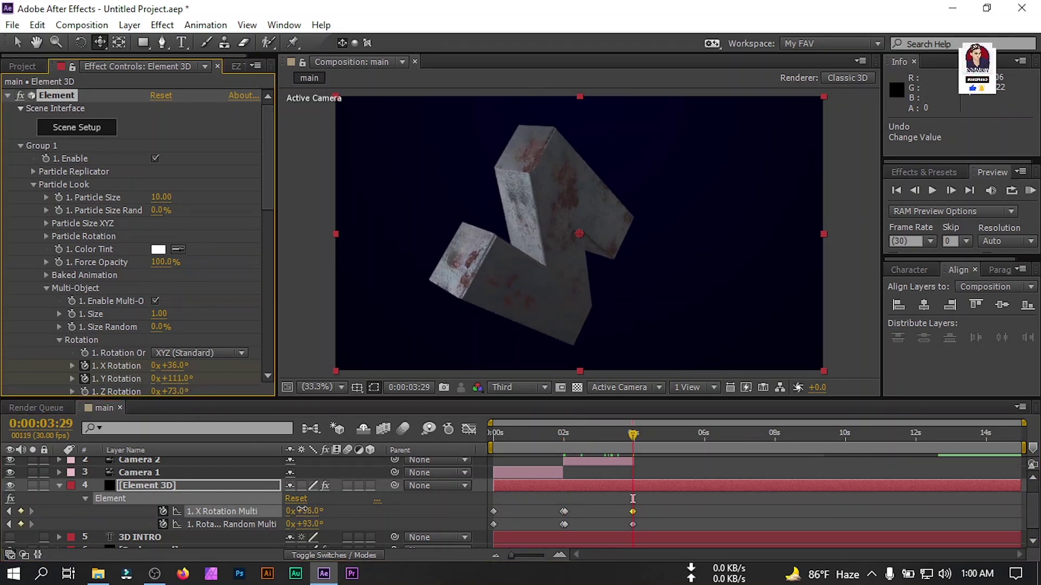
# Step: Scrub through the Camera 2 and Camera 3 shots to check the letters' rotation
pyautogui.click(629, 443)
pyautogui.moveTo(628, 440)
pyautogui.mouseDown()
pyautogui.moveTo(593, 454)
pyautogui.moveTo(620, 453)
pyautogui.mouseUp()
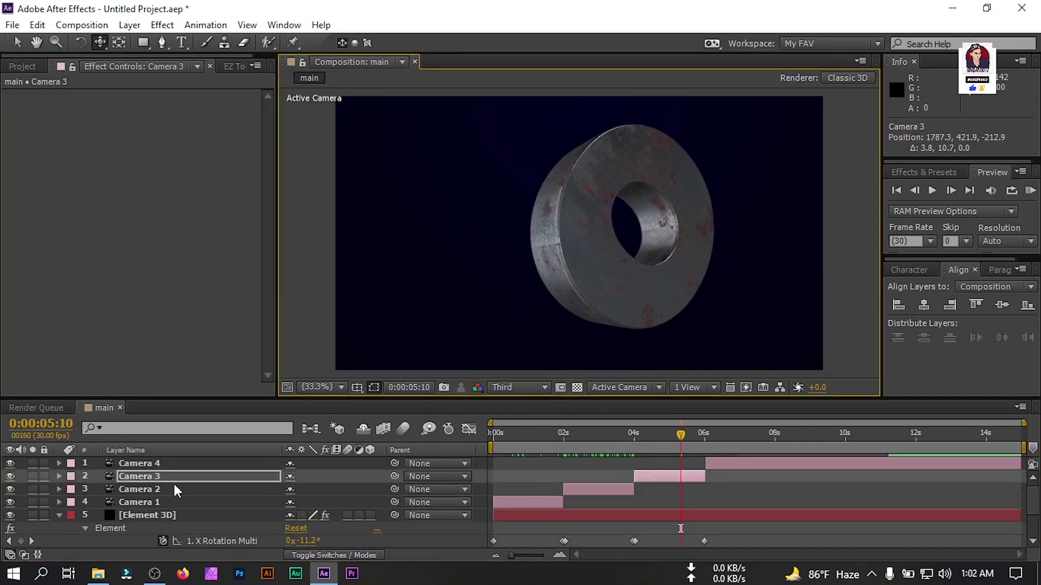
pyautogui.moveTo(687, 454); pyautogui.dragTo(655, 443)
pyautogui.click(696, 434)
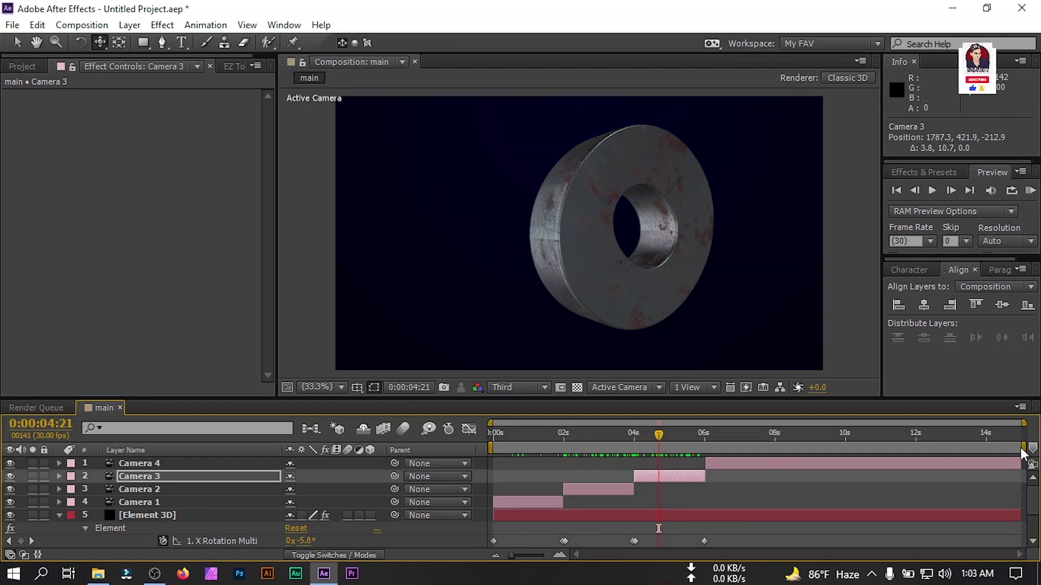
# Step: At the start of Camera 4, reveal Element 3D's animated properties and add rotation keyframes at 0:00:06:02
pyautogui.moveTo(662, 429); pyautogui.dragTo(706, 432)
pyautogui.click(217, 463)
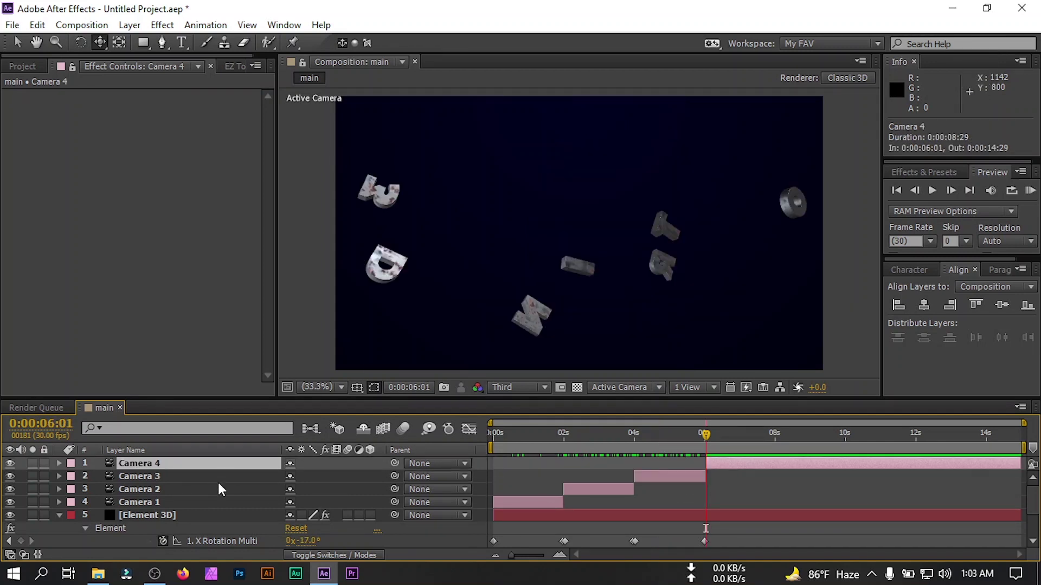
pyautogui.click(149, 515)
pyautogui.press('u')
pyautogui.scroll(2, 751, 510)
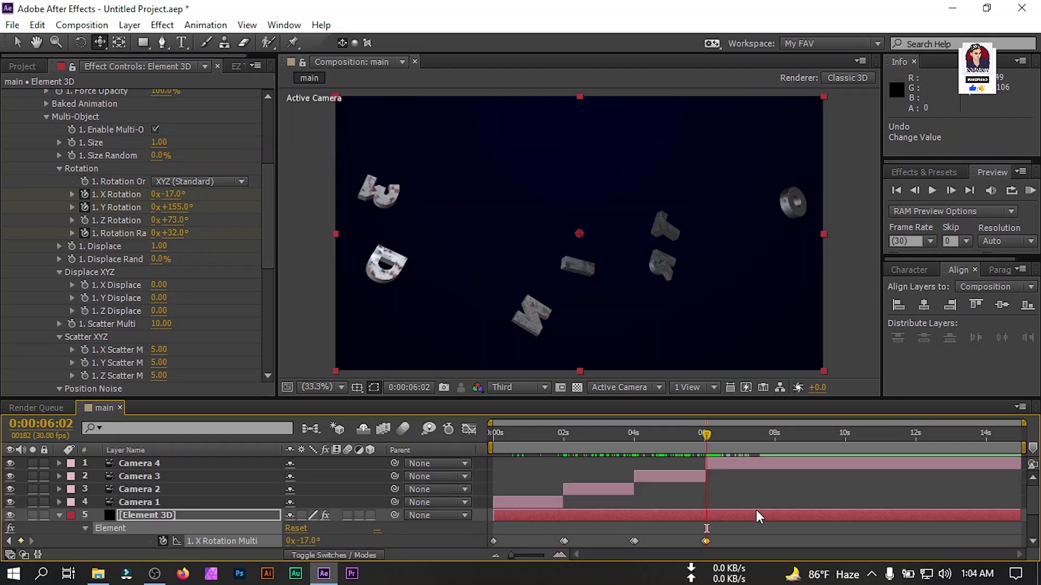
# Step: Animate Camera 4's Position from Z -413.3 at 0:00:06:02 to Z -1975.2 at 0:00:07:22
pyautogui.click(721, 464)
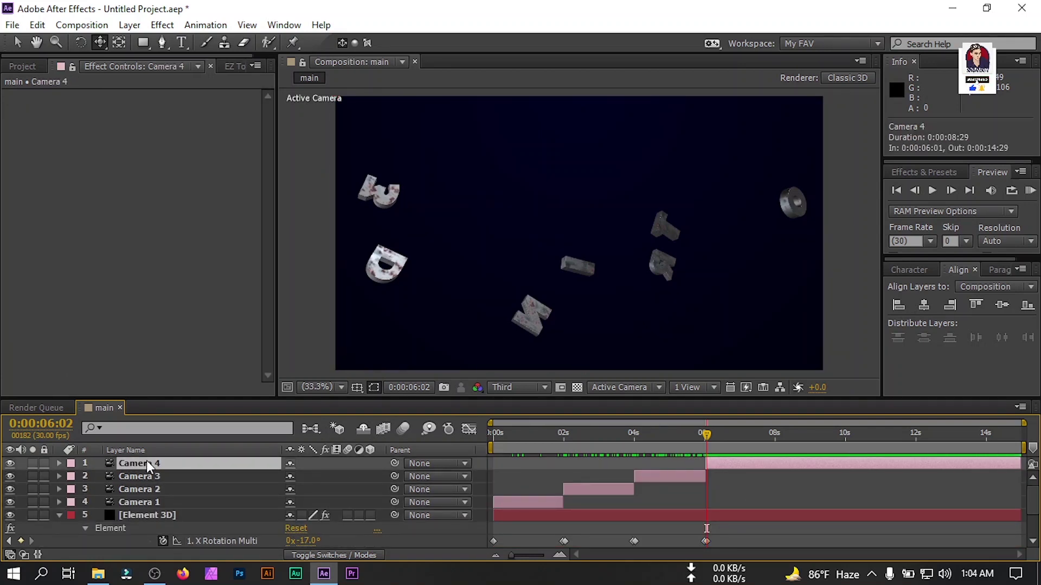
pyautogui.moveTo(99, 41); pyautogui.dragTo(151, 86)
pyautogui.moveTo(579, 234); pyautogui.dragTo(586, 136)
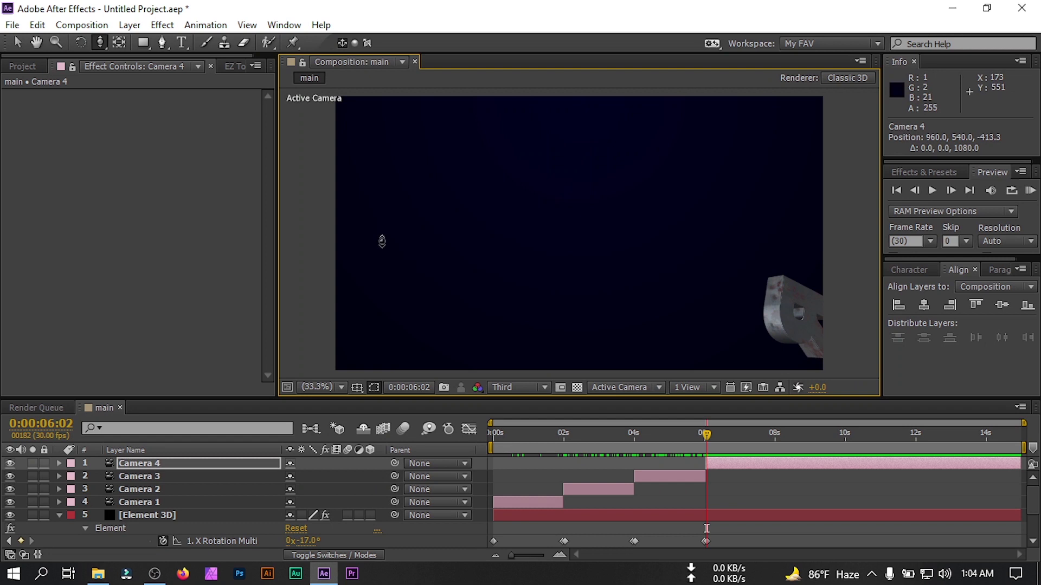
pyautogui.click(146, 463)
pyautogui.press('p')
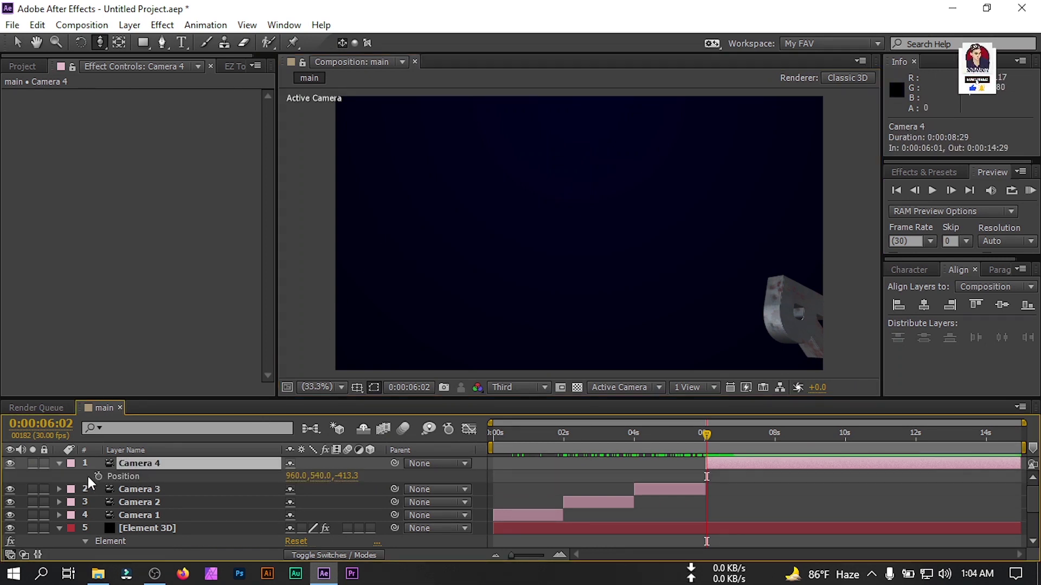
pyautogui.click(98, 476)
pyautogui.click(764, 447)
pyautogui.moveTo(567, 166); pyautogui.dragTo(667, 363)
# Step: At 0:00:07:22, set Element 3D's multi-object X Rotation, Y Rotation and Rotation Random to 0°
pyautogui.scroll(-2, 764, 440)
pyautogui.click(764, 441)
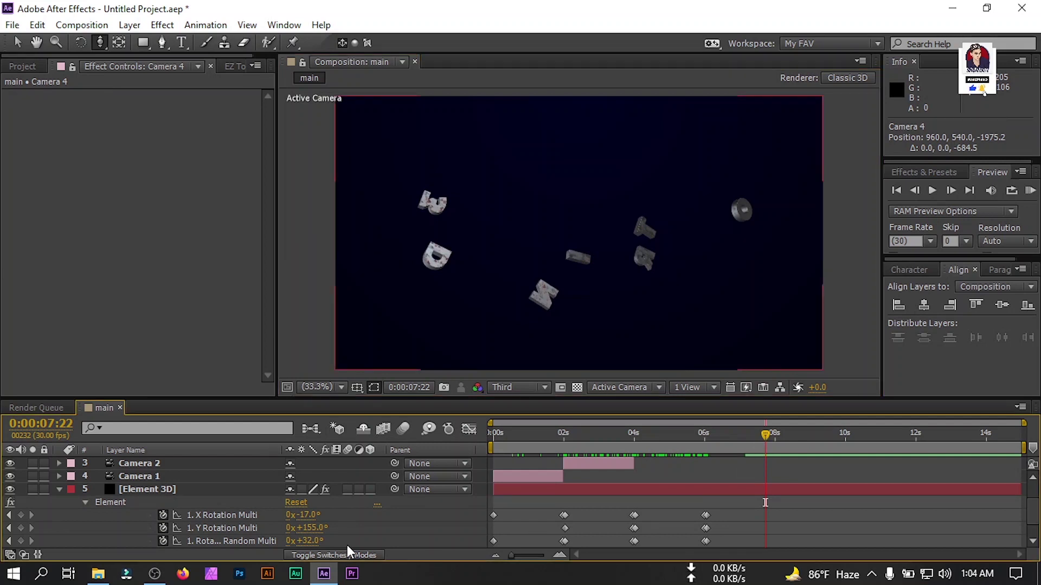
pyautogui.write('0')
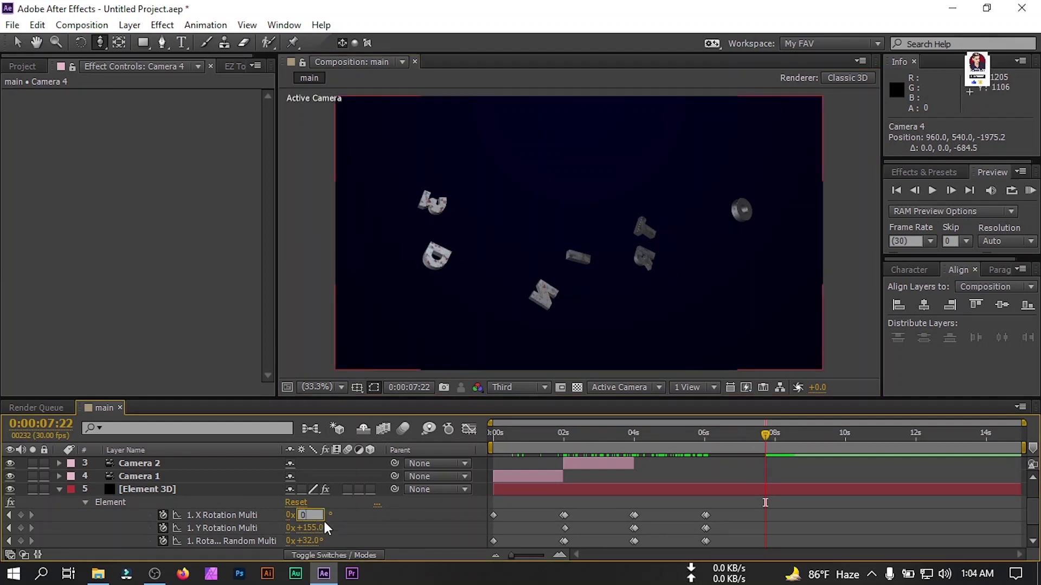
pyautogui.press('Tab')
pyautogui.write('0')
pyautogui.press('Tab')
pyautogui.write('0')
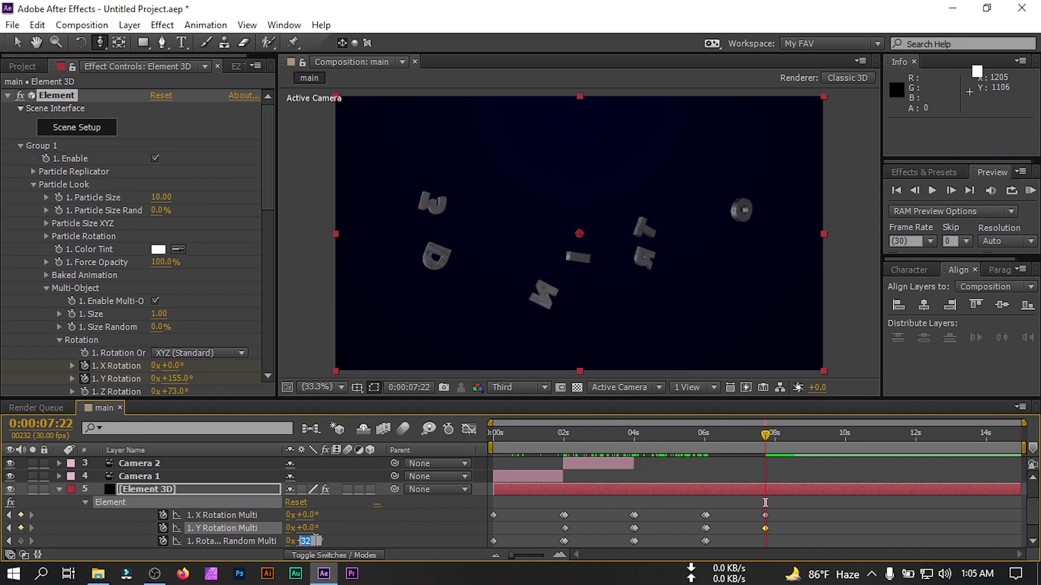
pyautogui.click(534, 516)
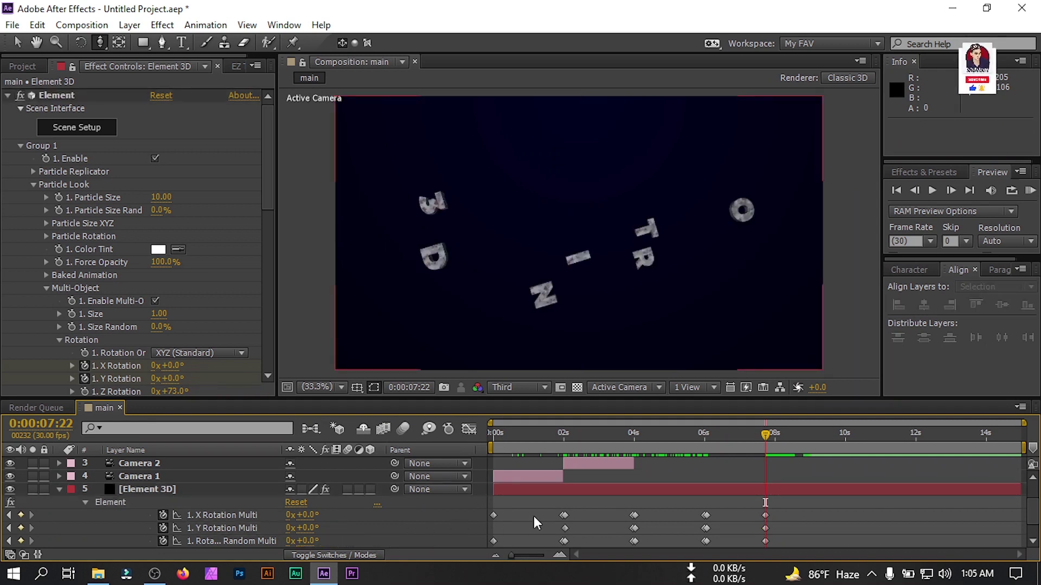
# Step: At 0:00:06:02, add keyframes for Element 3D's Displace, Scatter Multi and X, Y and Z Scatter
pyautogui.moveTo(761, 440); pyautogui.dragTo(707, 438)
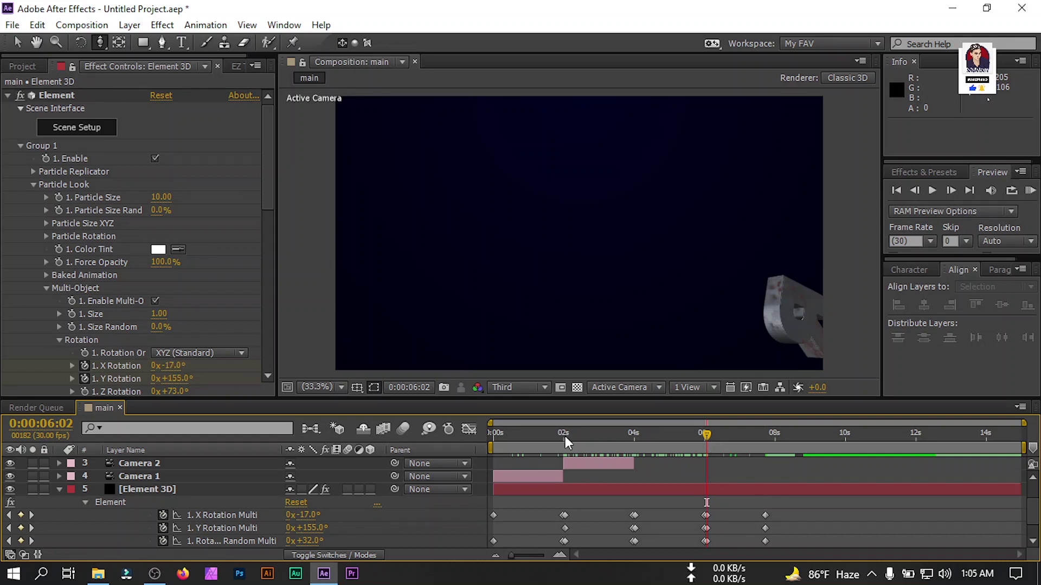
pyautogui.scroll(-4, 217, 285)
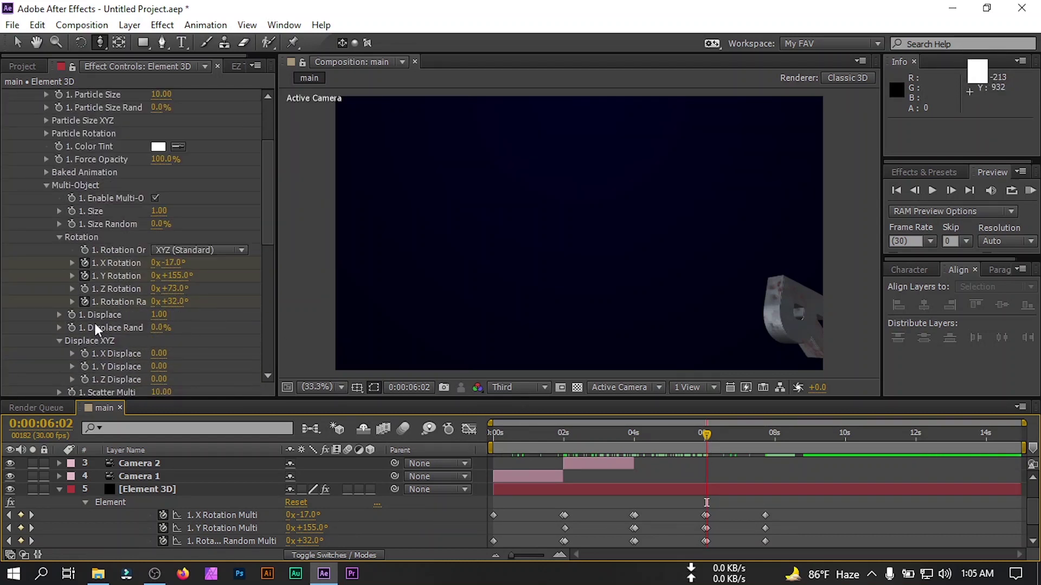
pyautogui.click(71, 315)
pyautogui.scroll(-1, 182, 333)
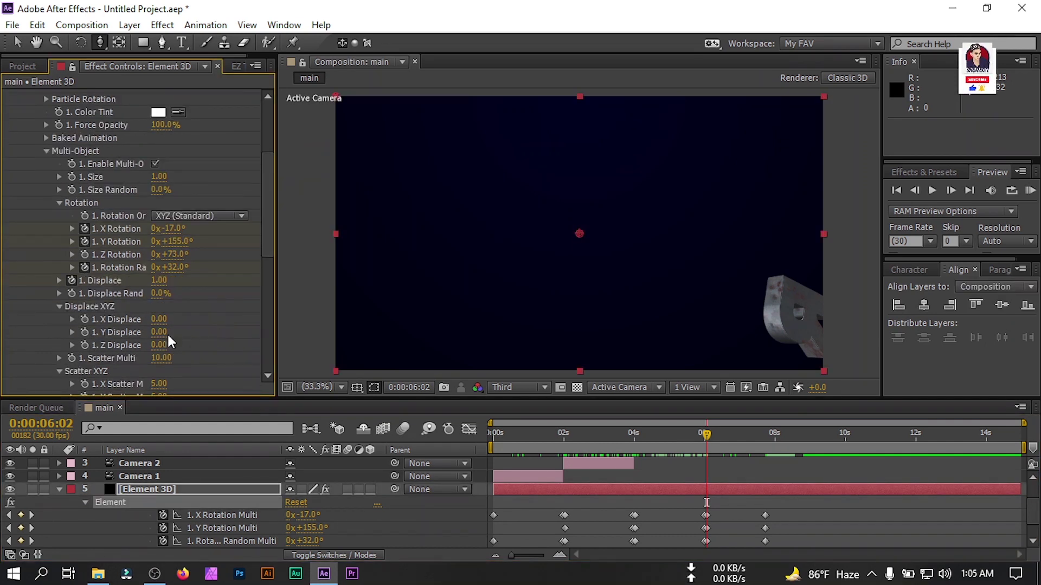
pyautogui.click(71, 358)
pyautogui.scroll(-1, 208, 323)
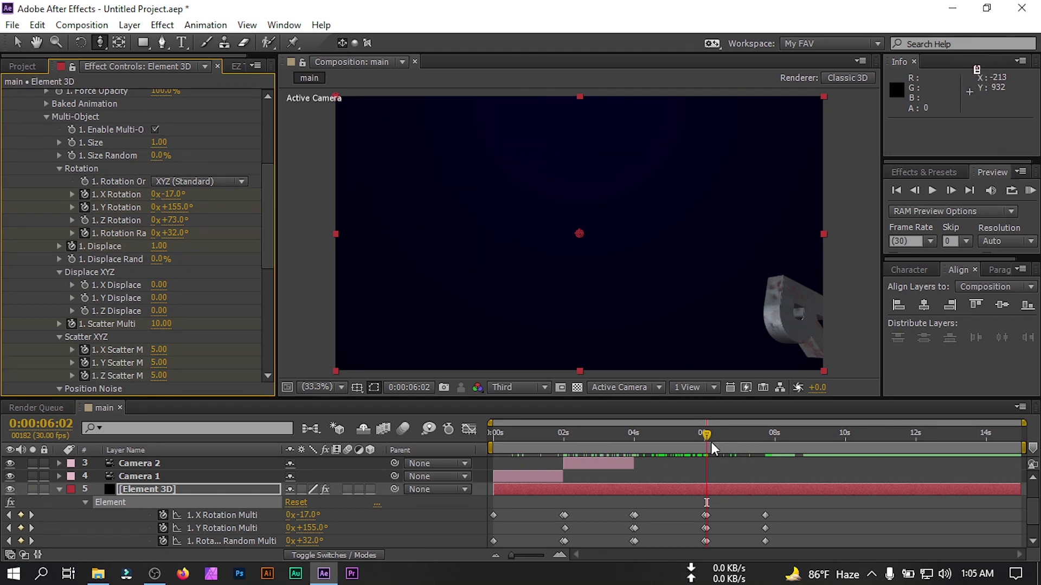
# Step: At 0:00:07:22, set all scatter values, Displace and Z Rotation to 0 so the letters assemble into the title
pyautogui.moveTo(710, 436); pyautogui.dragTo(765, 435)
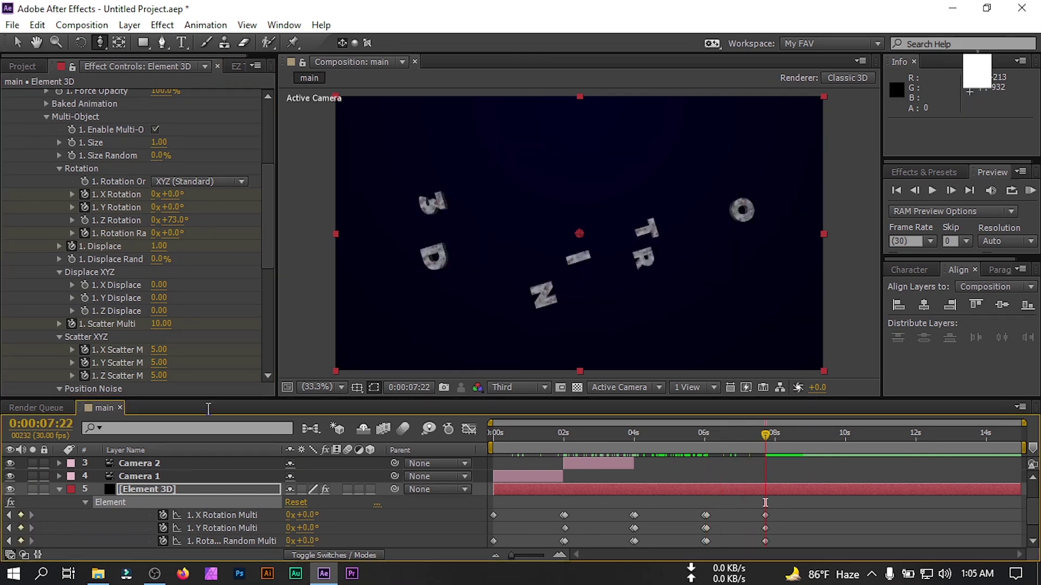
pyautogui.click(159, 350)
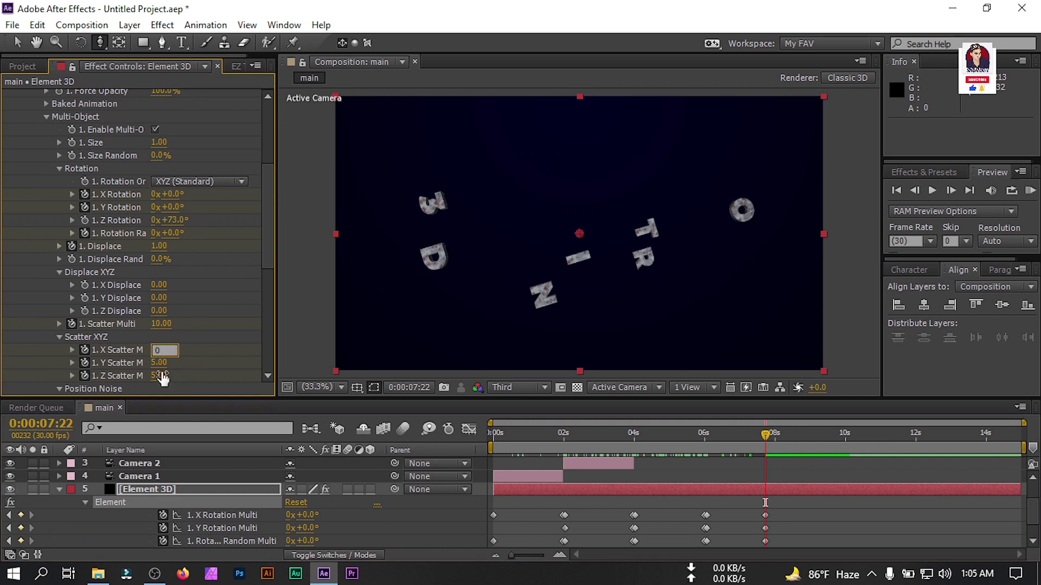
pyautogui.write('0')
pyautogui.press('Return')
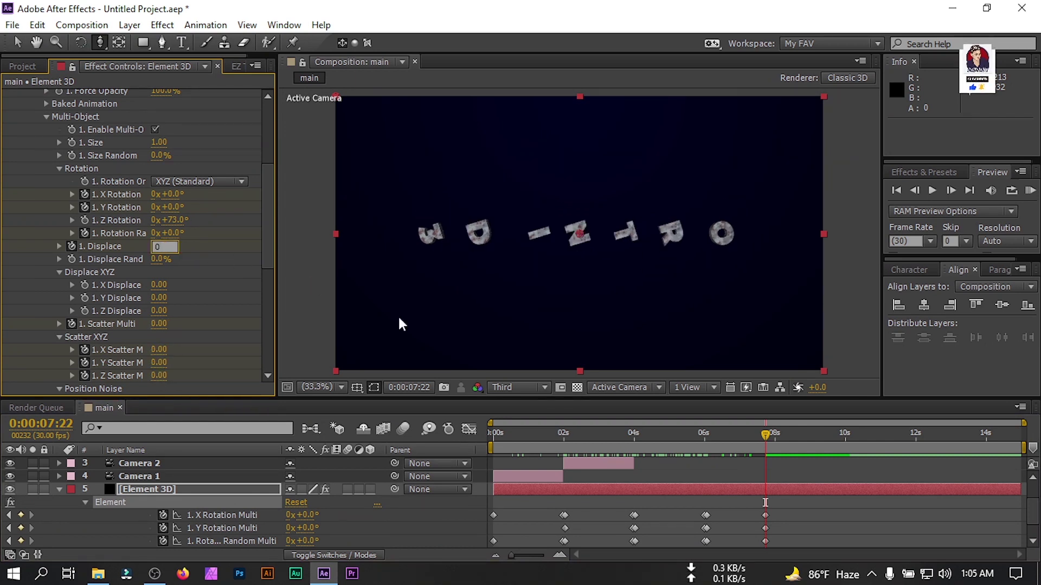
# Step: Try moving Camera 4's Position to Y 667 at 0:00:06:02, check the 0:00:07:22 keyframe and undo the position changes
pyautogui.moveTo(766, 436); pyautogui.dragTo(706, 437)
pyautogui.scroll(3, 717, 483)
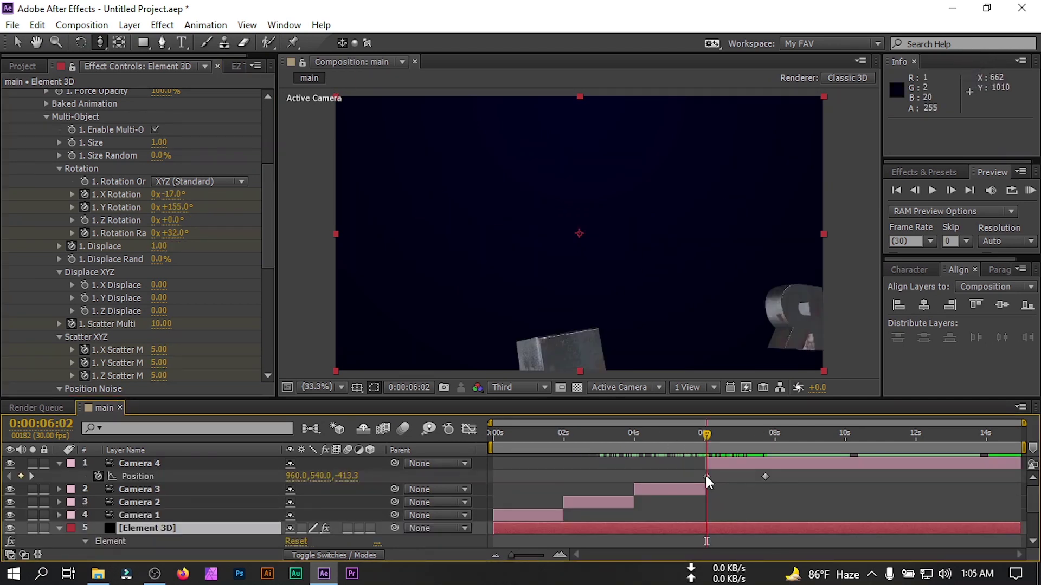
pyautogui.click(706, 475)
pyautogui.moveTo(100, 43); pyautogui.dragTo(152, 76)
pyautogui.moveTo(578, 286); pyautogui.dragTo(581, 170)
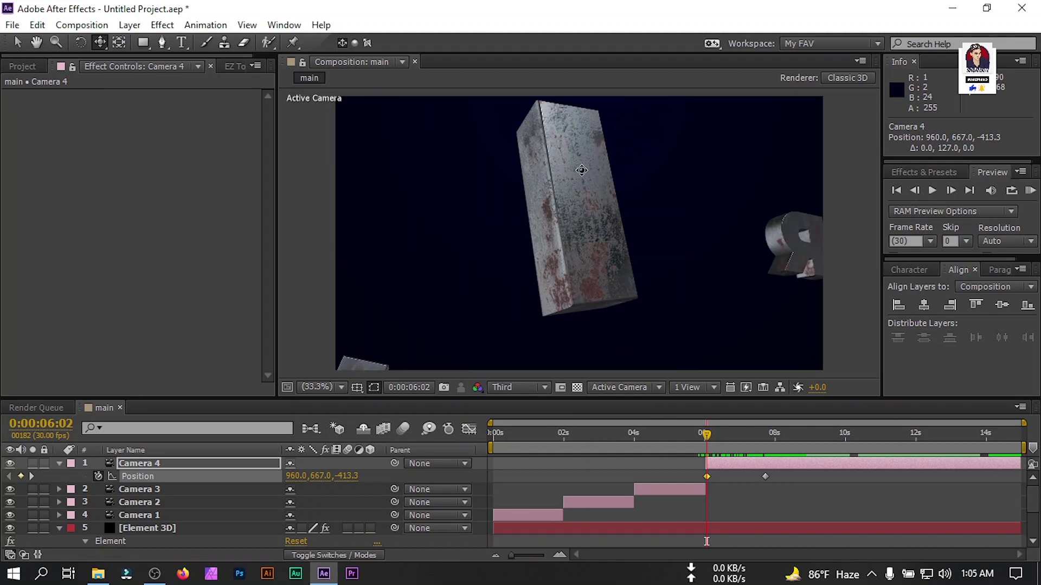
pyautogui.moveTo(710, 440); pyautogui.dragTo(765, 434)
pyautogui.click(765, 477)
pyautogui.hotkey('ctrl', 'z')
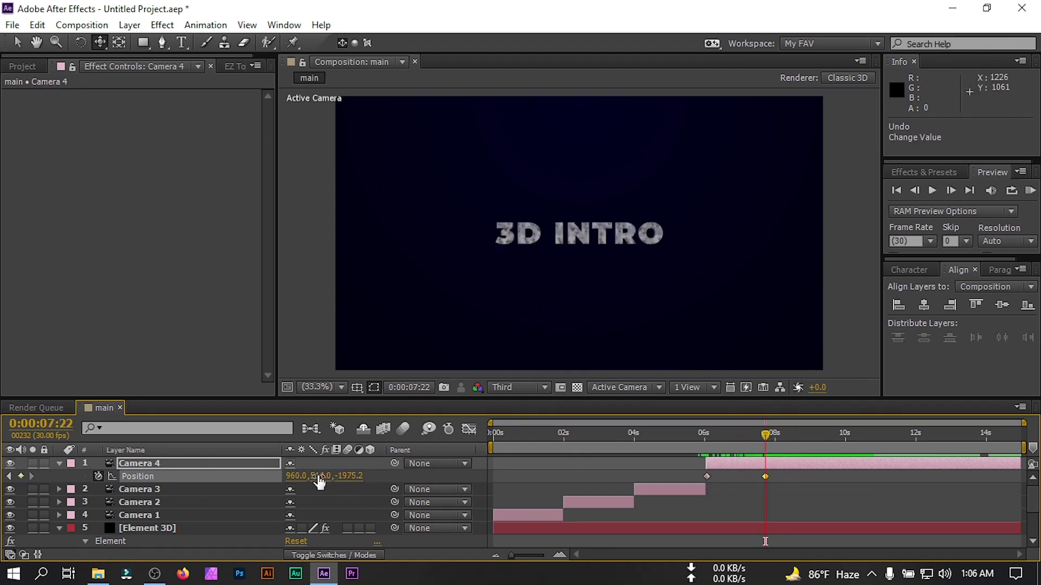
# Step: Animate Camera 4's Point of Interest from Y 756 at 0:00:06:02 to Y 540 at 0:00:07:22
pyautogui.click(144, 467)
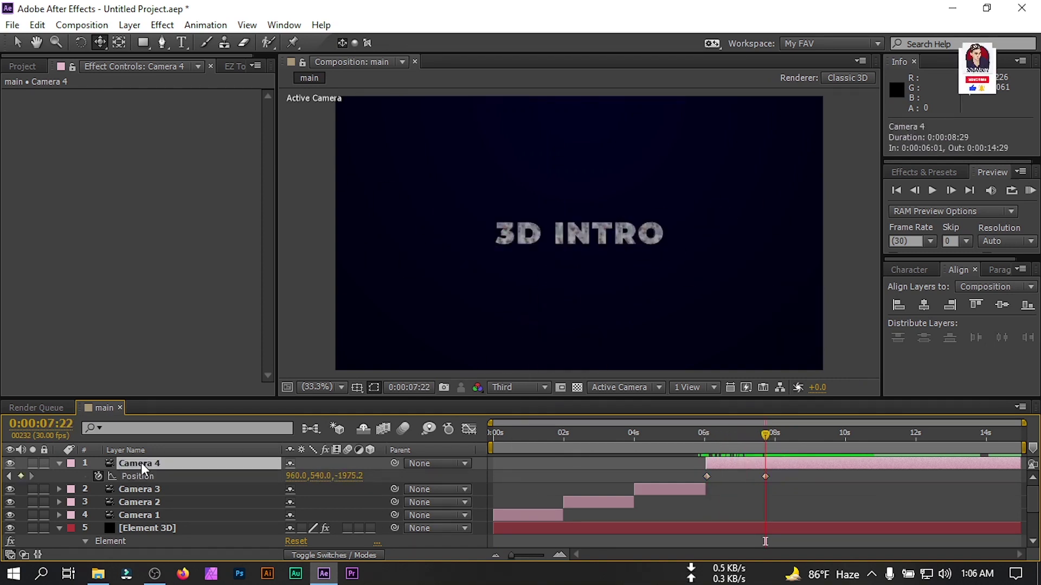
pyautogui.click(765, 477)
pyautogui.press('a')
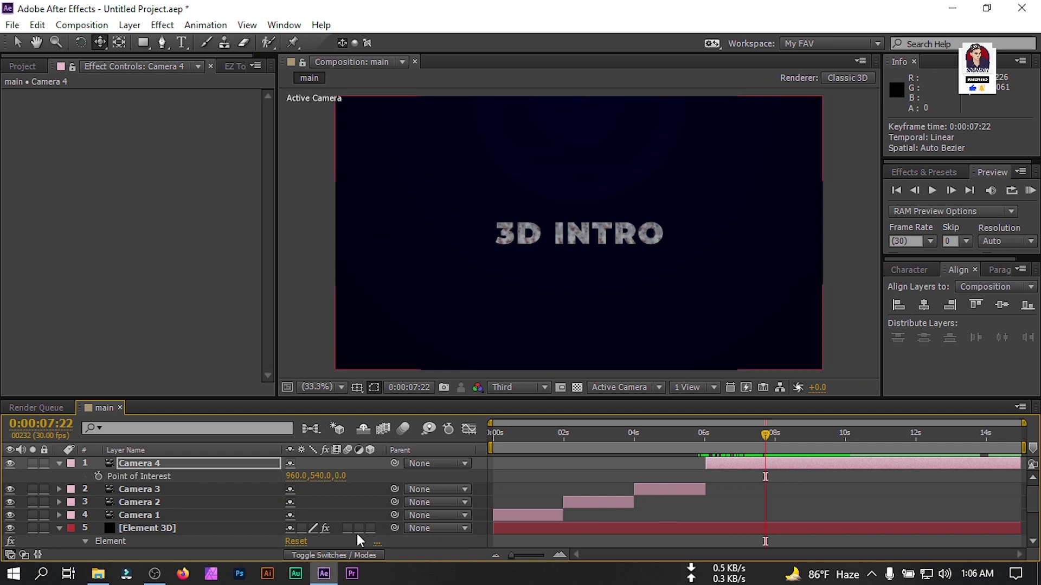
pyautogui.click(97, 477)
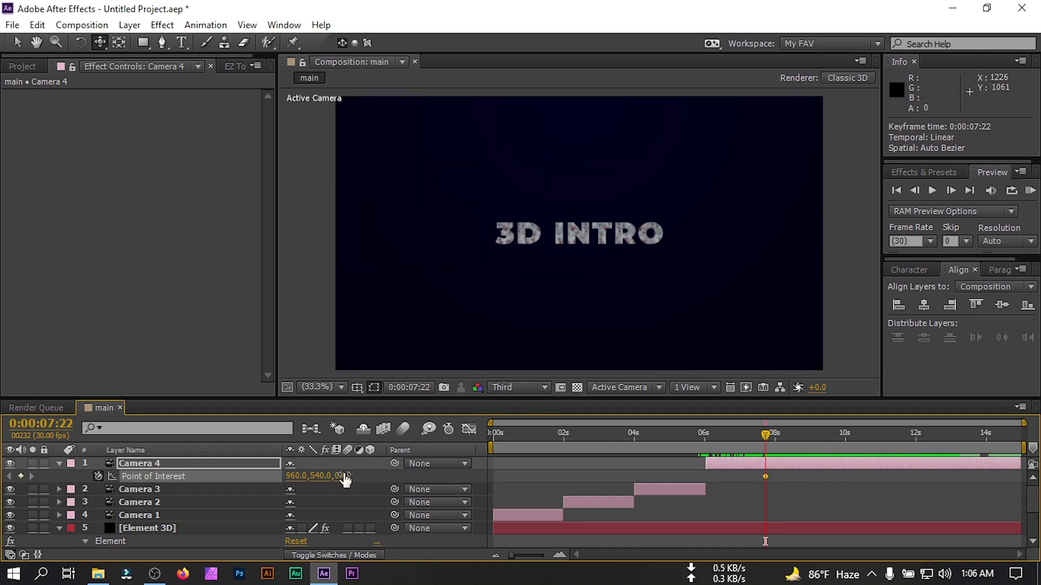
pyautogui.hotkey('ctrl', 'z')
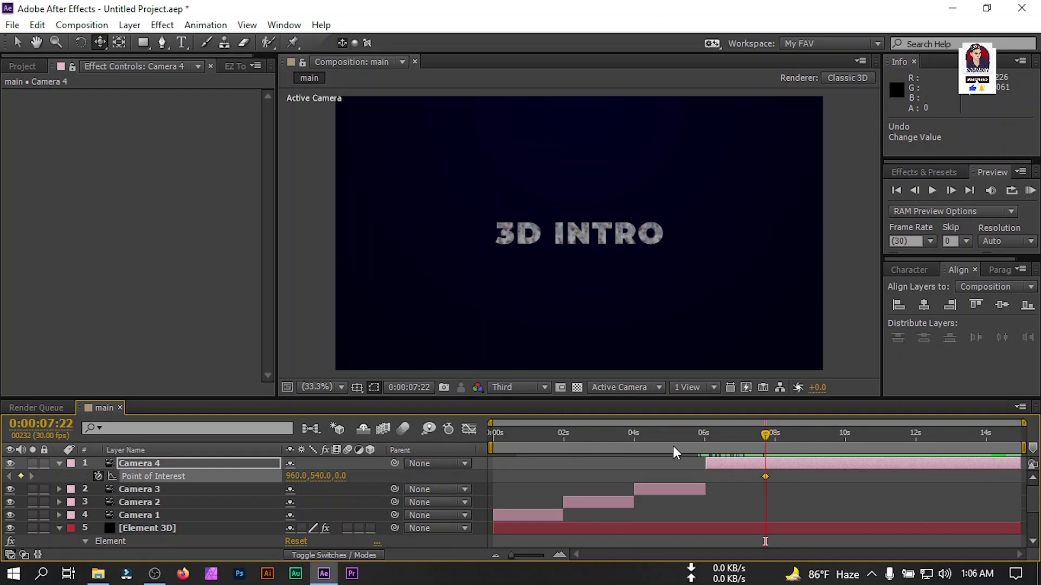
pyautogui.moveTo(764, 435); pyautogui.dragTo(712, 440)
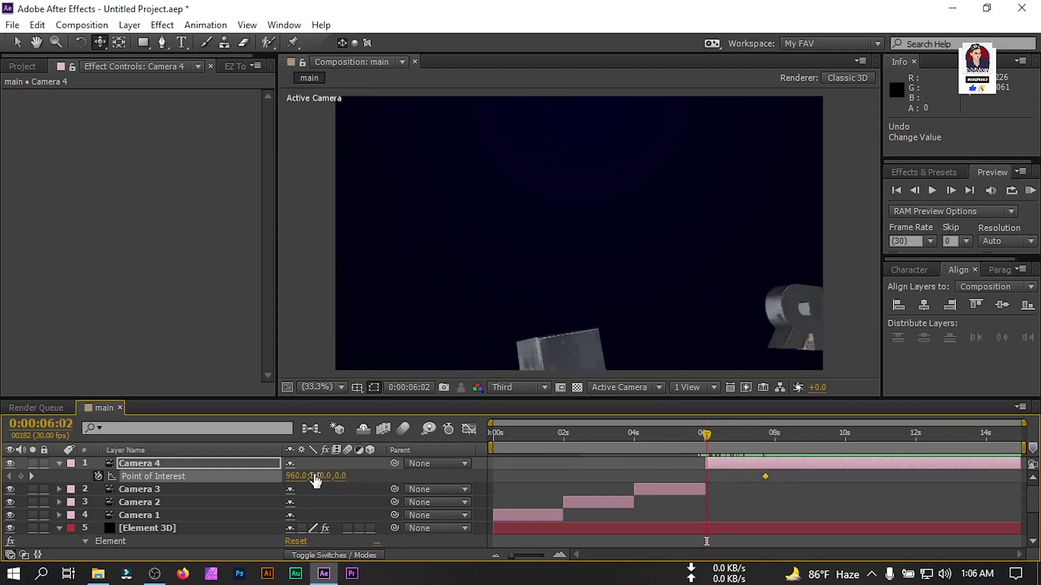
pyautogui.moveTo(300, 471); pyautogui.dragTo(496, 464)
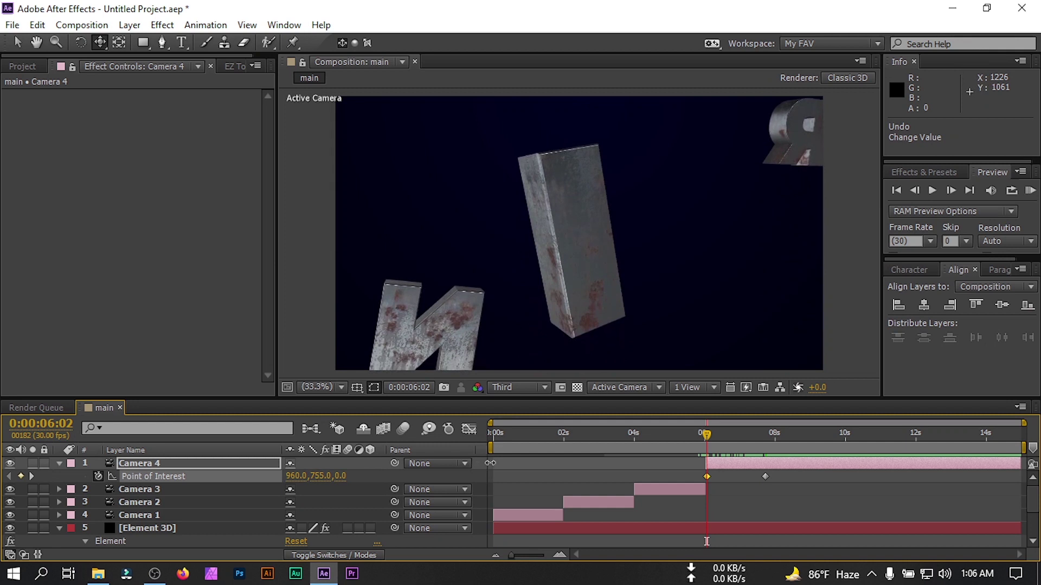
# Step: Reveal Camera 4's animated properties, set its Position at 0:00:06:02 to about 960, 666.7, -170.9 and preview the shot
pyautogui.click(168, 463)
pyautogui.press('u')
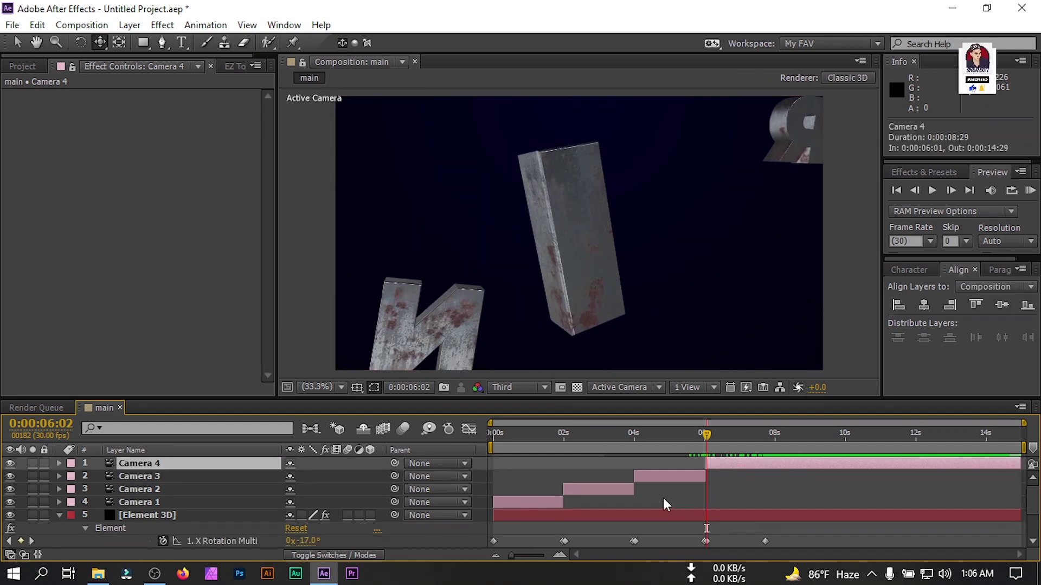
pyautogui.press('u')
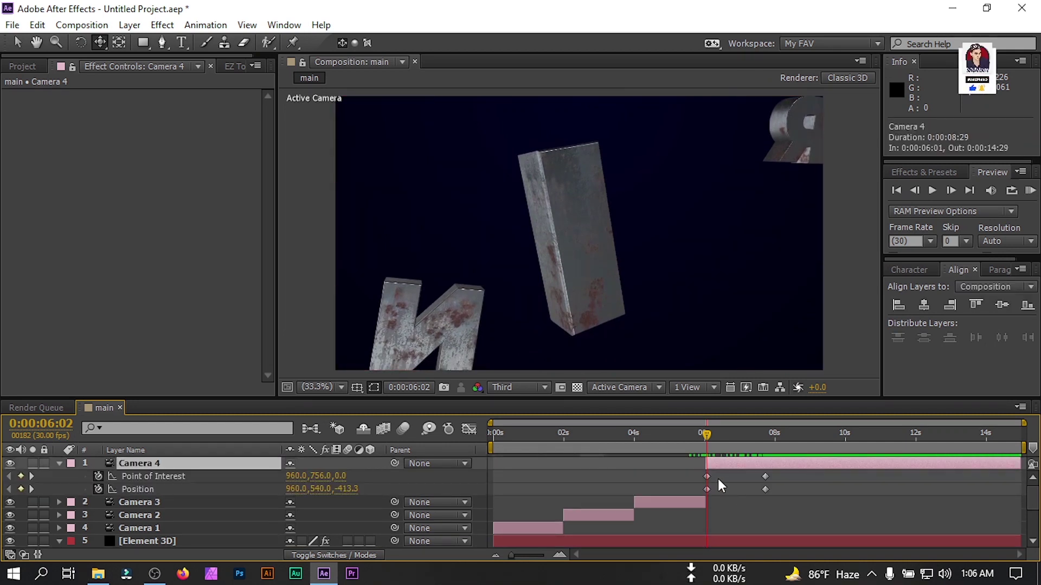
pyautogui.moveTo(721, 479); pyautogui.dragTo(695, 487)
pyautogui.moveTo(100, 42); pyautogui.dragTo(139, 92)
pyautogui.moveTo(558, 228); pyautogui.dragTo(558, 132)
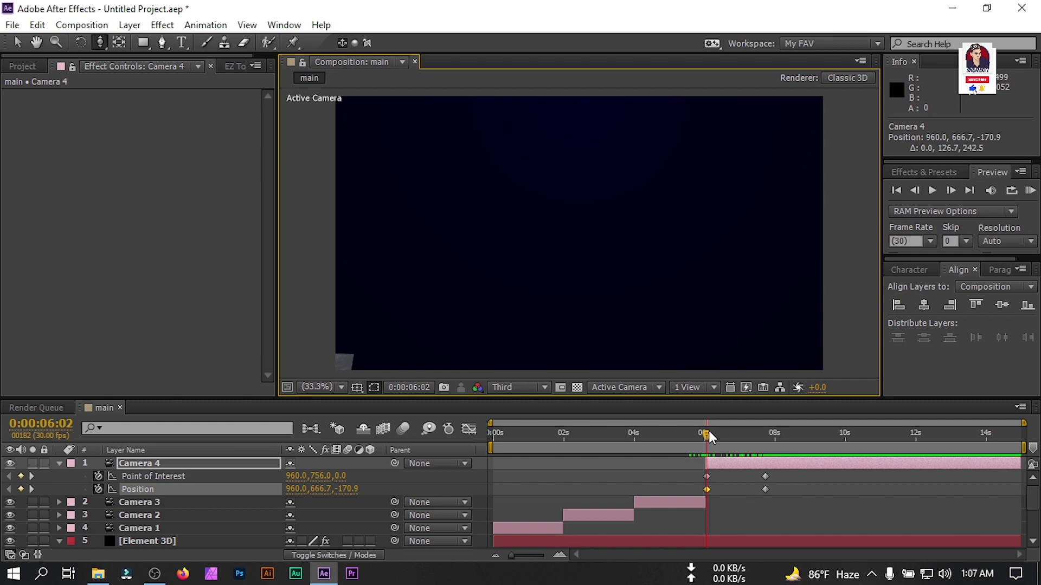
pyautogui.moveTo(721, 434); pyautogui.dragTo(744, 434)
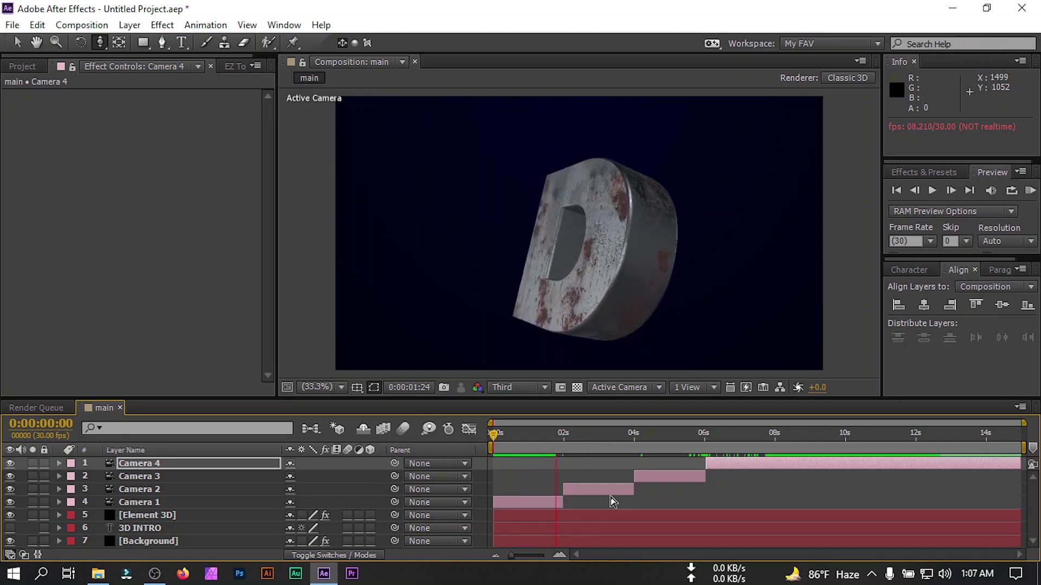
# Step: In Camera 1's options, set Blur Level to 200% and Aperture to 20 pixels, and turn on Depth of Field
pyautogui.click(146, 503)
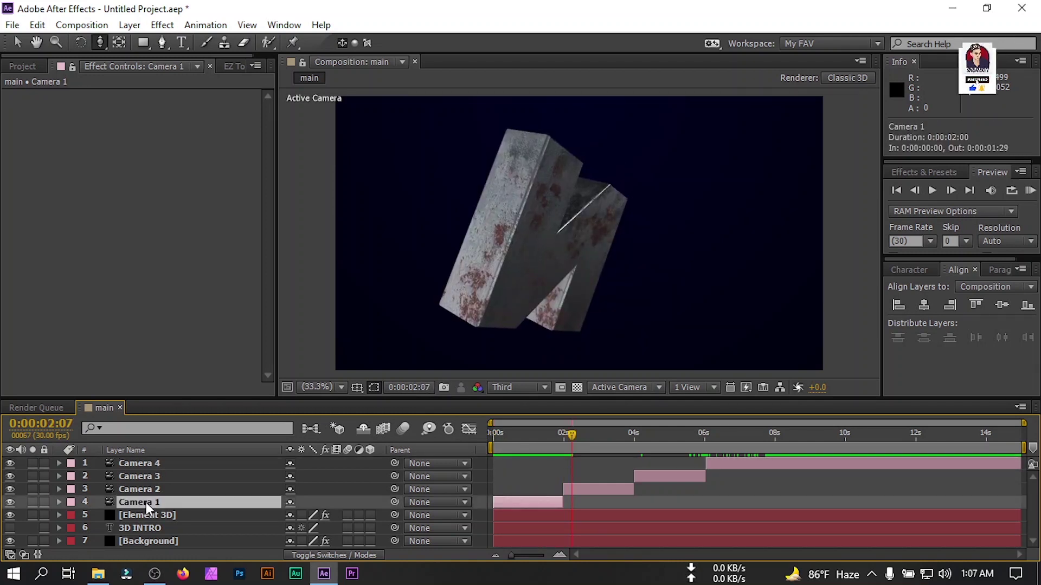
pyautogui.click(59, 502)
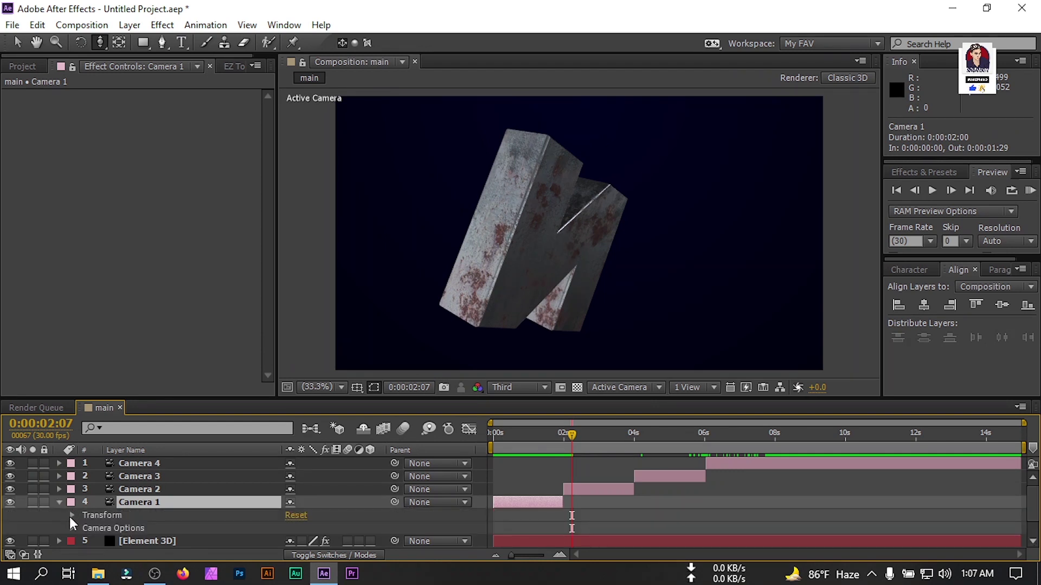
pyautogui.click(72, 529)
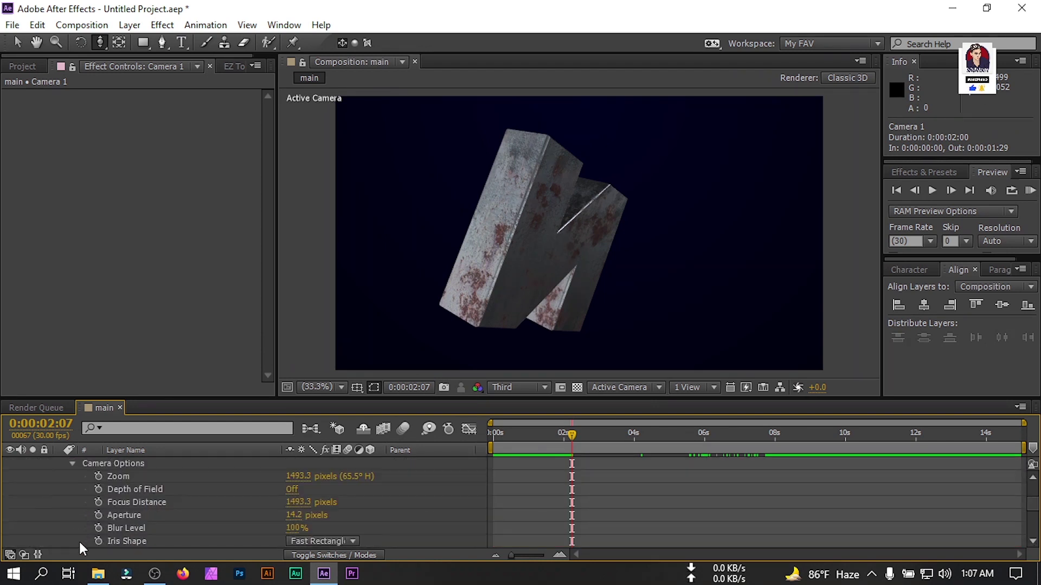
pyautogui.click(297, 528)
pyautogui.write('2')
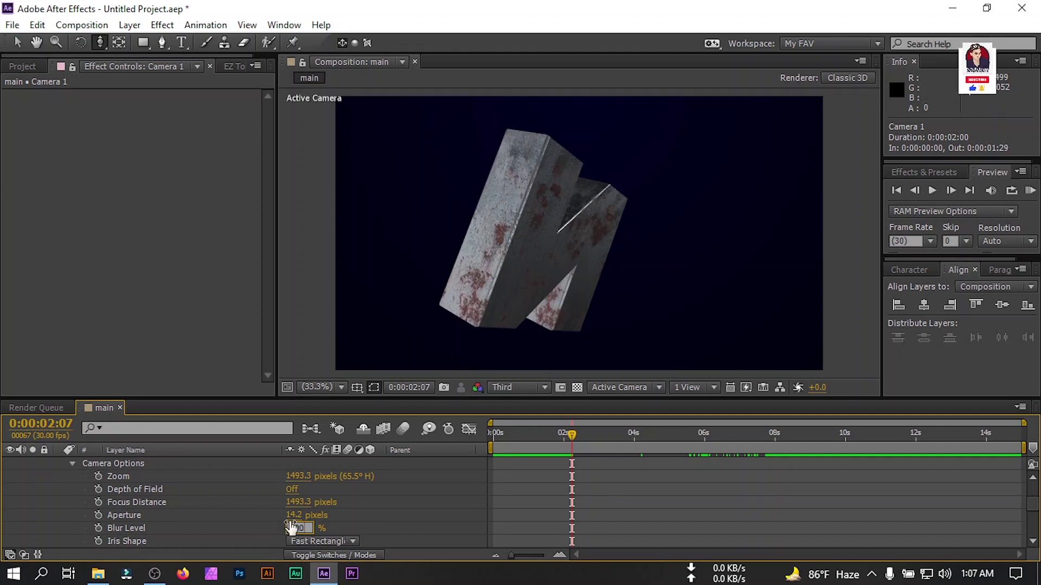
pyautogui.click(295, 515)
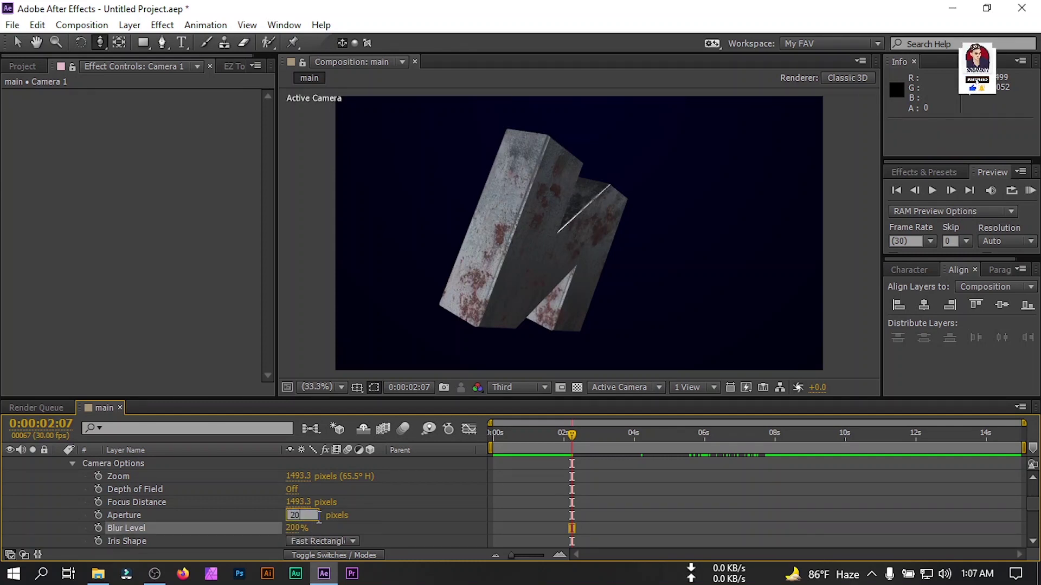
pyautogui.write('20')
pyautogui.click(291, 490)
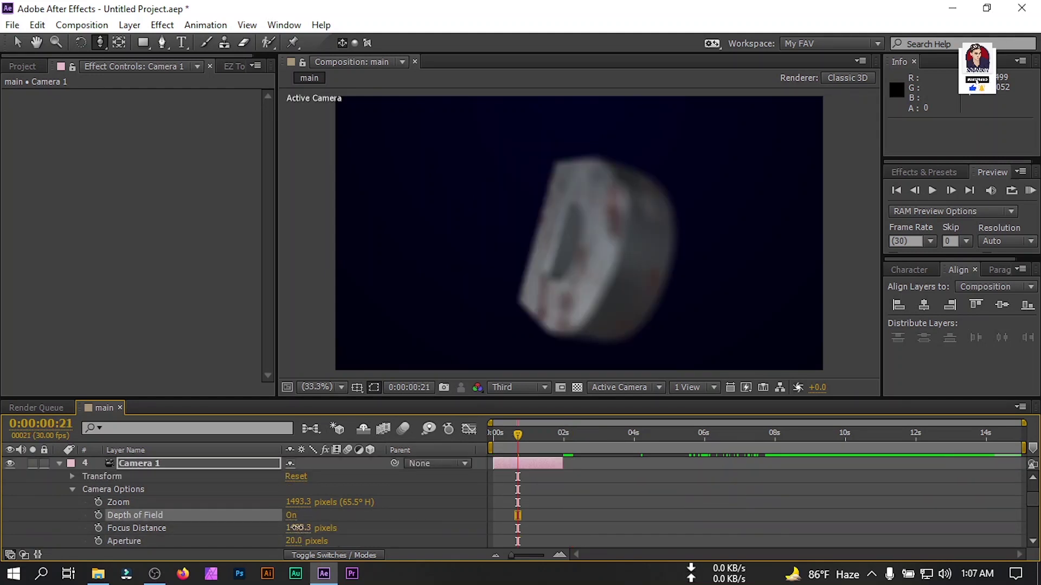
# Step: Set Camera 1's Focus Distance to 210 pixels to bring the close-up letter into focus
pyautogui.click(295, 527)
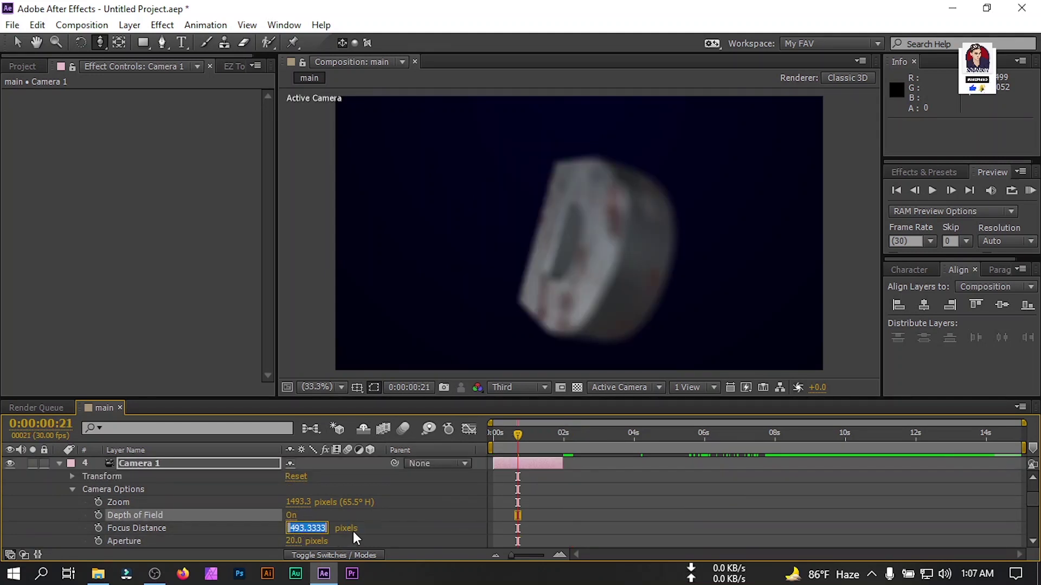
pyautogui.write('2100')
pyautogui.press('Return')
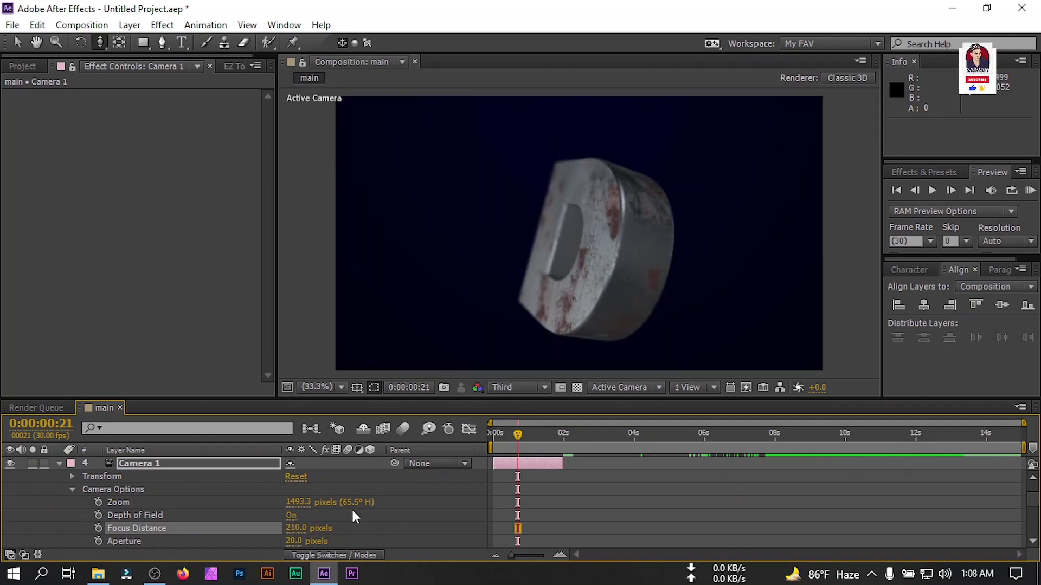
# Step: In Camera 2's options at 0:00:02:13, turn on Depth of Field and set Blur Level to 200% and Aperture to 20 pixels
pyautogui.scroll(2, 573, 486)
pyautogui.click(579, 445)
pyautogui.click(583, 486)
pyautogui.click(71, 516)
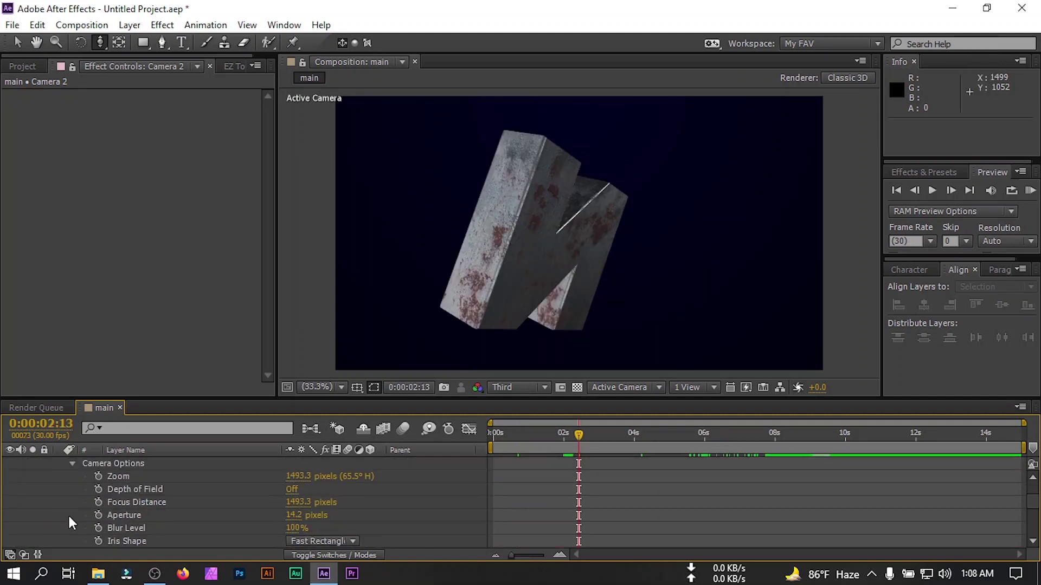
pyautogui.click(292, 490)
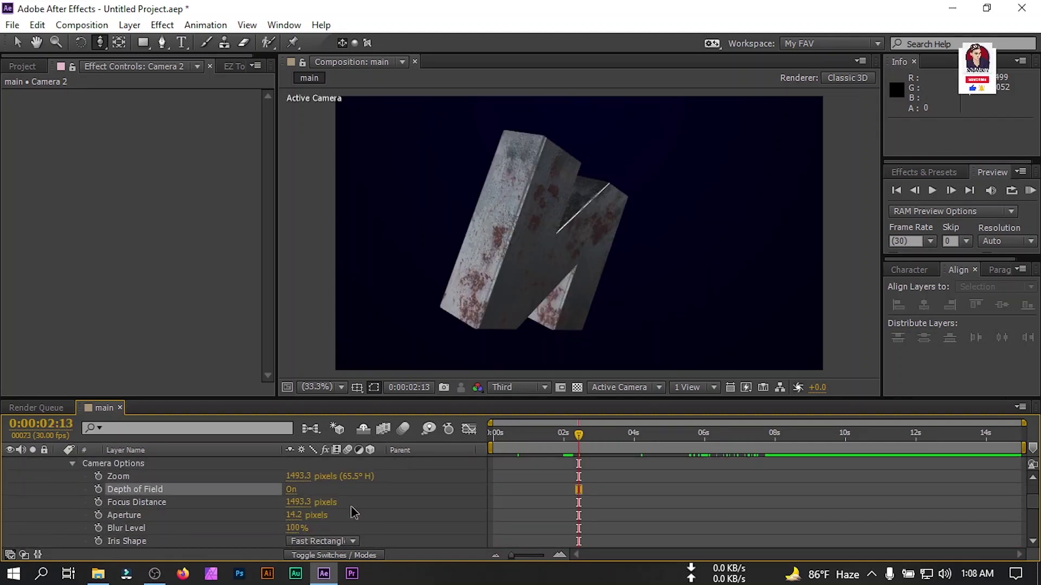
pyautogui.click(292, 529)
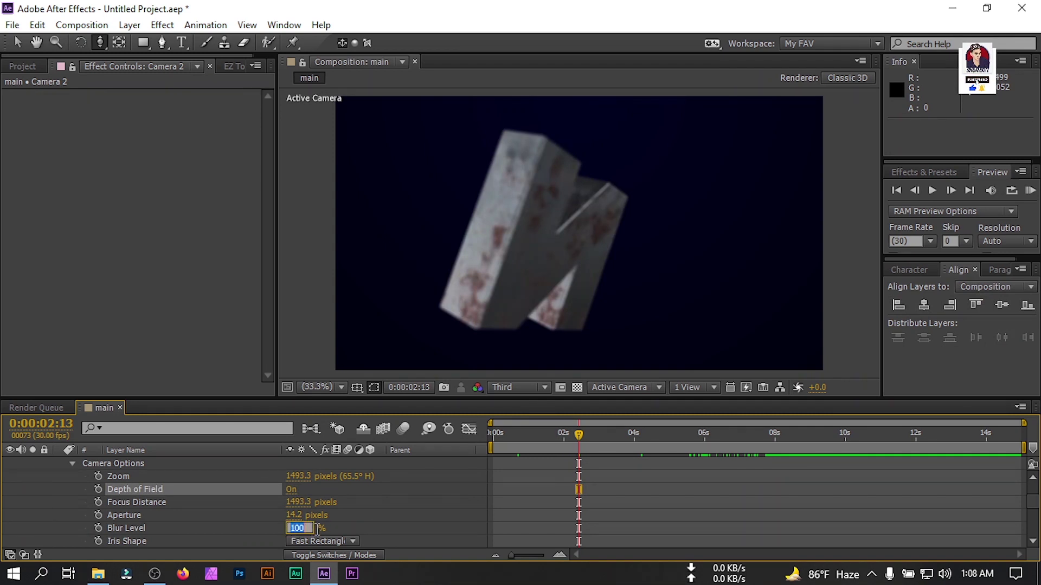
pyautogui.write('200')
pyautogui.press('Return')
pyautogui.click(293, 516)
pyautogui.write('20')
pyautogui.press('Return')
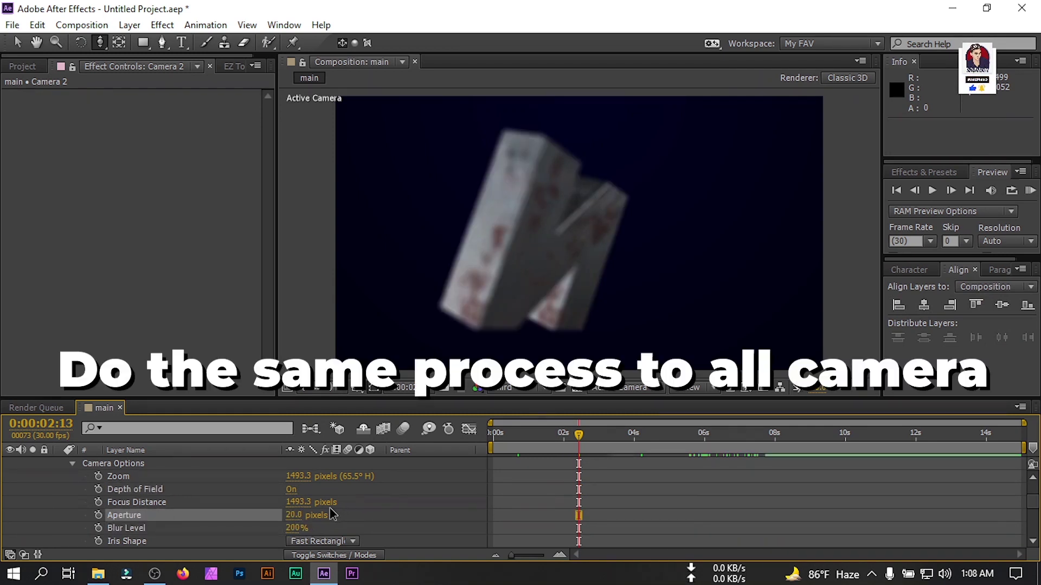
# Step: Try a Focus Distance of 230 pixels on Camera 2, and settle on 210 pixels
pyautogui.click(297, 501)
pyautogui.write('230')
pyautogui.press('Return')
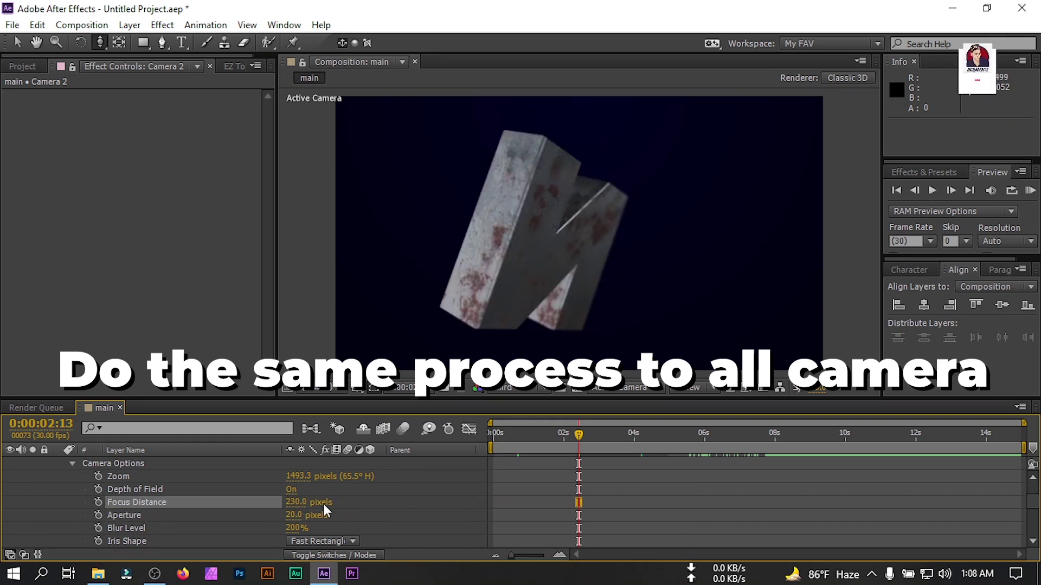
pyautogui.click(298, 502)
pyautogui.write('210')
pyautogui.press('Return')
# Step: In Camera 3's options at 0:00:04:21, set Blur Level to 200% and Aperture to 20 pixels, and turn on Depth of Field
pyautogui.scroll(4, 303, 509)
pyautogui.click(658, 434)
pyautogui.click(59, 490)
pyautogui.click(59, 477)
pyautogui.click(72, 503)
pyautogui.scroll(-1, 296, 530)
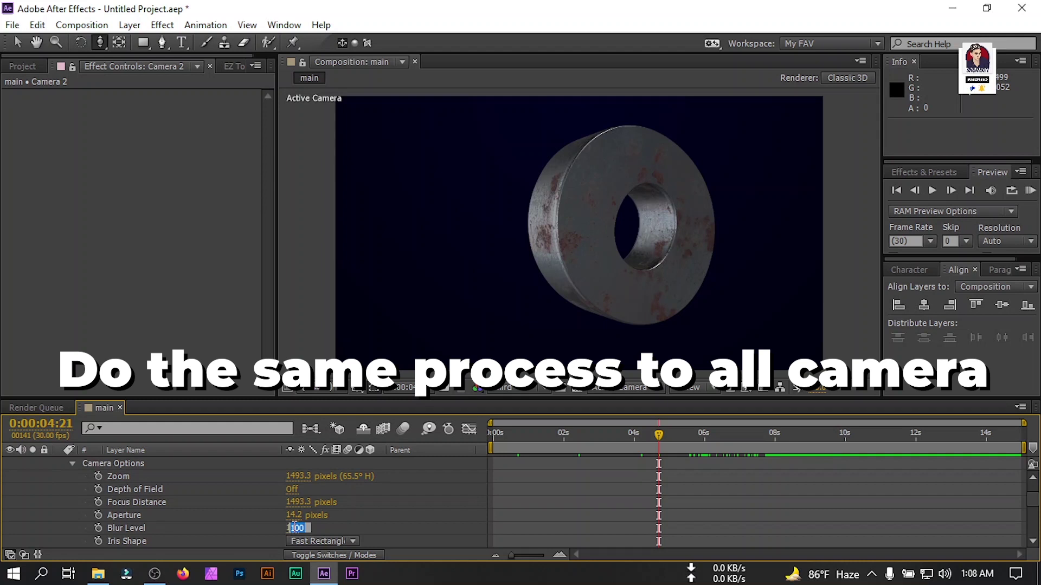
pyautogui.click(291, 489)
# Step: Bring the letter O into focus by trying a Camera 3 Focus Distance of 180 pixels and settling on 190 pixels
pyautogui.click(303, 502)
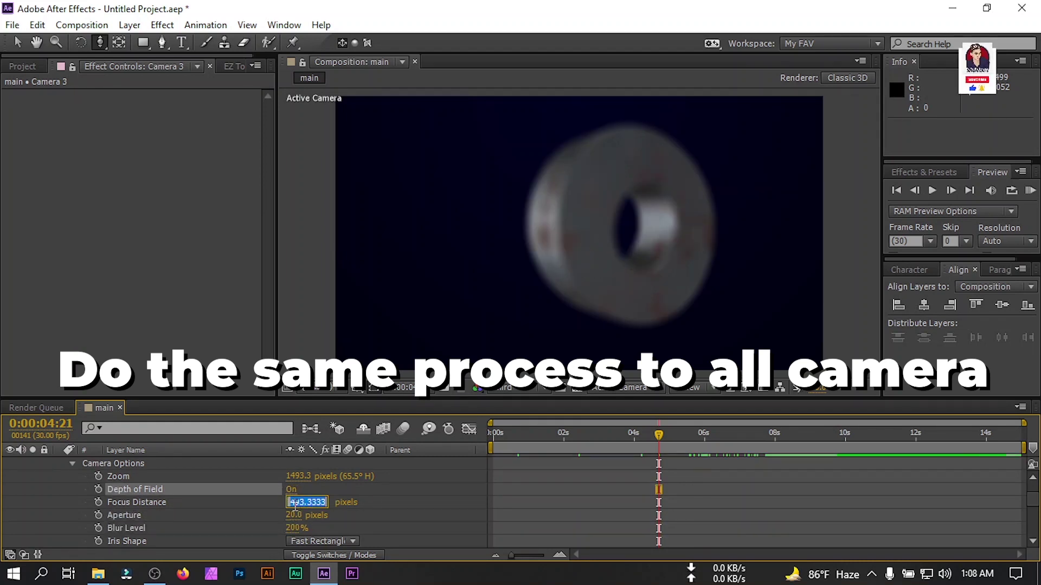
pyautogui.write('180')
pyautogui.press('Return')
pyautogui.click(297, 502)
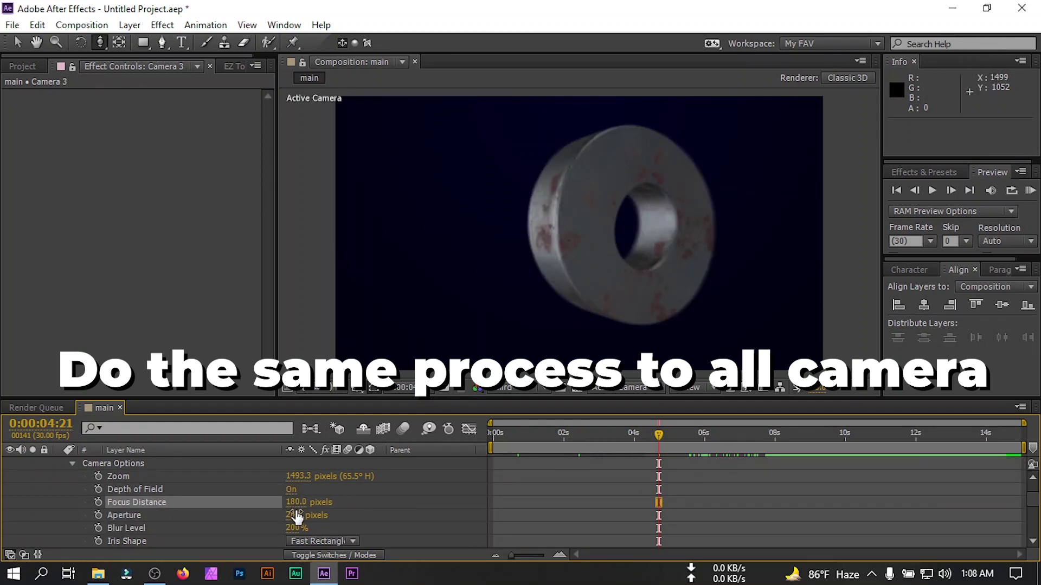
pyautogui.click(291, 501)
pyautogui.write('190')
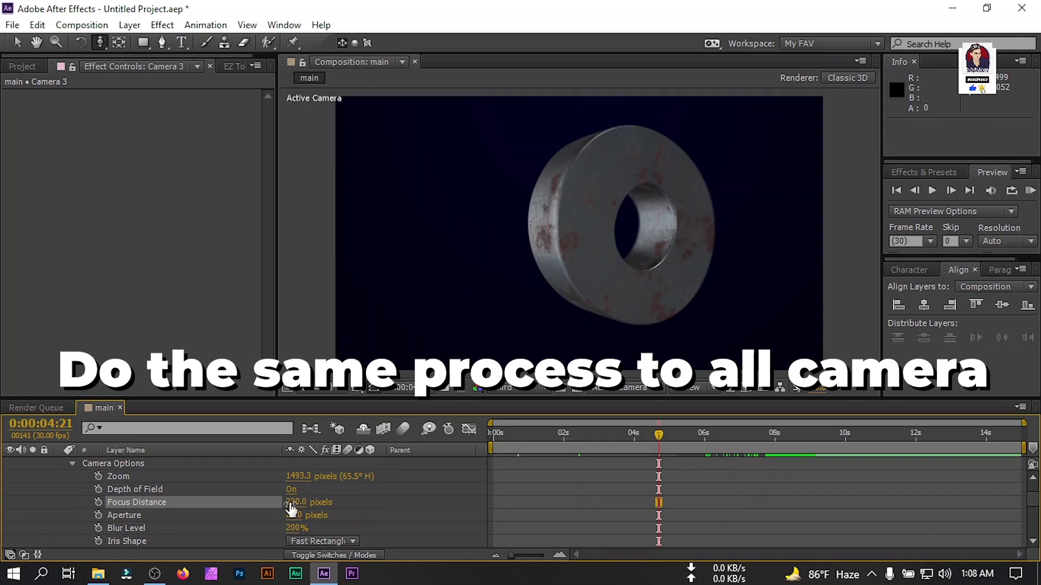
pyautogui.press('Return')
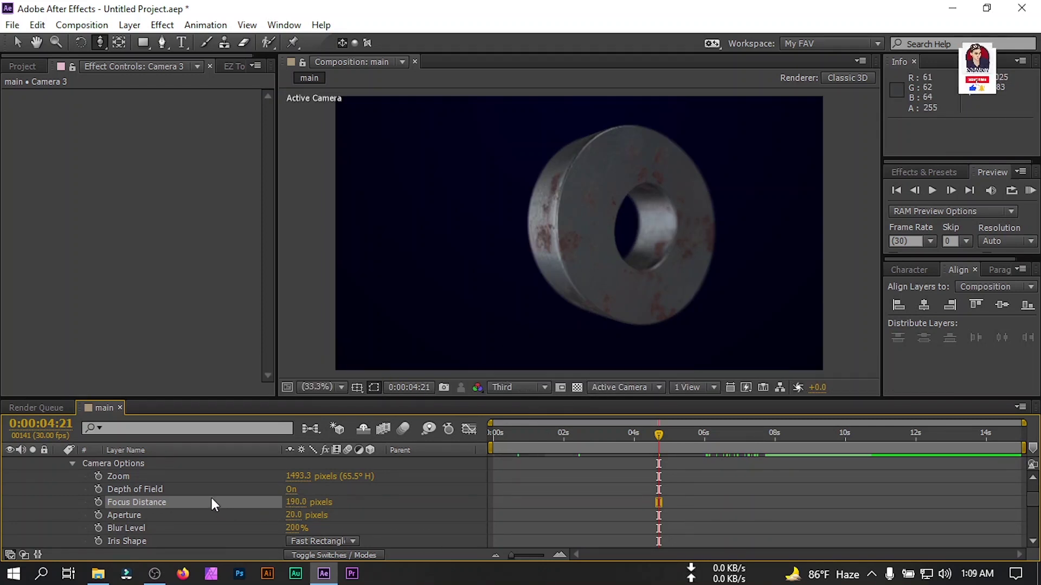
# Step: In Camera 4's options at 0:00:06:09, turn on Depth of Field and set Blur Level to 200% and Aperture to 20 pixels
pyautogui.scroll(2, 163, 496)
pyautogui.click(58, 477)
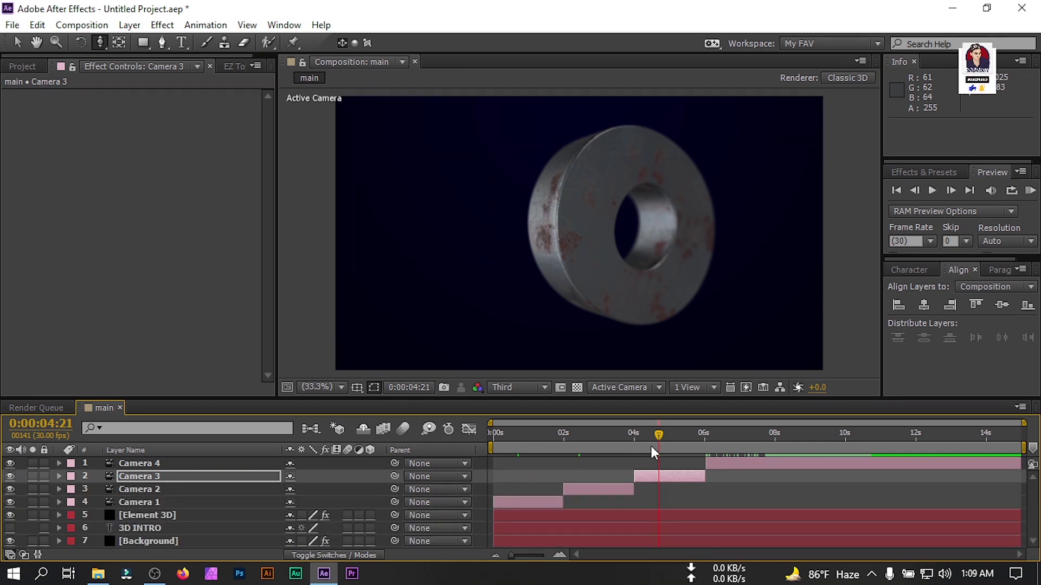
pyautogui.moveTo(657, 433); pyautogui.dragTo(708, 443)
pyautogui.click(163, 464)
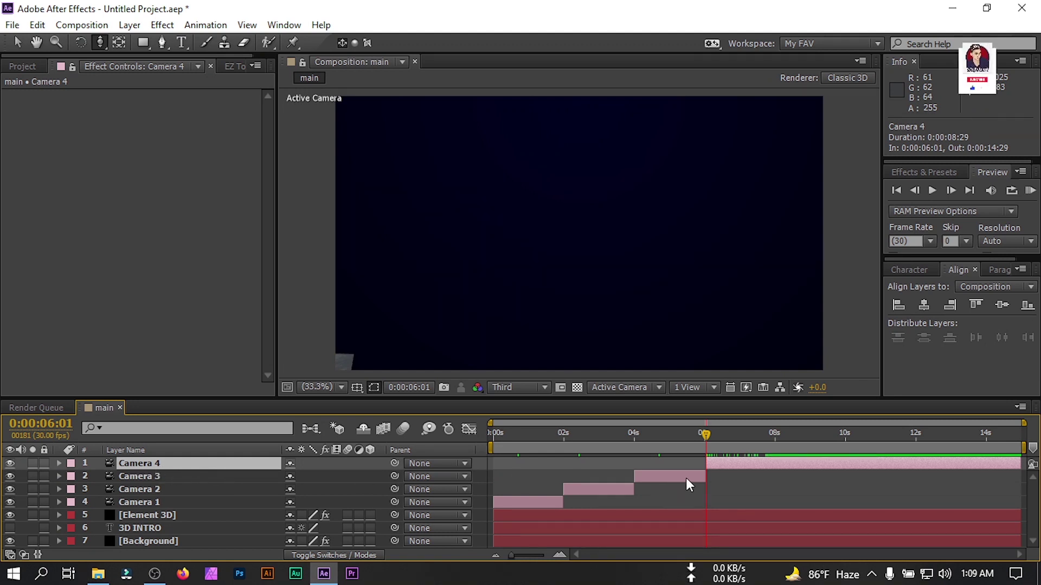
pyautogui.moveTo(704, 434); pyautogui.dragTo(715, 435)
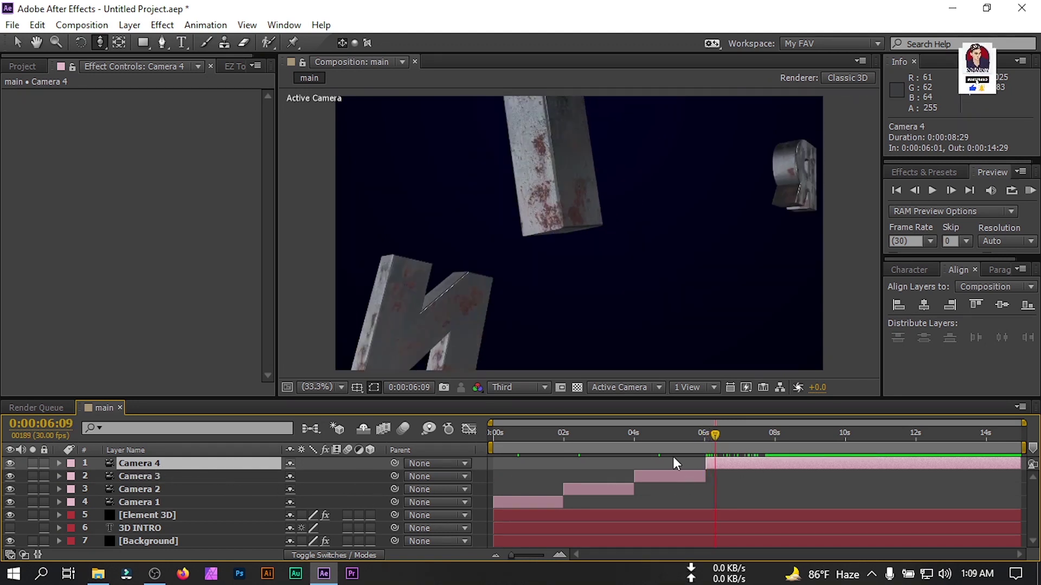
pyautogui.click(58, 464)
pyautogui.click(71, 476)
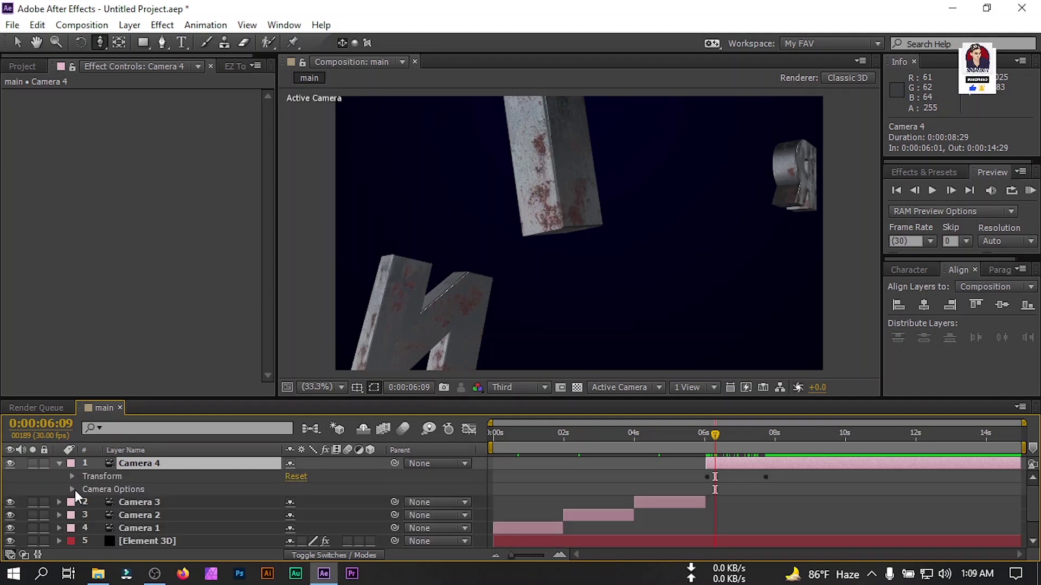
pyautogui.click(72, 489)
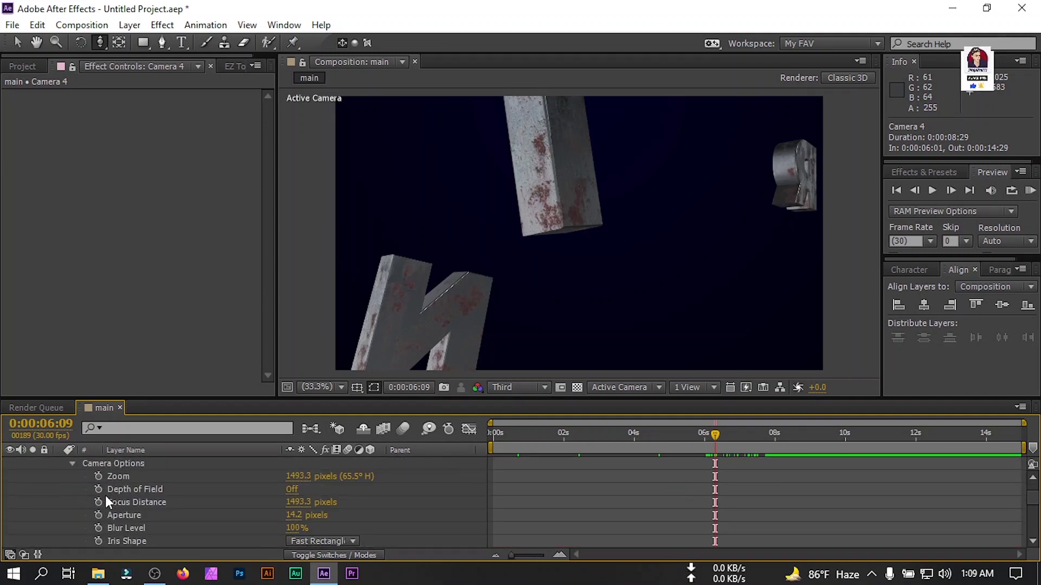
pyautogui.click(292, 489)
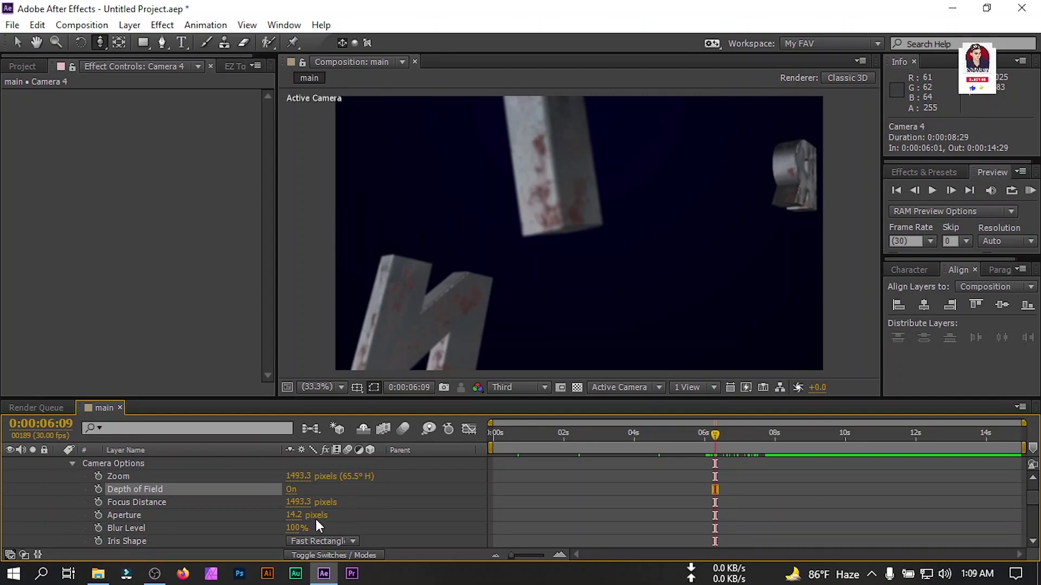
pyautogui.write('200')
pyautogui.press('Return')
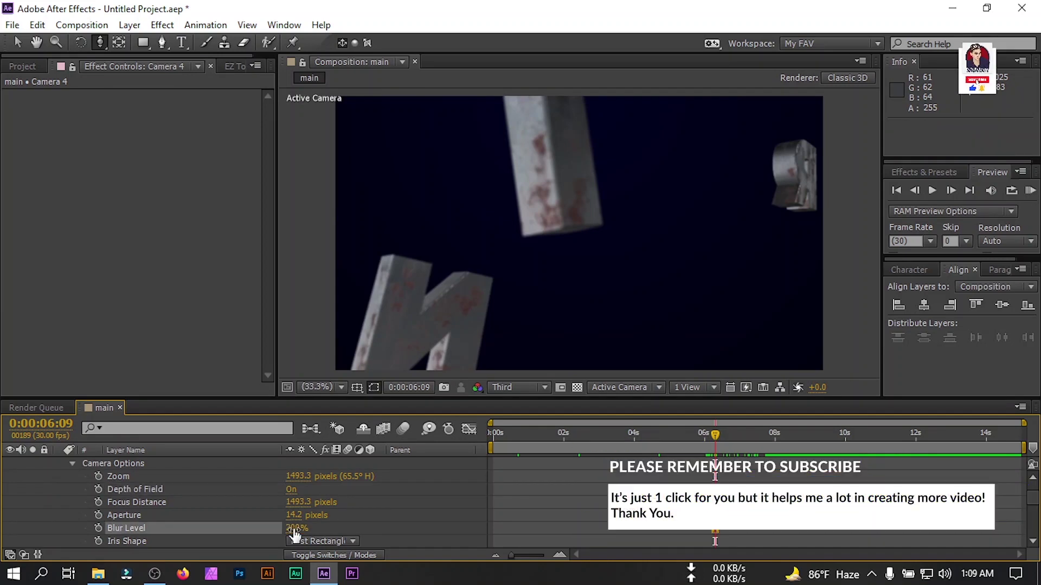
pyautogui.click(302, 515)
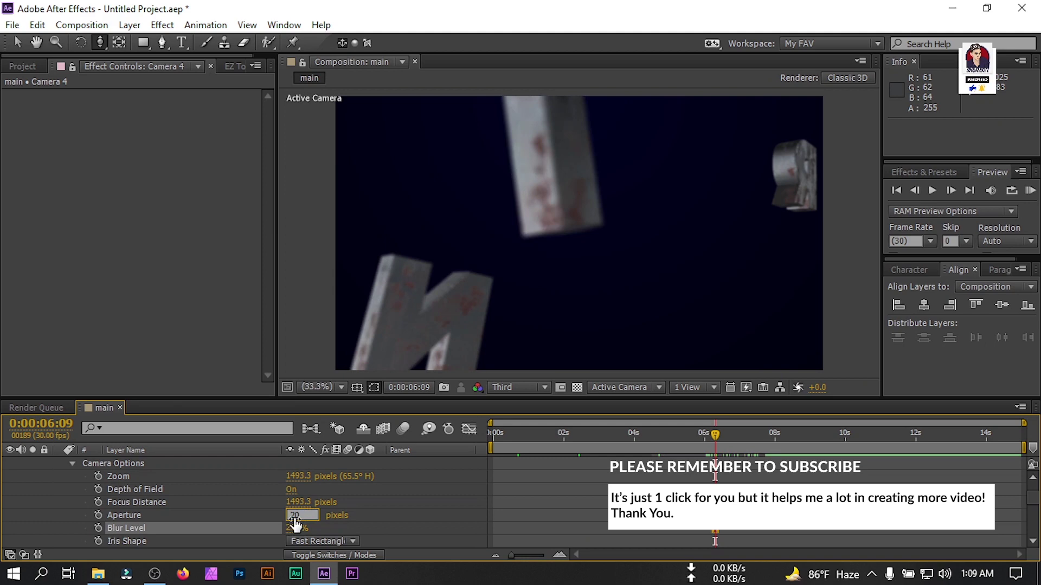
pyautogui.press('Return')
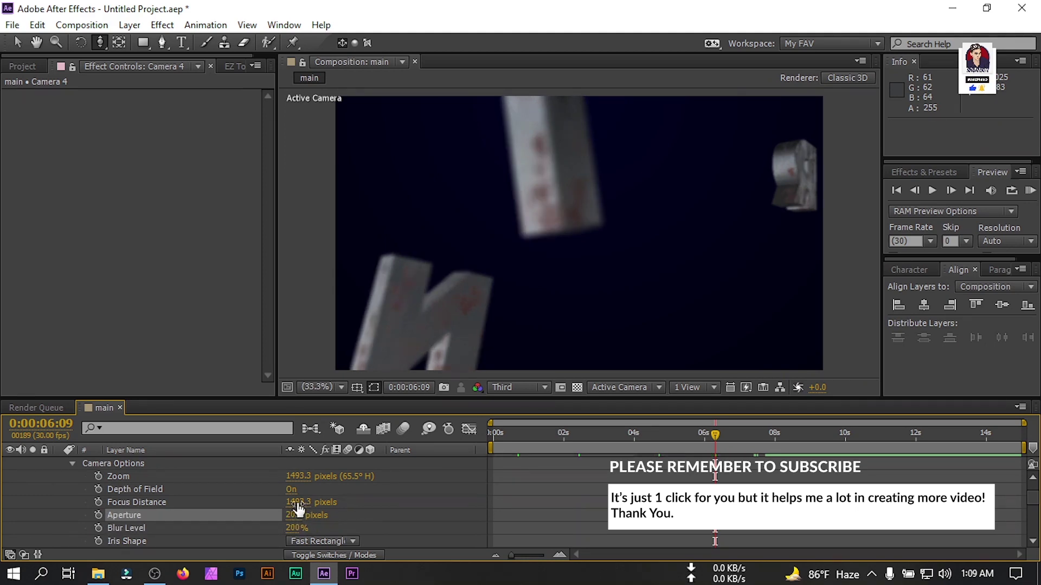
# Step: Set Camera 4's Focus Distance to 230 pixels
pyautogui.click(297, 503)
pyautogui.write('23')
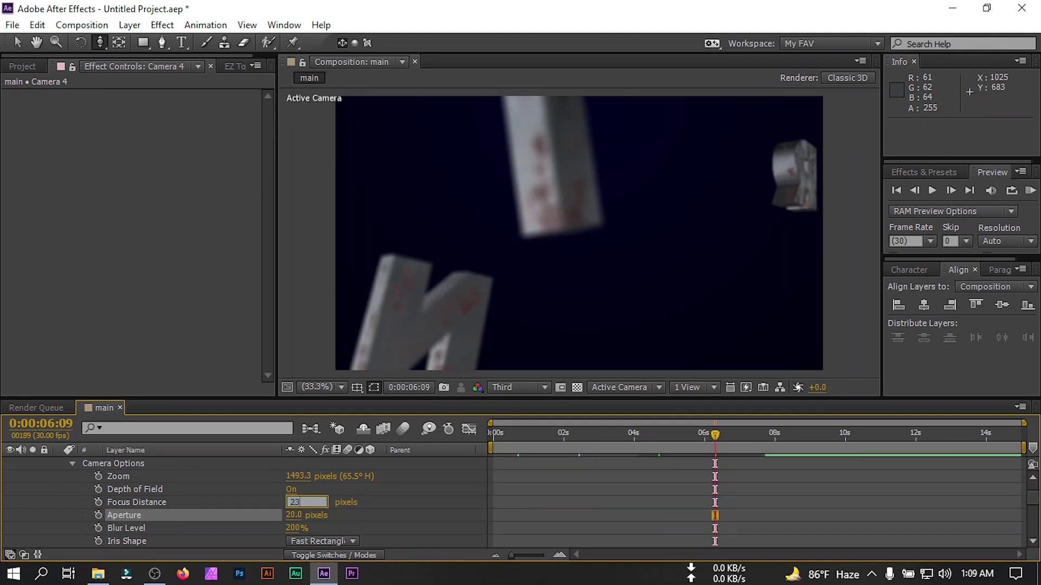
pyautogui.write('0')
pyautogui.press('Return')
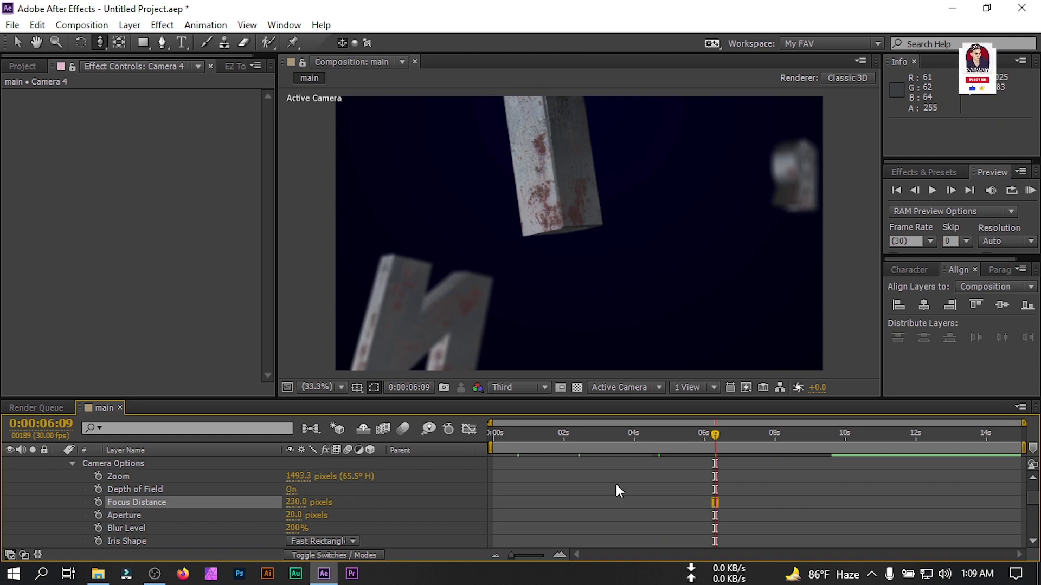
# Step: Keyframe Camera 4's Depth of Field on at 0:00:06:01 and off at 0:00:07:13, and scrub through the shot
pyautogui.click(100, 489)
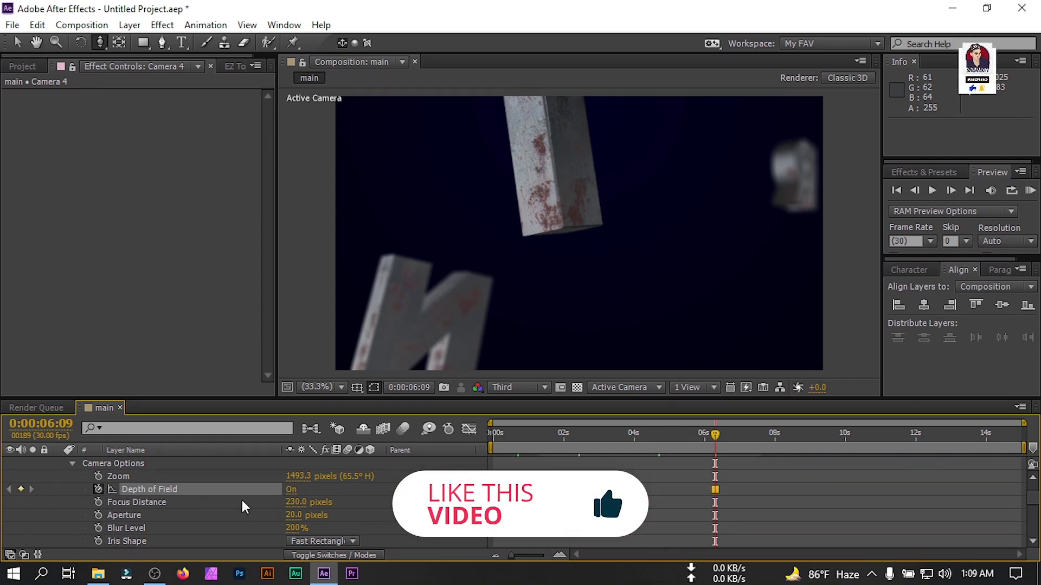
pyautogui.moveTo(711, 440); pyautogui.dragTo(703, 436)
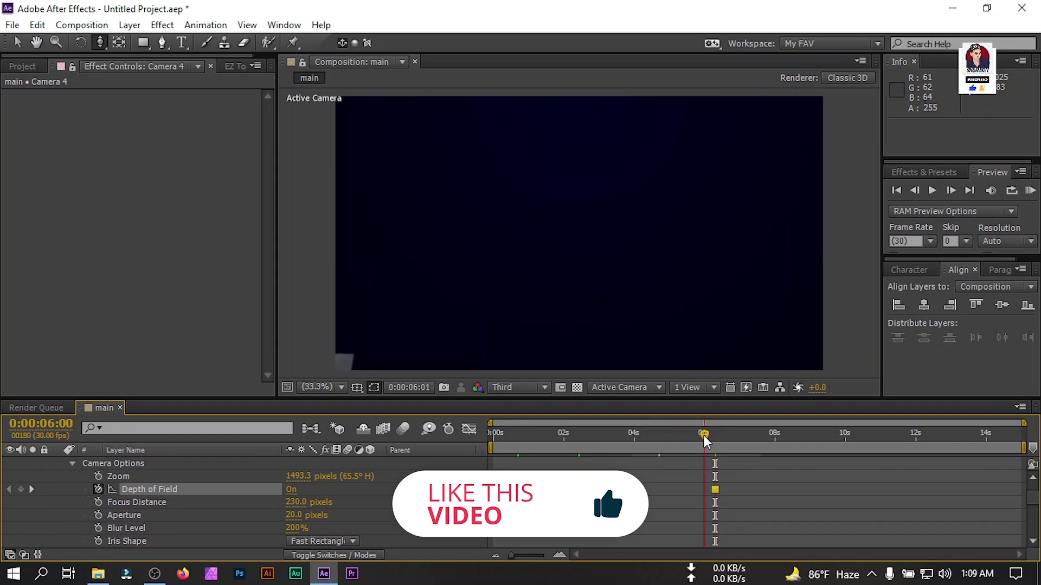
pyautogui.click(705, 436)
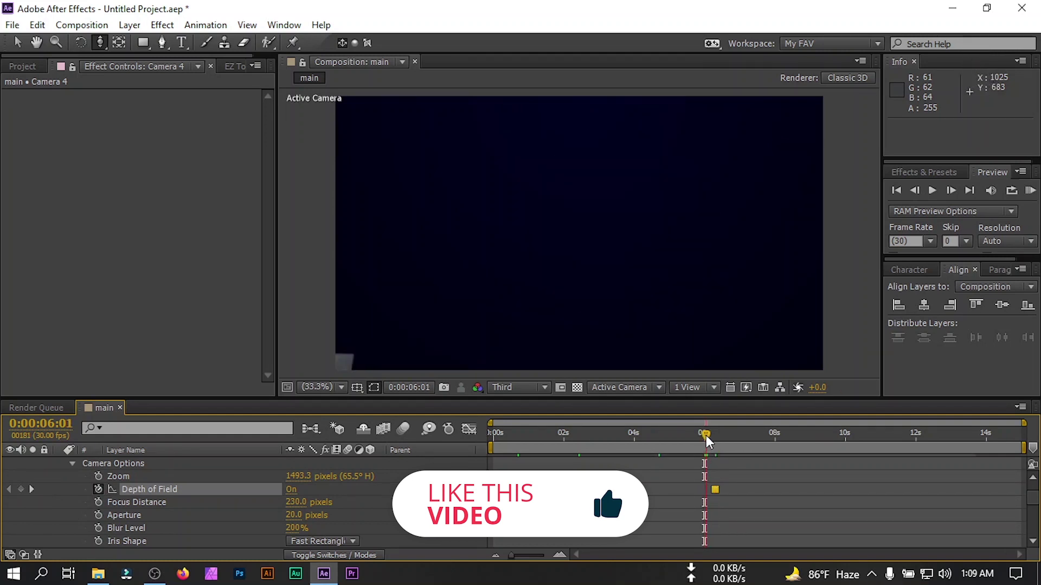
pyautogui.moveTo(714, 490); pyautogui.dragTo(710, 488)
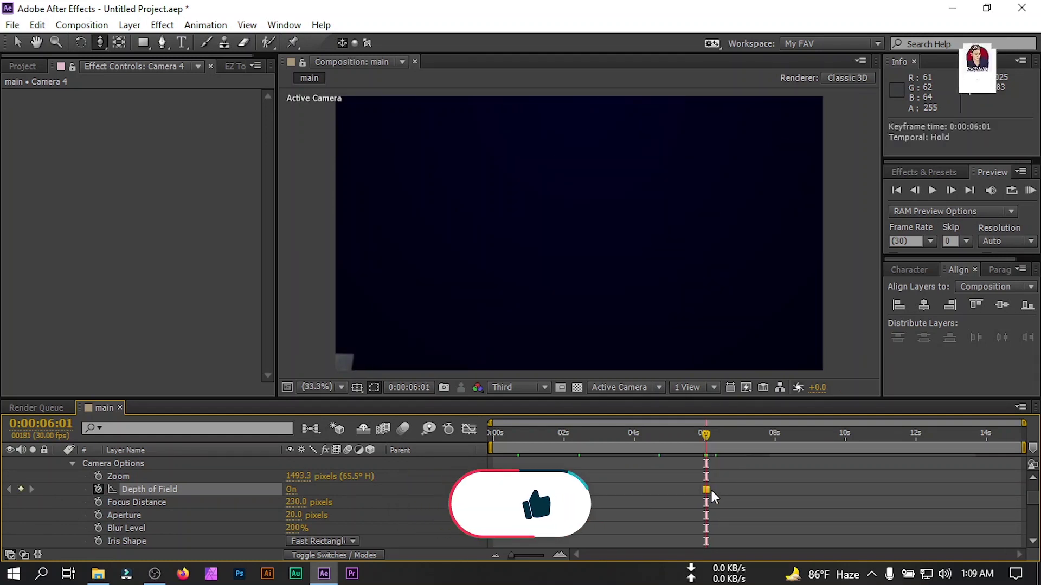
pyautogui.click(708, 436)
pyautogui.scroll(1, 754, 449)
pyautogui.click(754, 448)
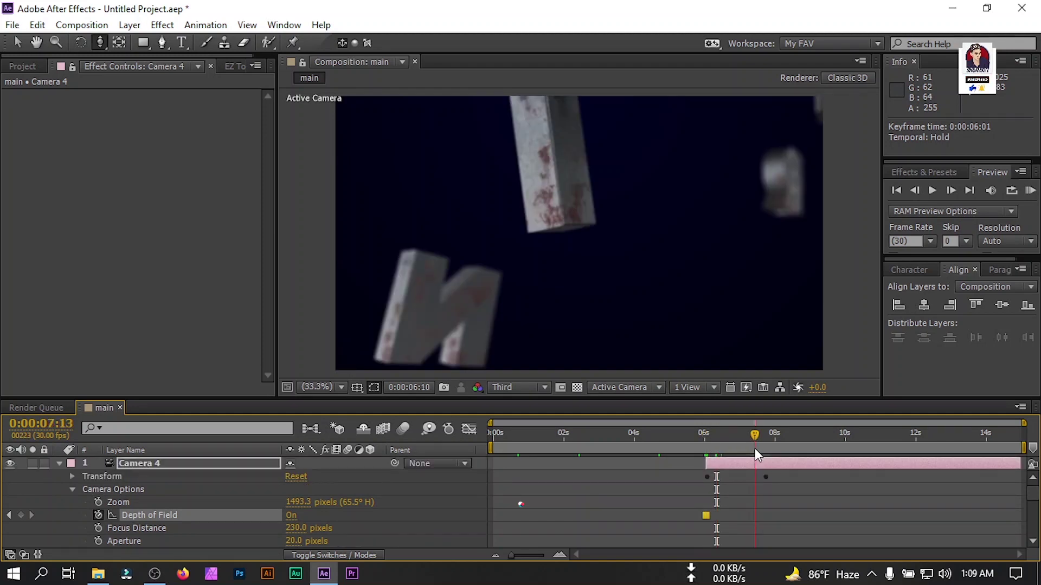
pyautogui.click(292, 515)
pyautogui.moveTo(748, 440); pyautogui.dragTo(726, 439)
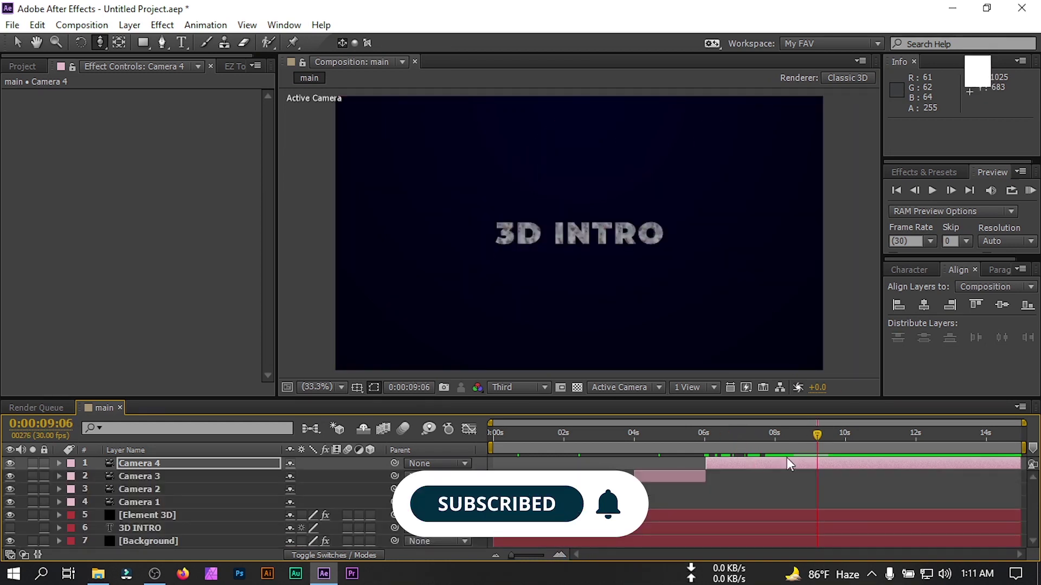
# Step: End the work area at 0:00:09:07 and trim the composition to it
pyautogui.moveTo(1023, 447); pyautogui.dragTo(820, 446)
pyautogui.rightClick(807, 448)
pyautogui.click(837, 493)
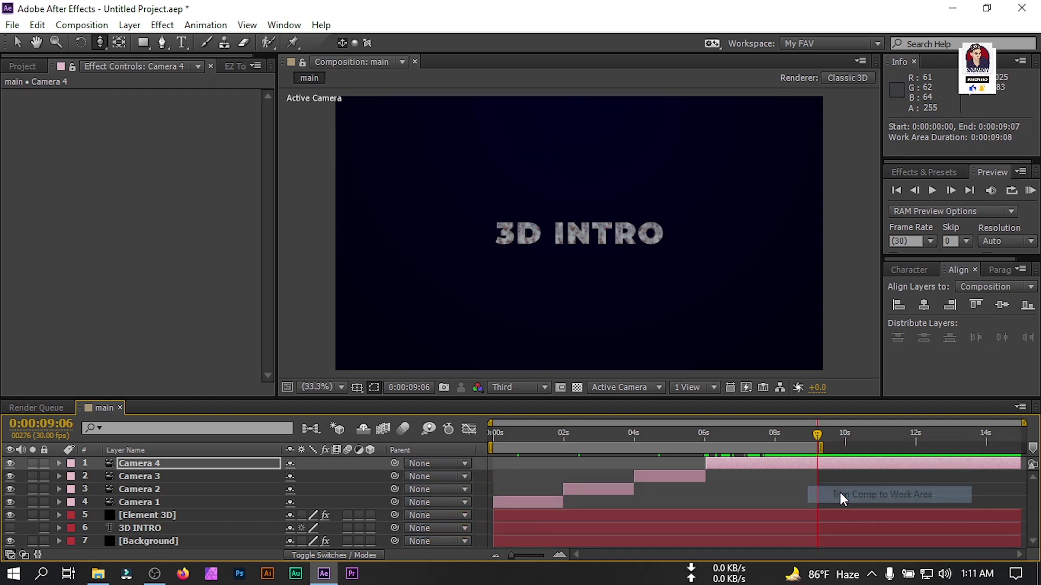
# Step: Mark all four camera layers as shy and hide the shy layers in the timeline
pyautogui.keyDown('shift'); pyautogui.click(145, 501); pyautogui.keyUp('shift')
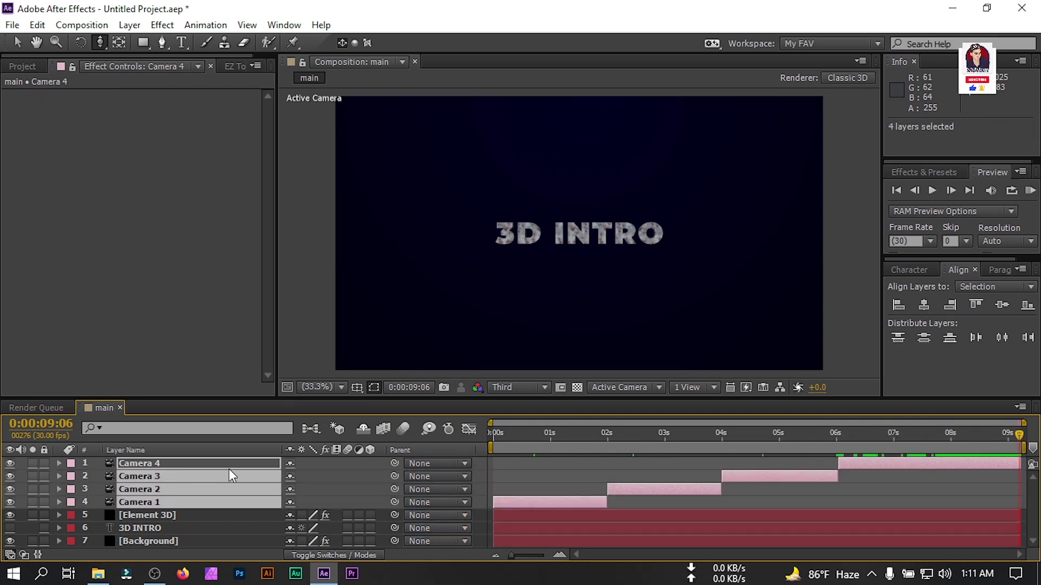
pyautogui.click(290, 464)
pyautogui.click(361, 429)
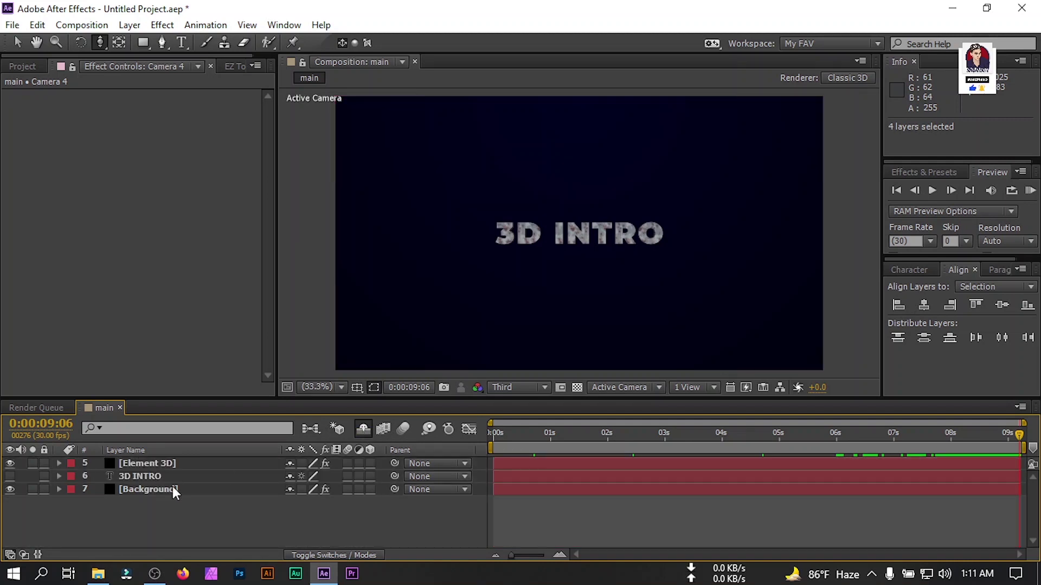
pyautogui.click(168, 522)
# Step: At 0:00:01:06, create a black (000000) solid layer named Flare
pyautogui.click(562, 433)
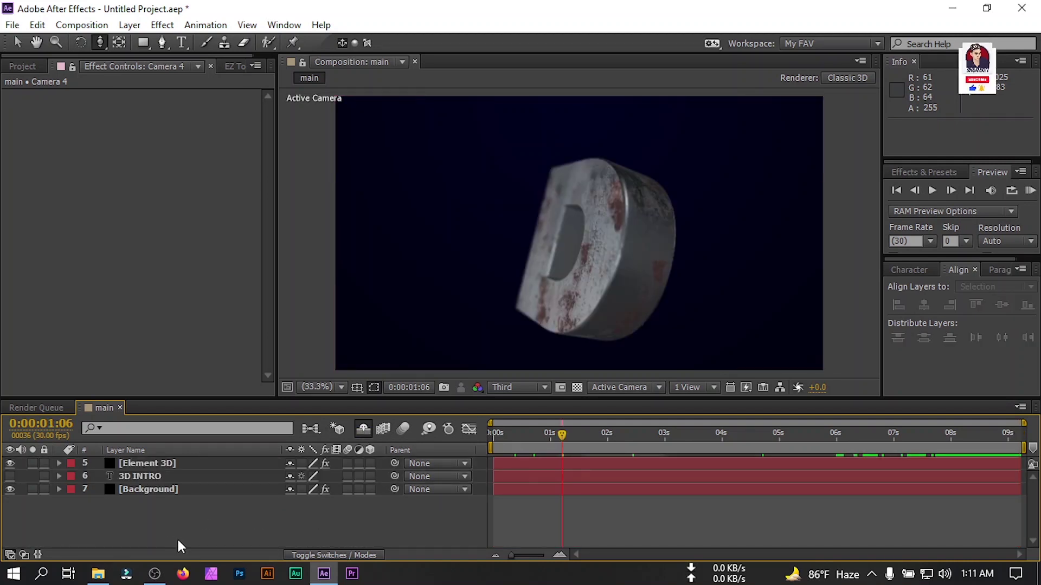
pyautogui.rightClick(157, 529)
pyautogui.moveTo(323, 369)
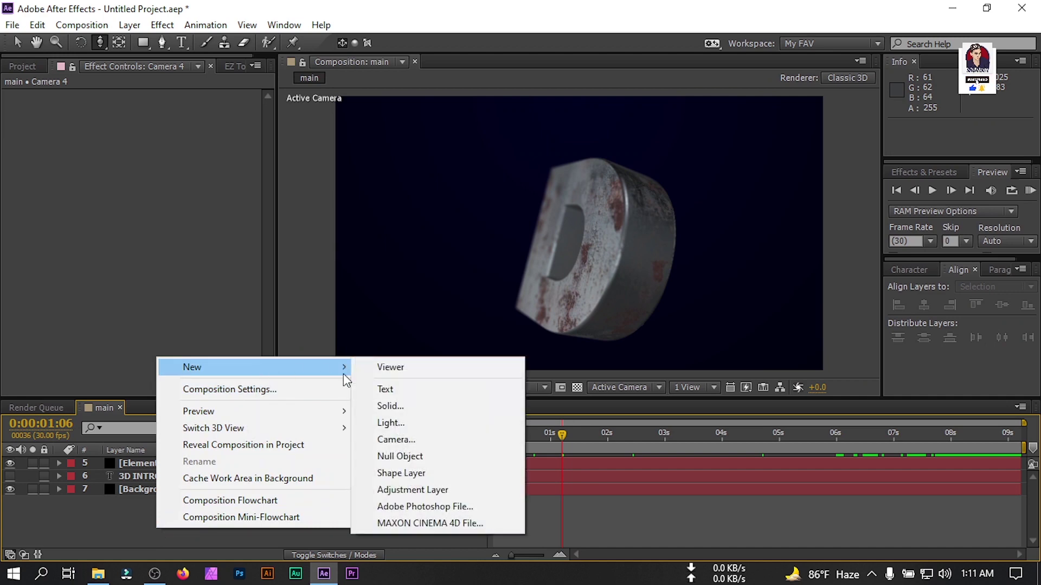
pyautogui.click(389, 406)
pyautogui.write('Flare')
pyautogui.click(304, 391)
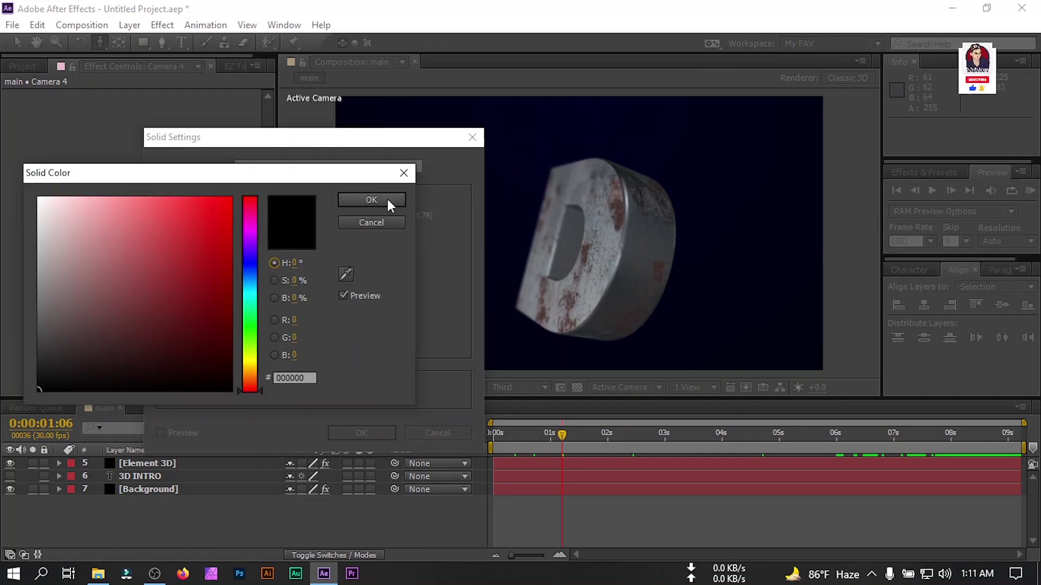
pyautogui.click(392, 202)
pyautogui.click(358, 433)
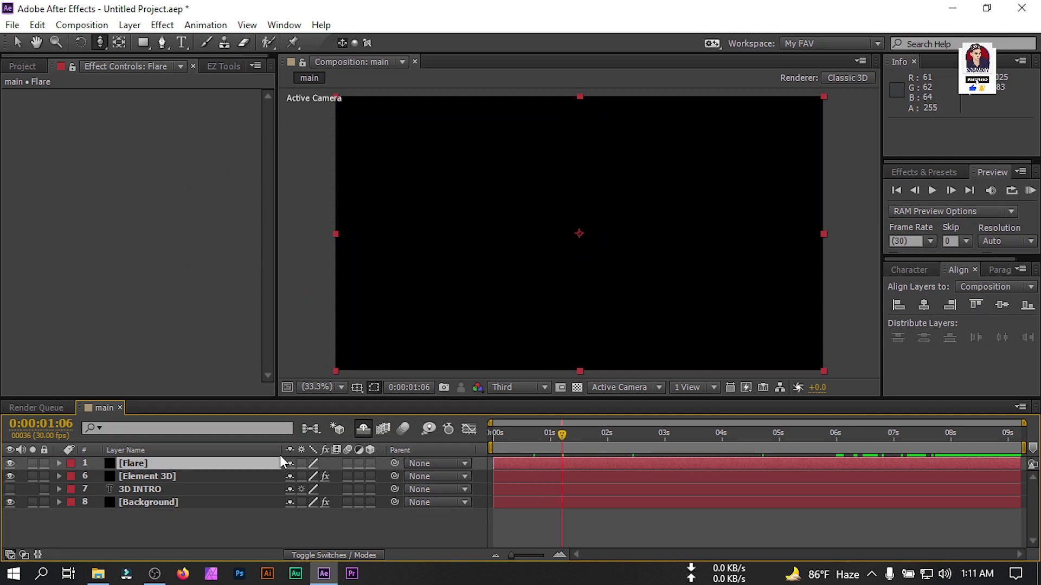
# Step: Apply the Optical Flares effect to the Flare layer
pyautogui.hotkey('ctrl', 'space')
pyautogui.write('opt')
pyautogui.click(204, 431)
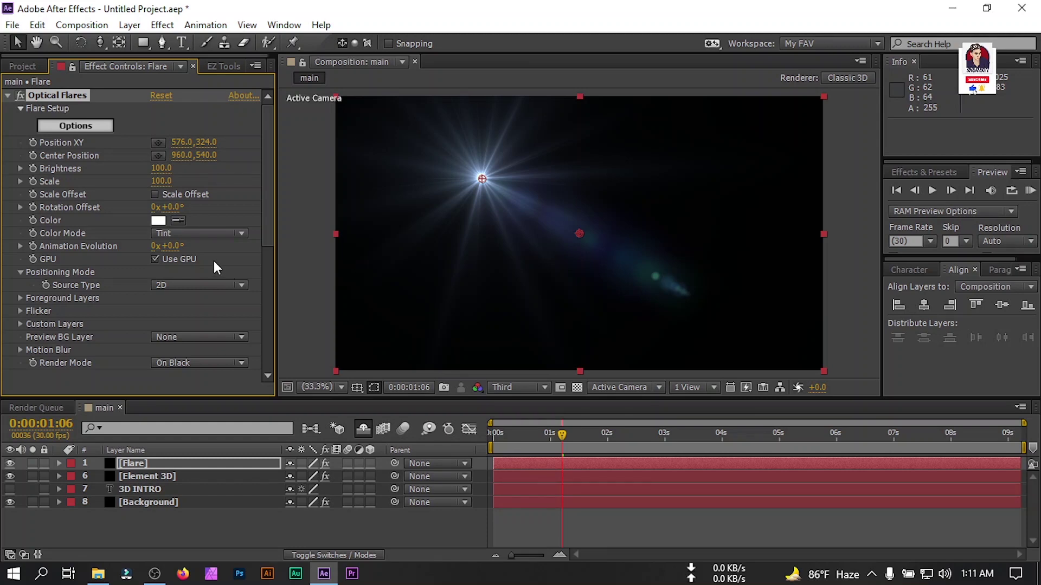
# Step: Replace the Flare layer's default flare with only the Lens Orbs object and set its render mode to On Transparent
pyautogui.click(76, 125)
pyautogui.click(506, 59)
pyautogui.click(476, 321)
pyautogui.scroll(-5, 767, 510)
pyautogui.click(772, 509)
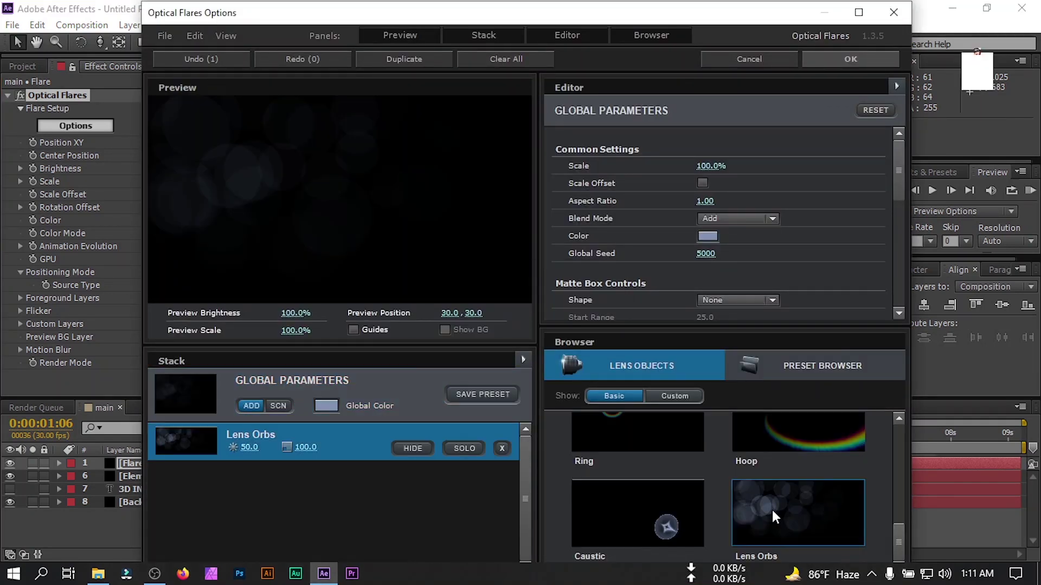
pyautogui.click(864, 57)
pyautogui.click(211, 362)
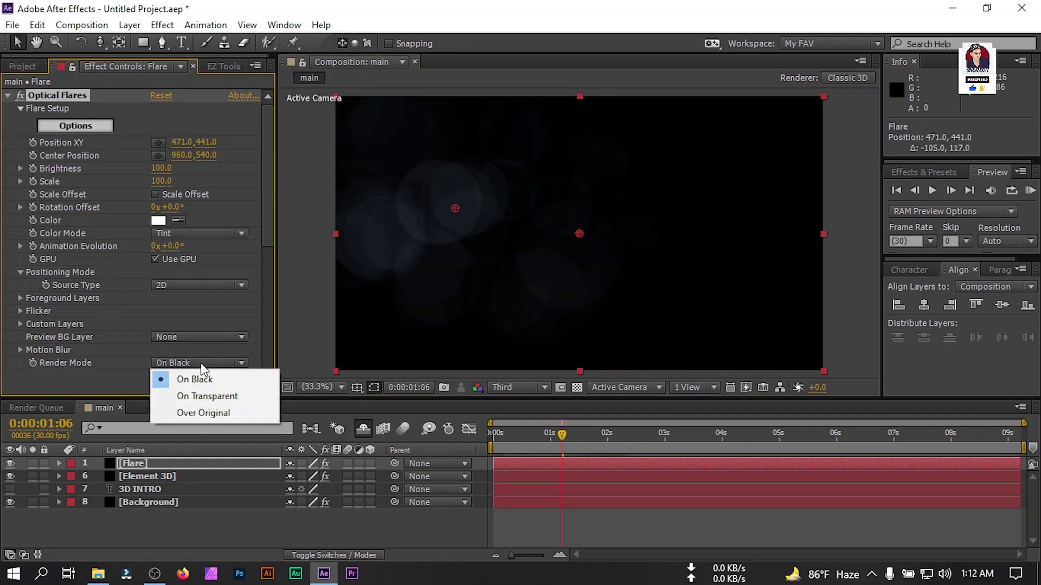
pyautogui.click(233, 395)
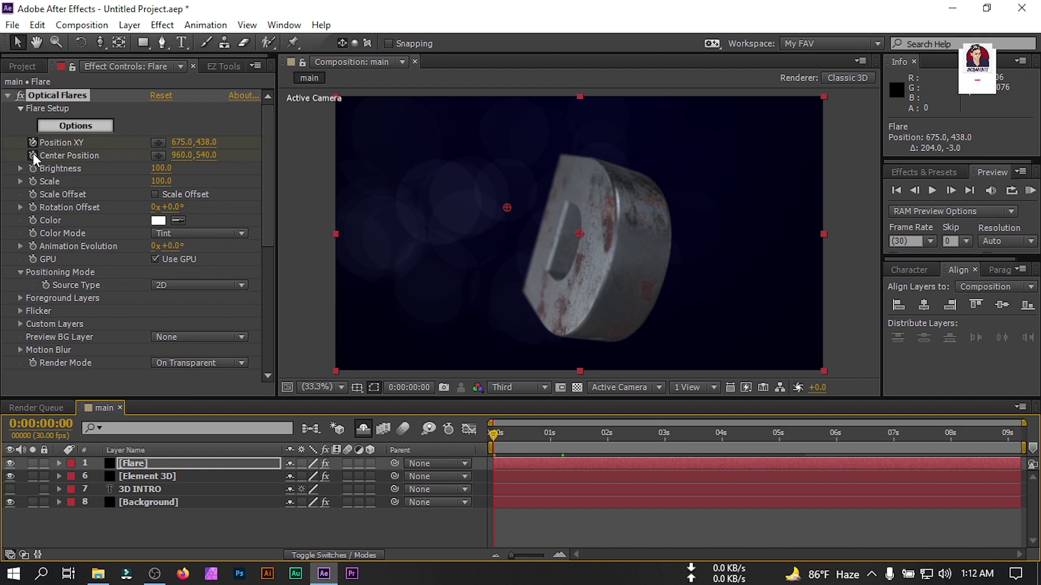
# Step: Start position keyframing at 0:00:00:00 with the flare at 675,438, moving it to 1323,546 at 0:00:02:00 and 1299,261 at 0:00:03:00
pyautogui.click(34, 155)
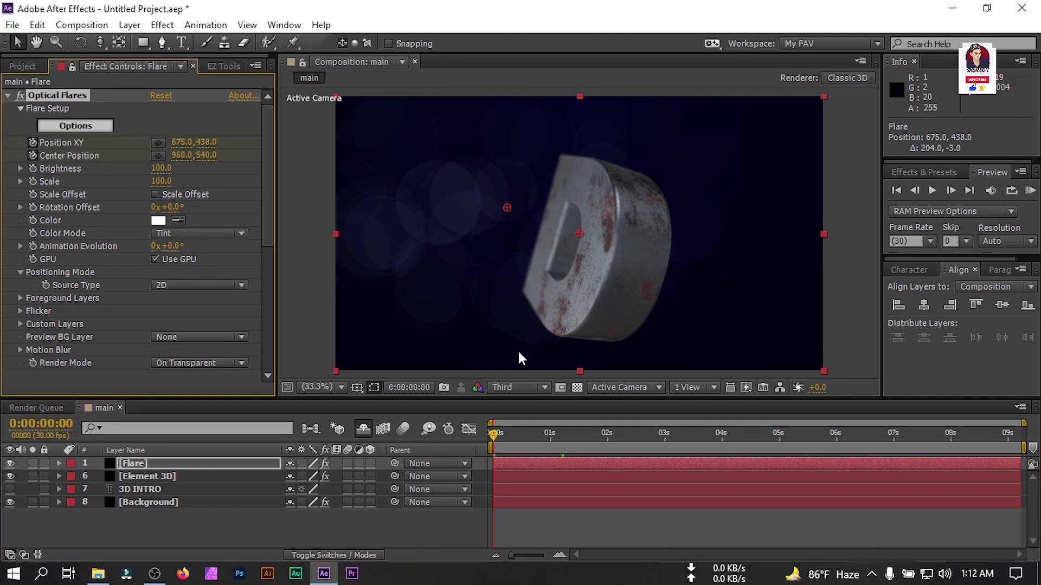
pyautogui.click(607, 441)
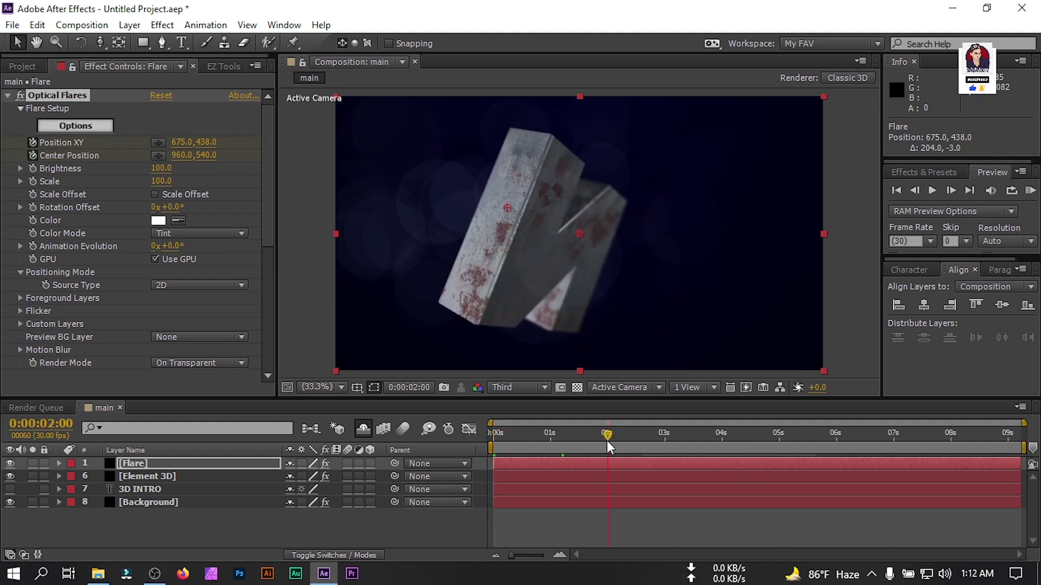
pyautogui.moveTo(507, 208); pyautogui.dragTo(668, 233)
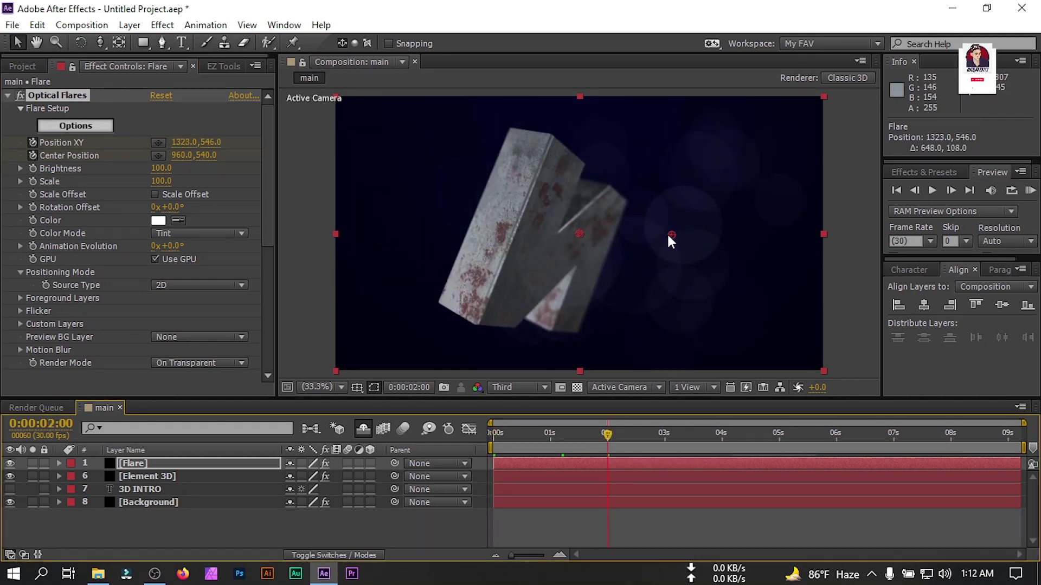
pyautogui.click(665, 437)
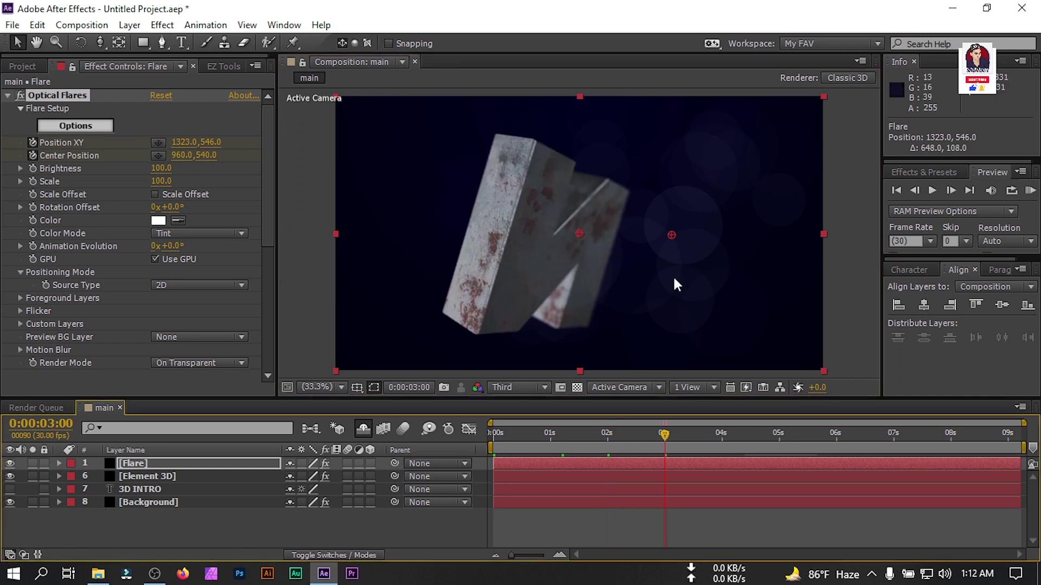
pyautogui.moveTo(672, 234); pyautogui.dragTo(665, 163)
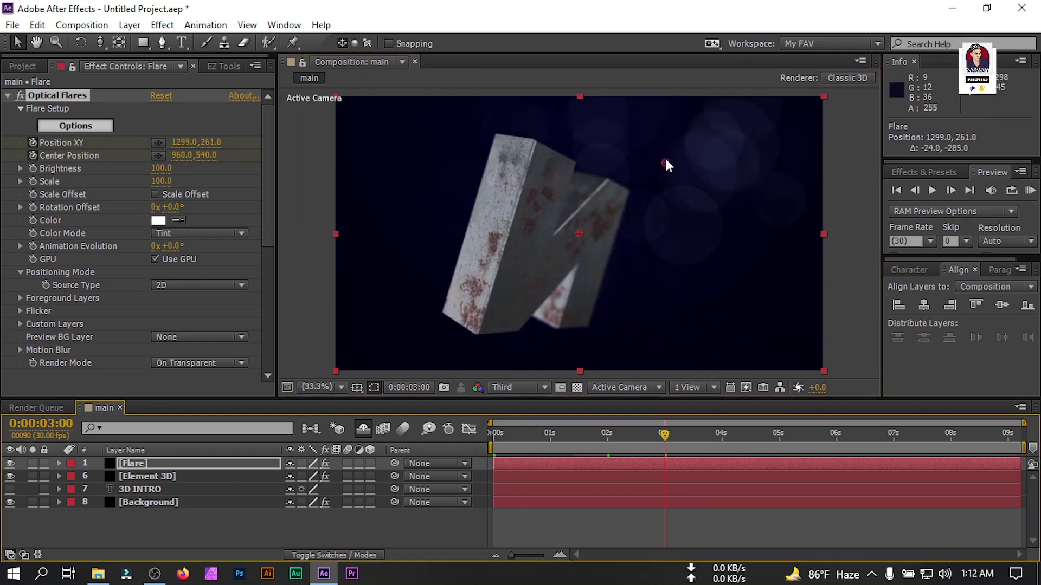
# Step: Move the flare to 651,540 at 0:00:04:00 and to 666,231 at 0:00:04:29
pyautogui.click(723, 444)
pyautogui.moveTo(665, 159); pyautogui.dragTo(501, 234)
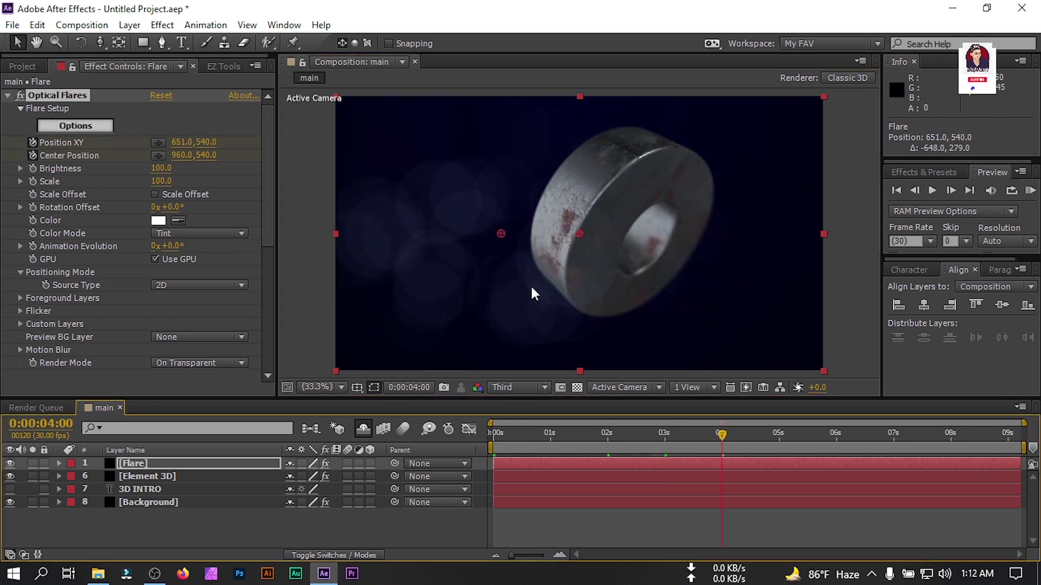
pyautogui.click(780, 445)
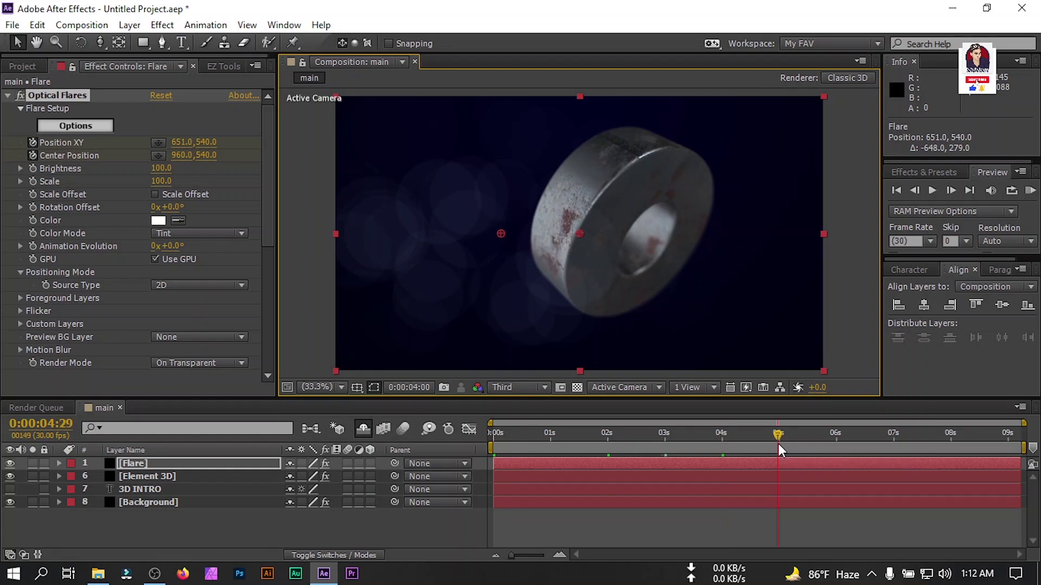
pyautogui.moveTo(500, 234); pyautogui.dragTo(505, 156)
# Step: Reveal the Flare layer's keyframes and reposition the flare to 945,282 at 0:00:07:01 and higher up at about 0:00:08:00
pyautogui.click(835, 437)
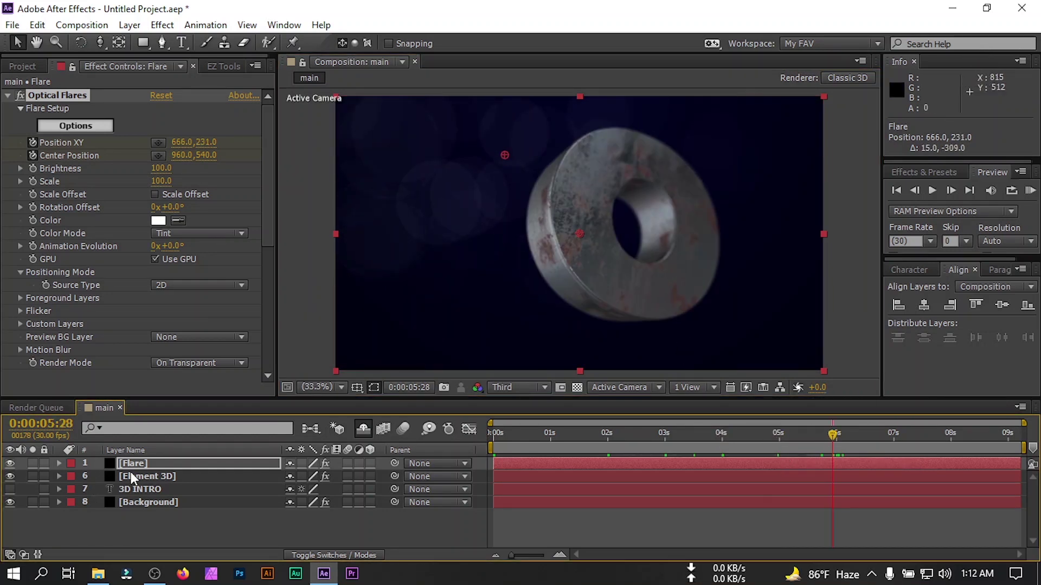
pyautogui.click(134, 464)
pyautogui.press('u')
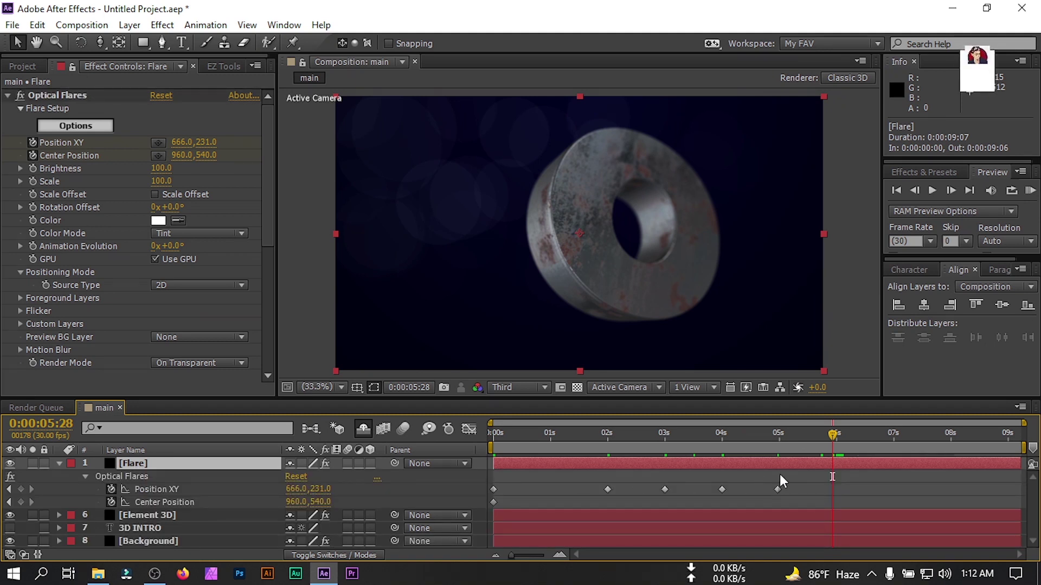
pyautogui.click(885, 437)
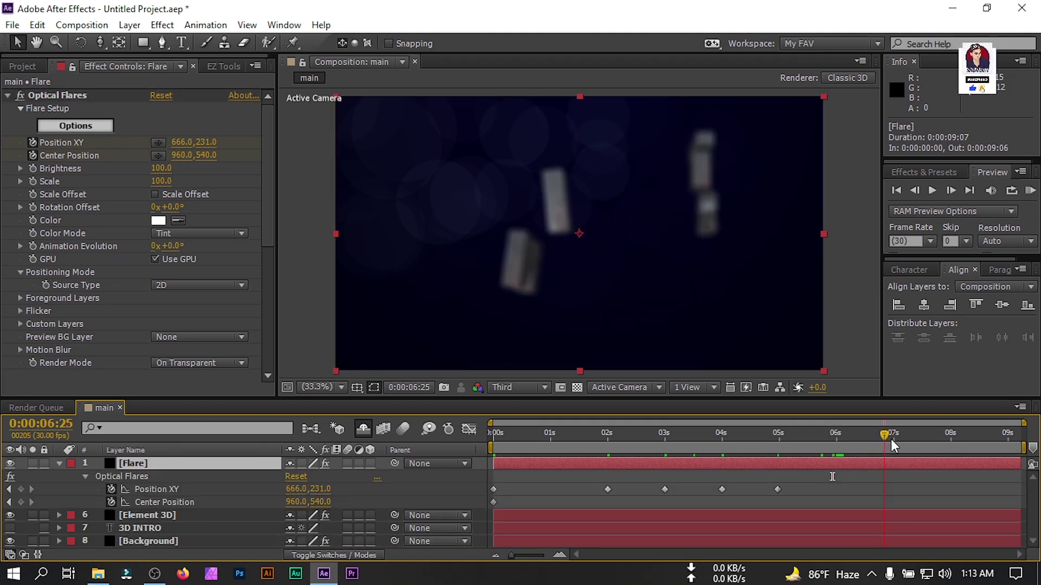
pyautogui.click(893, 438)
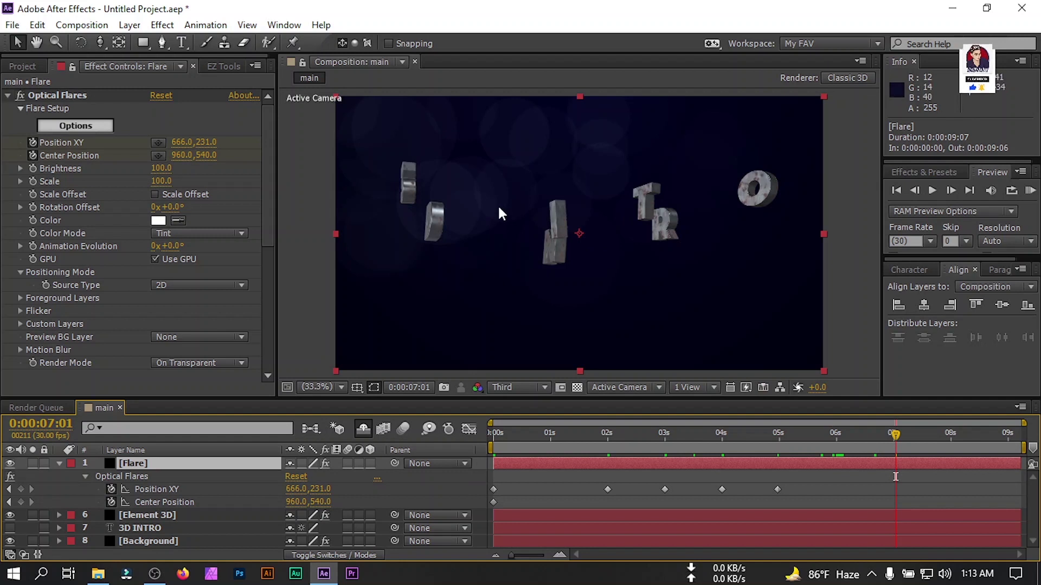
pyautogui.click(54, 96)
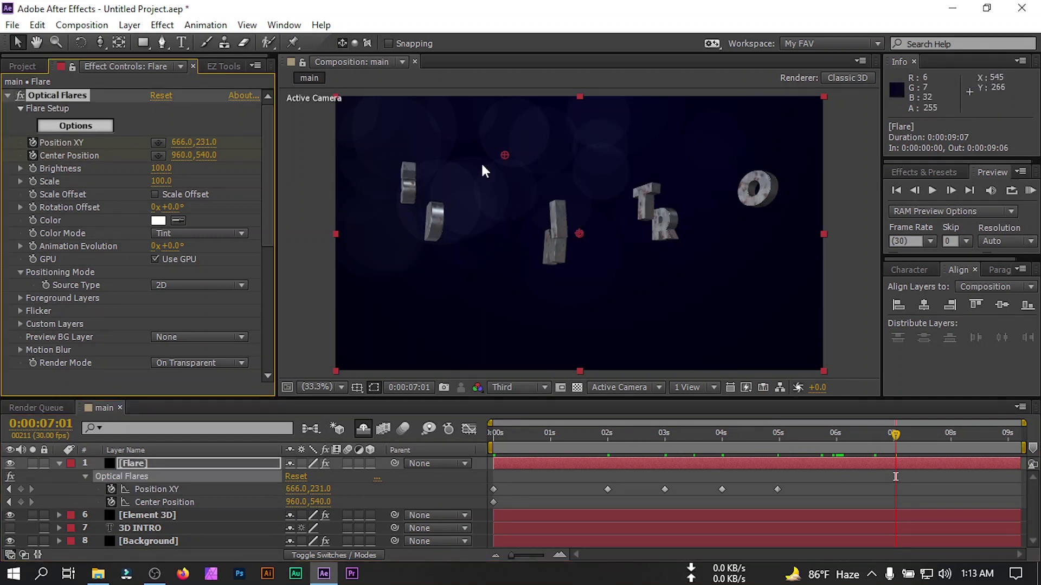
pyautogui.moveTo(506, 155); pyautogui.dragTo(578, 169)
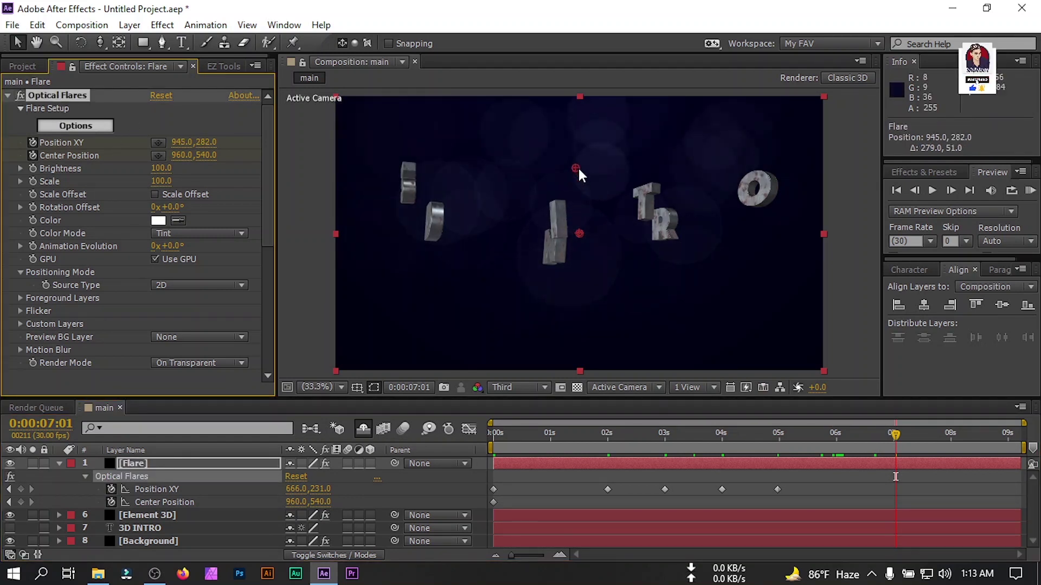
pyautogui.moveTo(899, 438); pyautogui.dragTo(950, 435)
pyautogui.moveTo(574, 171); pyautogui.dragTo(573, 125)
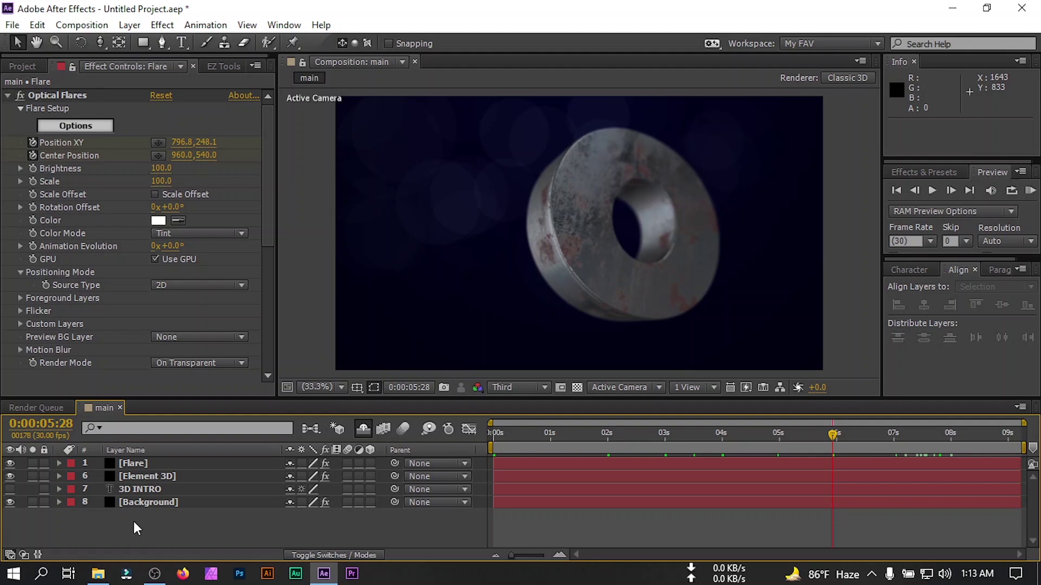
# Step: Create a 1920 x 1080 black solid layer named Flare-2 in the main composition
pyautogui.rightClick(134, 521)
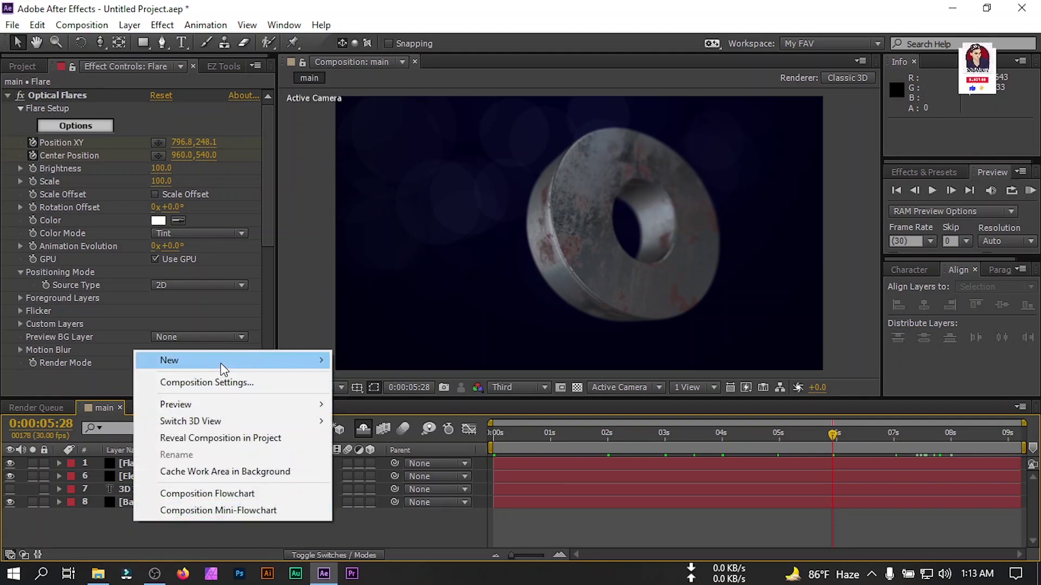
pyautogui.moveTo(293, 361)
pyautogui.click(367, 400)
pyautogui.write('Flare-2')
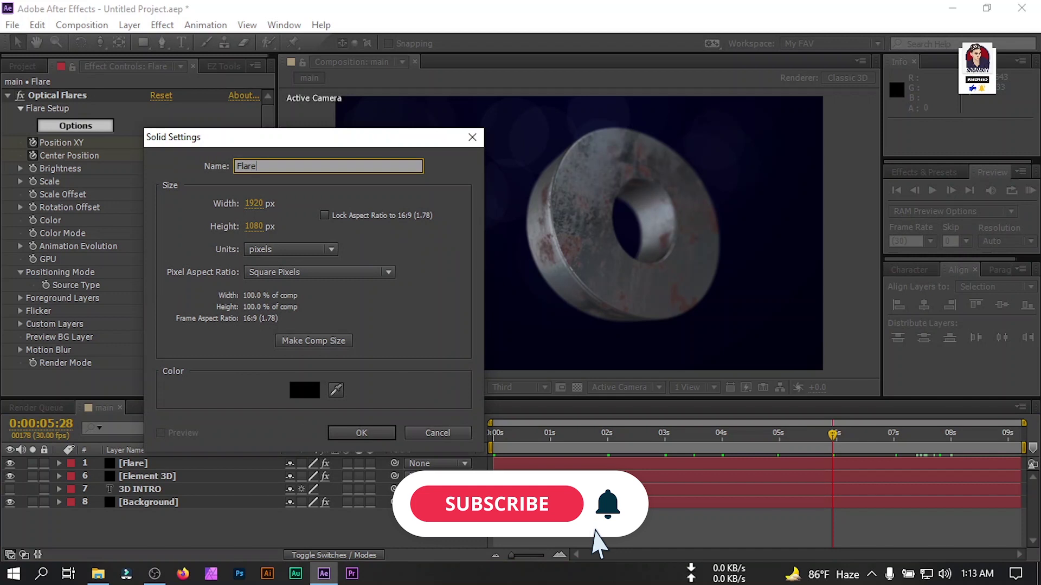
pyautogui.click(363, 434)
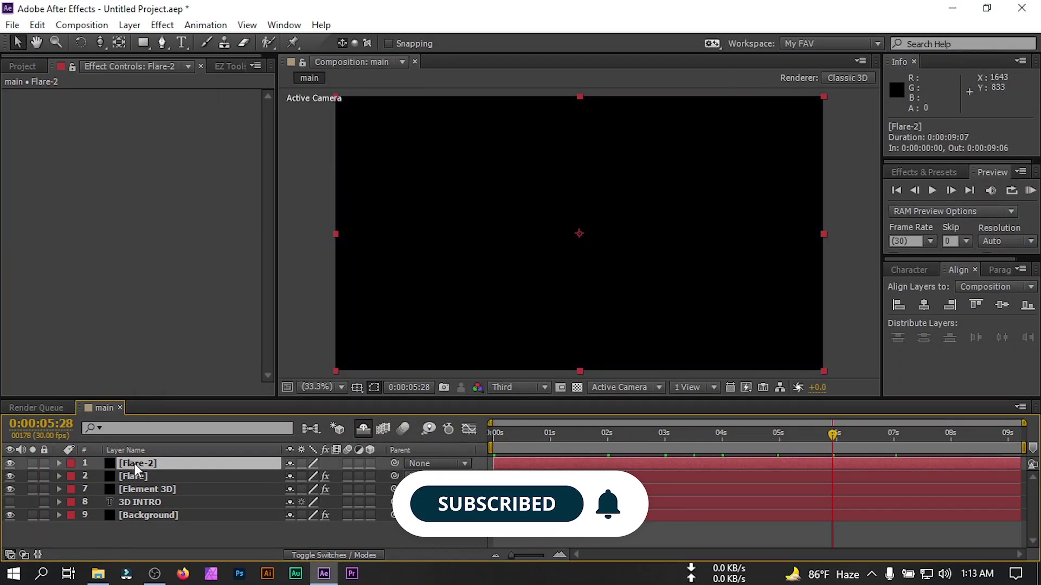
# Step: Apply the Optical Flares effect to the Flare-2 layer
pyautogui.hotkey('ctrl', 'space')
pyautogui.write('op')
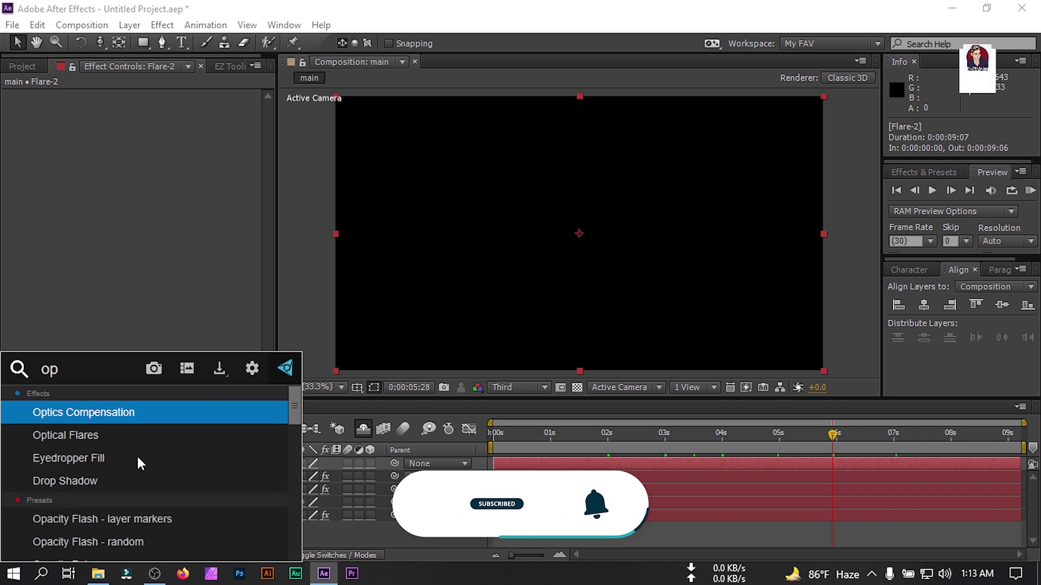
pyautogui.click(102, 432)
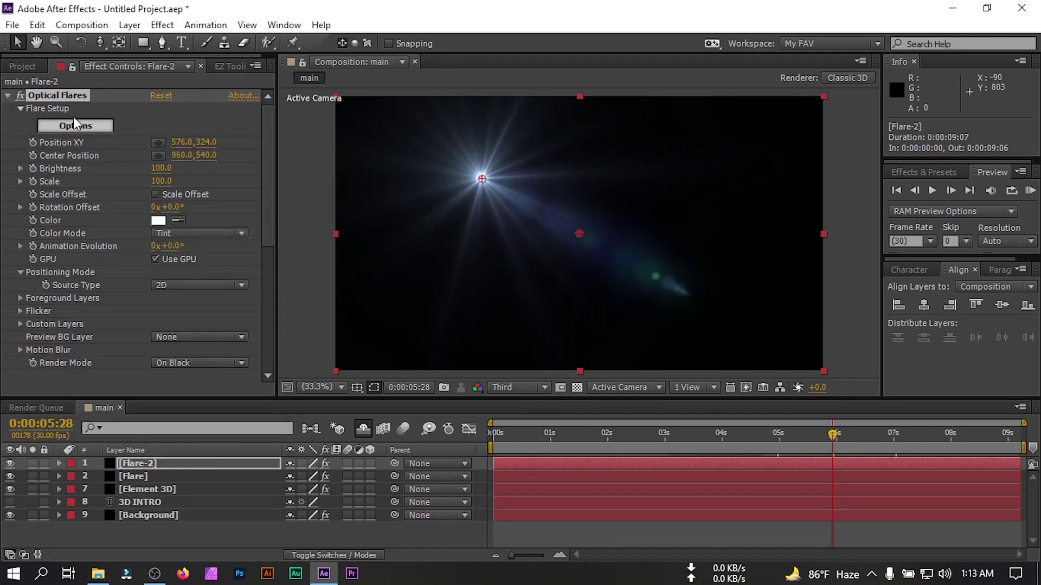
# Step: Set the Flare-2 effect's render mode to On Transparent and its positioning source type to 3D
pyautogui.click(181, 366)
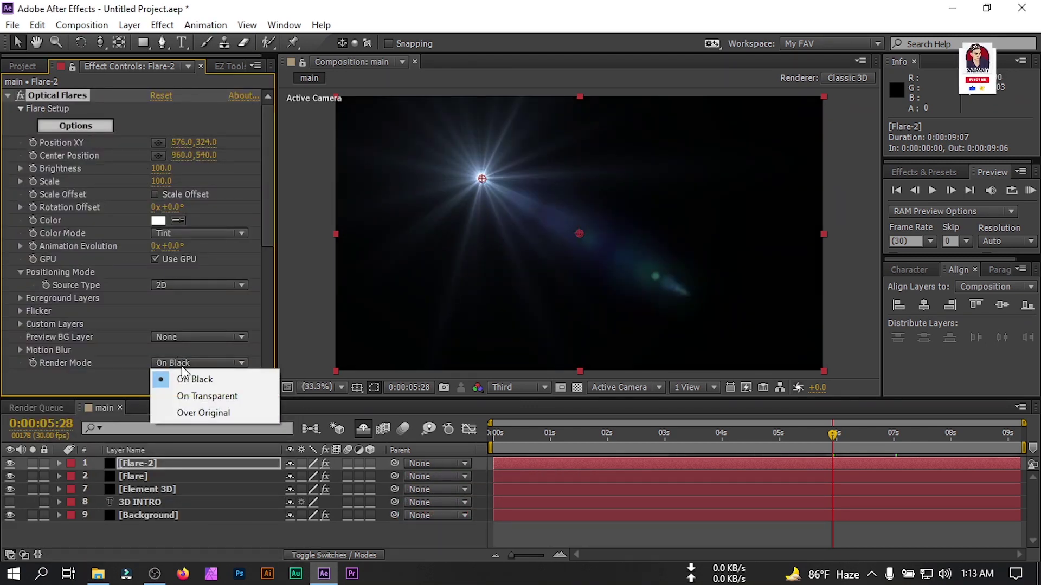
pyautogui.click(227, 396)
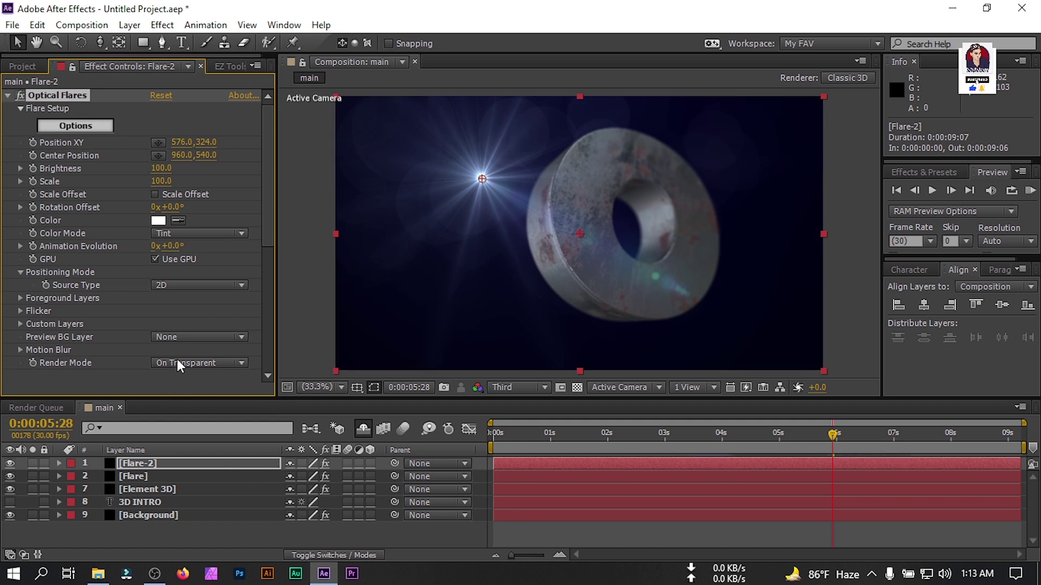
pyautogui.click(171, 286)
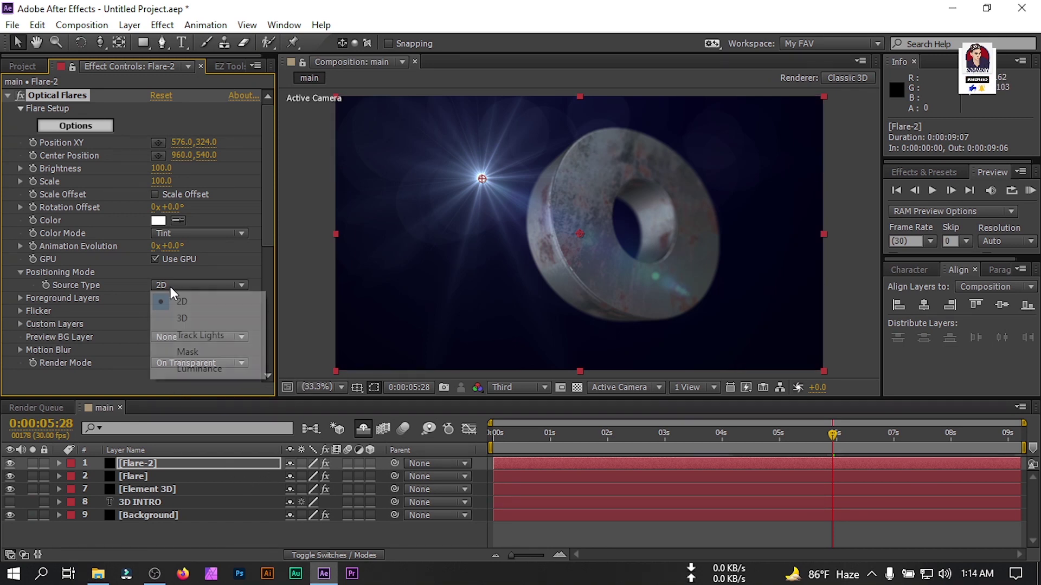
pyautogui.click(194, 320)
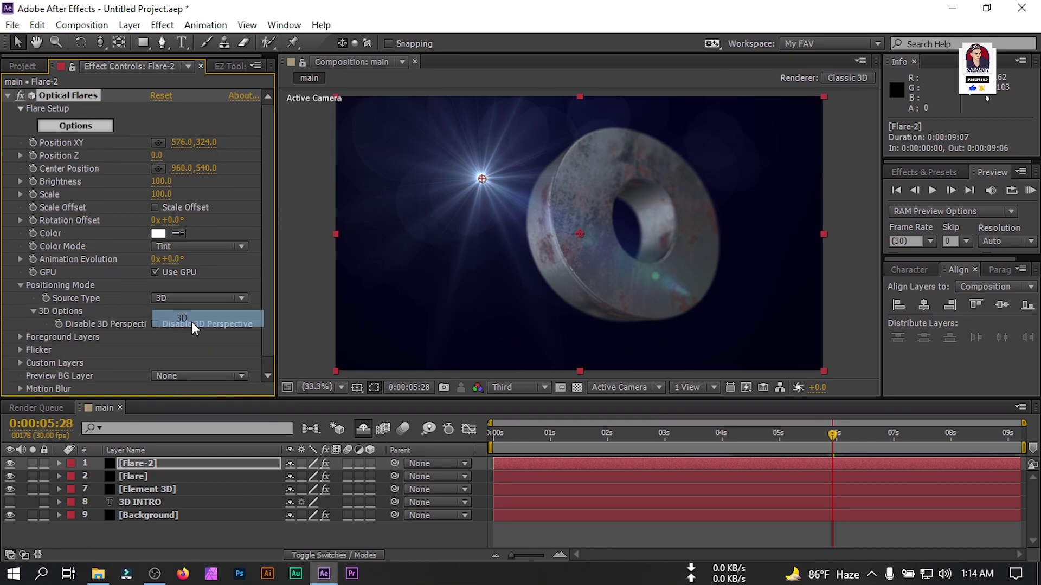
# Step: Examine how the 3D flare looks at several points across the first five seconds of the timeline
pyautogui.click(525, 445)
pyautogui.click(570, 445)
pyautogui.click(653, 443)
pyautogui.click(714, 442)
pyautogui.click(779, 443)
pyautogui.click(795, 444)
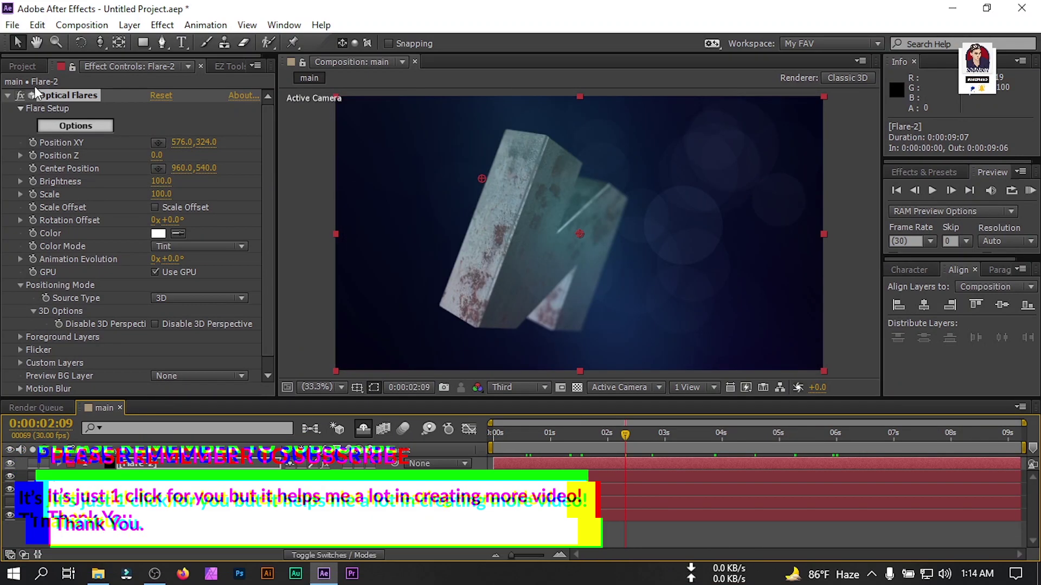
# Step: Create a new composition named Render at 1920 x 1080, 30 fps, with a duration of 0:00:35:00
pyautogui.click(22, 66)
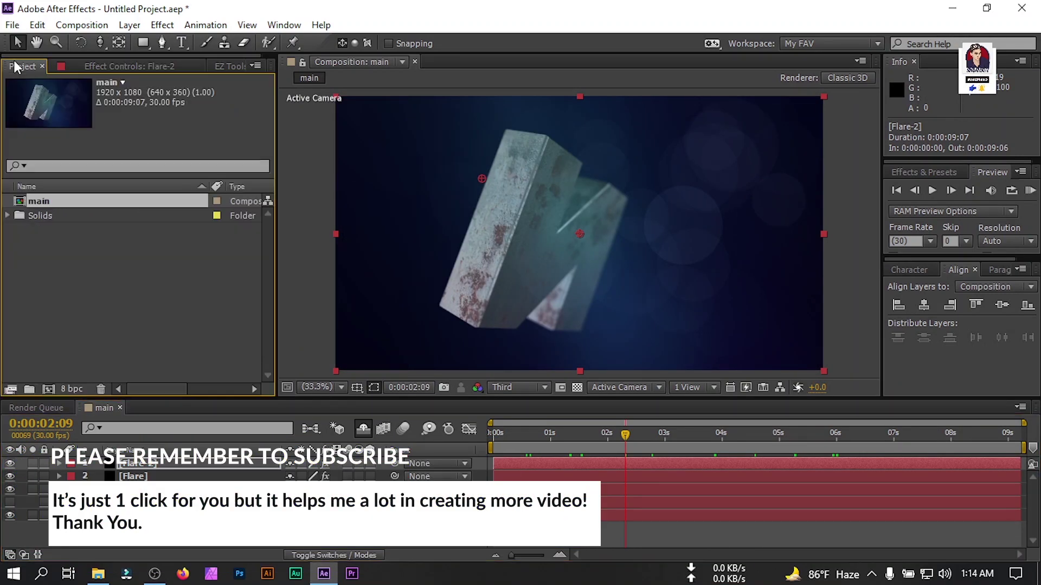
pyautogui.click(93, 295)
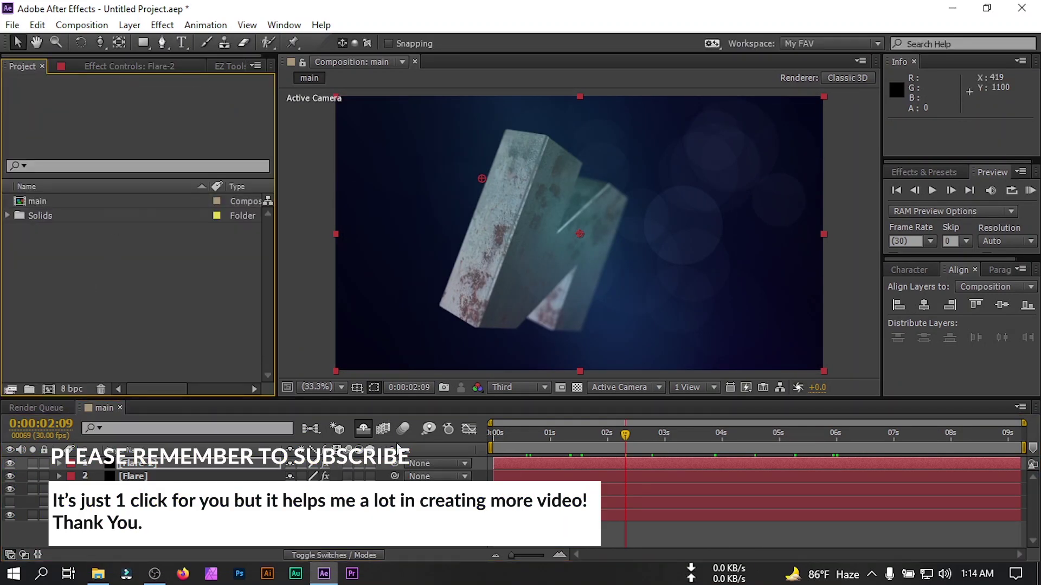
pyautogui.click(49, 389)
pyautogui.write('Render')
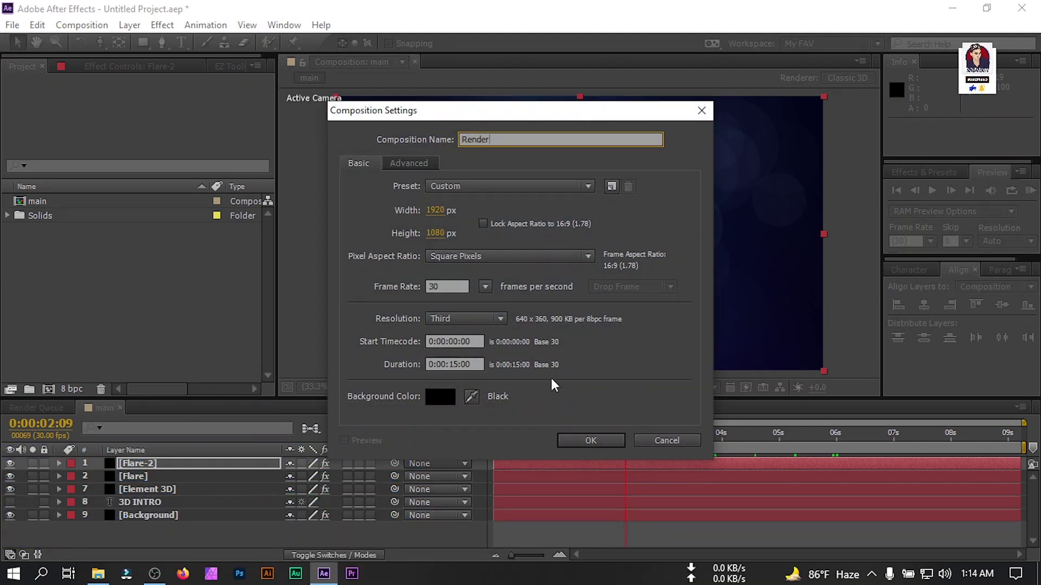
pyautogui.click(453, 367)
pyautogui.press('BackSpace')
pyautogui.write('3')
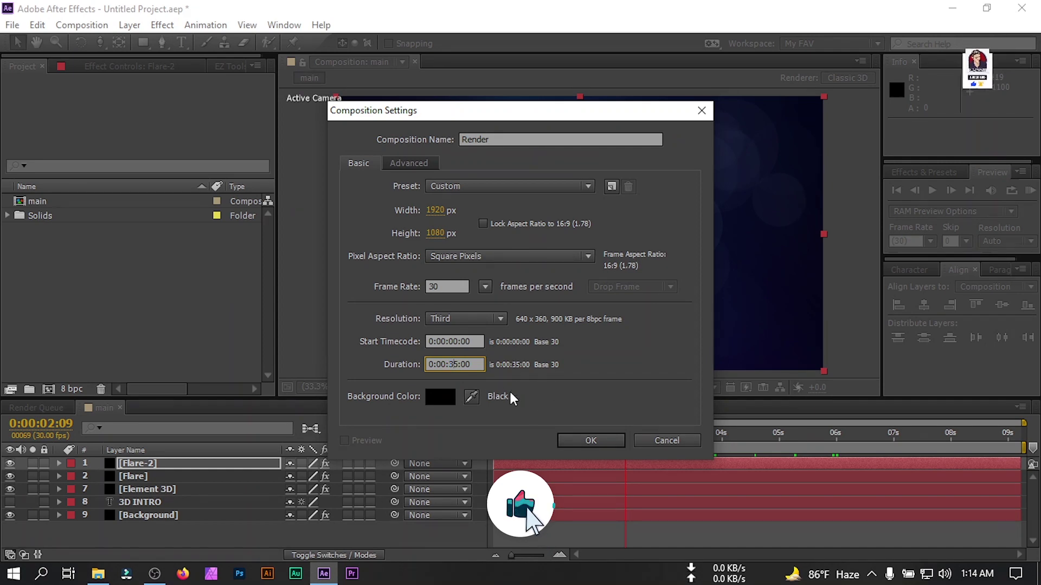
pyautogui.click(588, 437)
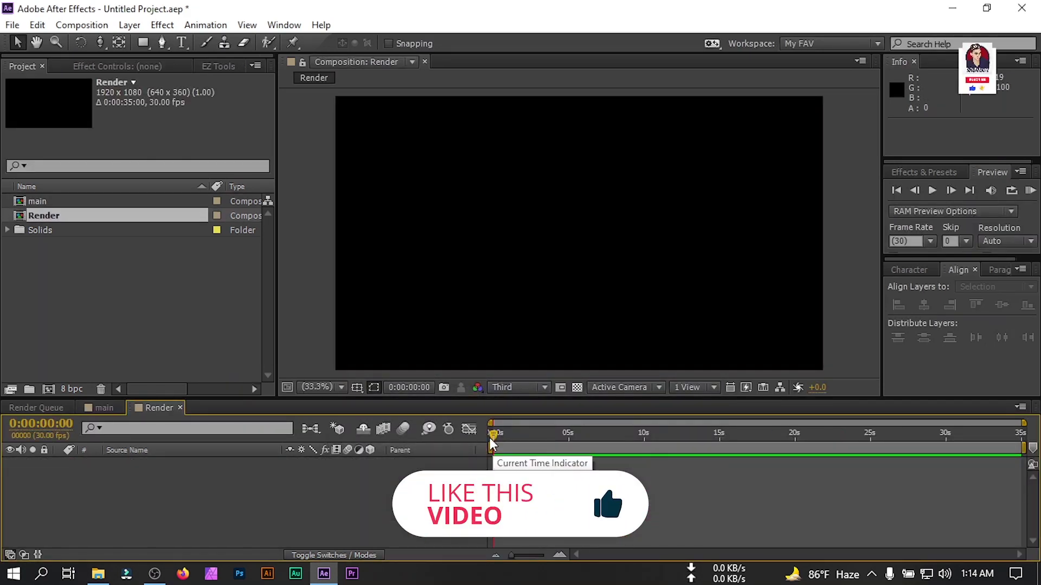
# Step: Import Audio.mp3 from the Movie Title folder on the desktop and add it to the Render composition
pyautogui.click(106, 578)
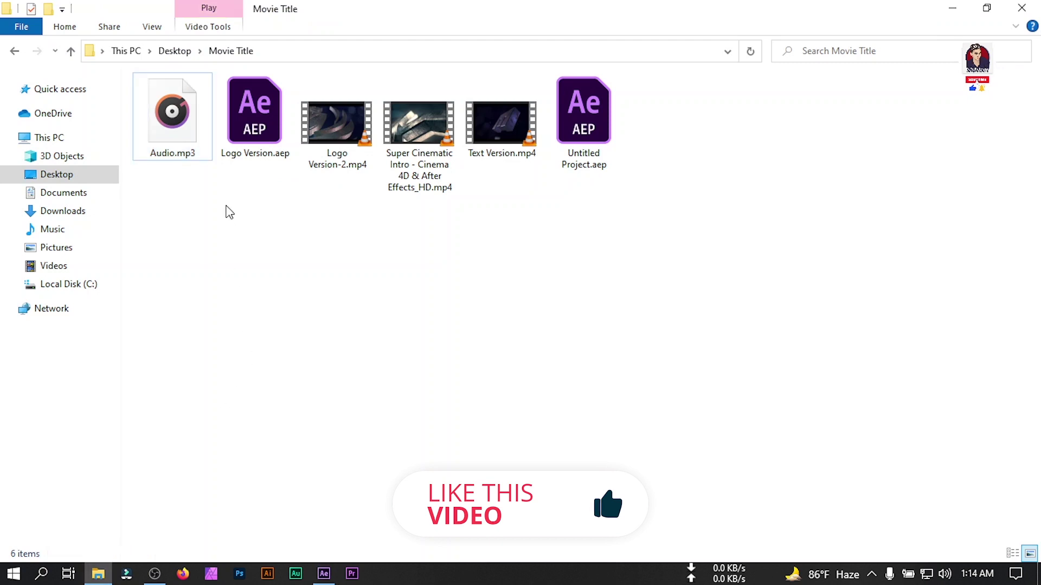
pyautogui.moveTo(184, 132); pyautogui.dragTo(90, 296)
pyautogui.moveTo(43, 202); pyautogui.dragTo(126, 516)
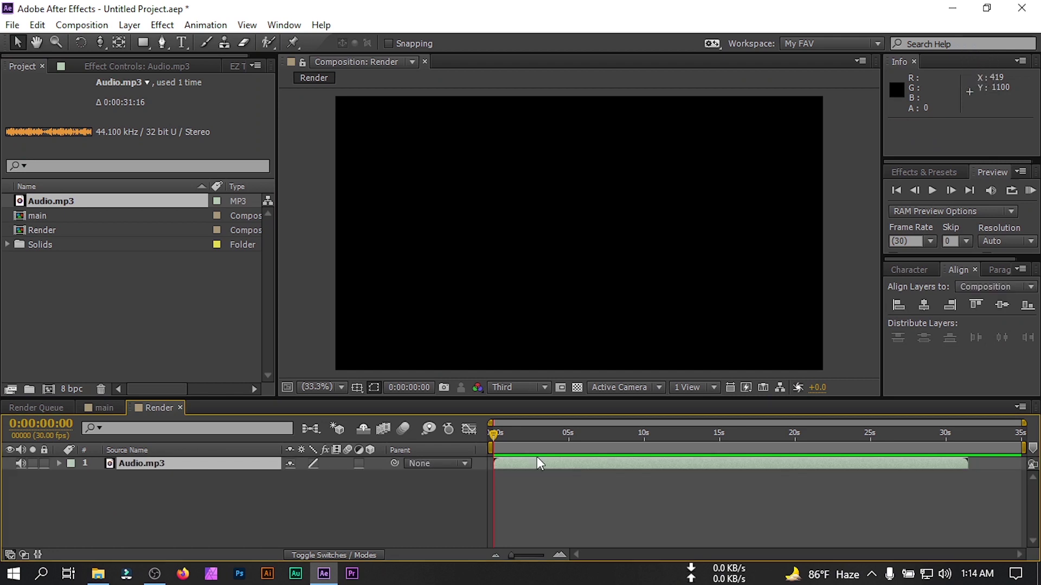
# Step: Add a text layer reading WELCOME to the Render composition
pyautogui.rightClick(139, 510)
pyautogui.moveTo(206, 349)
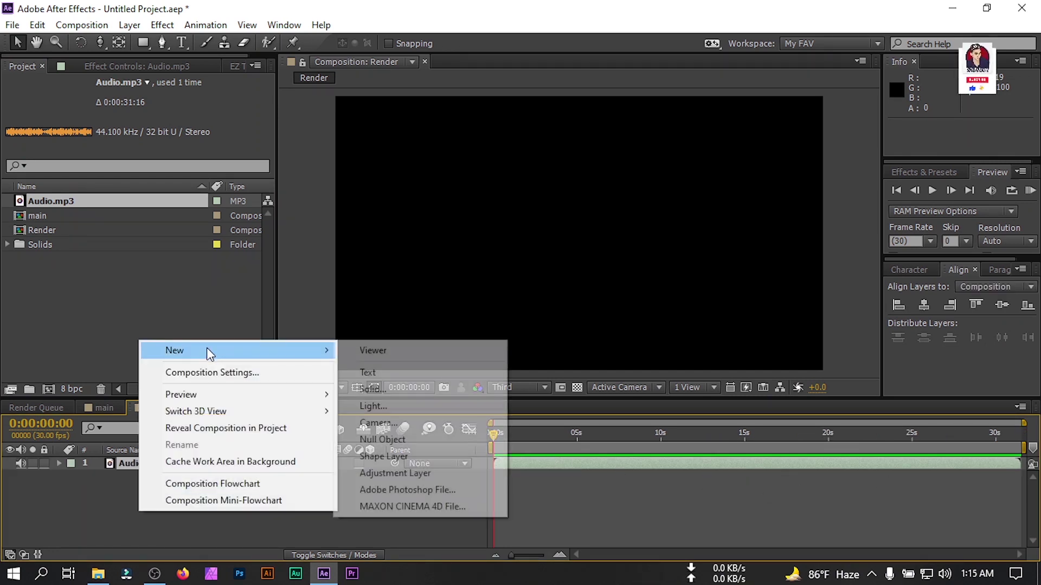
pyautogui.click(399, 372)
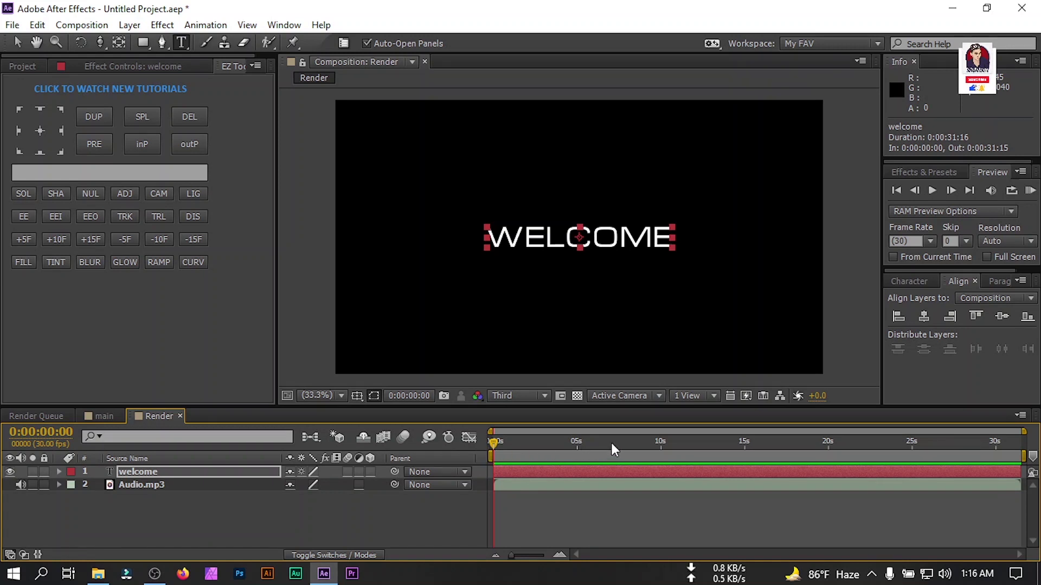
# Step: Split the welcome text layer at 0:00:02:25, 0:00:06:03 and 0:00:08:15, and trim the last piece to end at 0:00:10:02
pyautogui.click(541, 457)
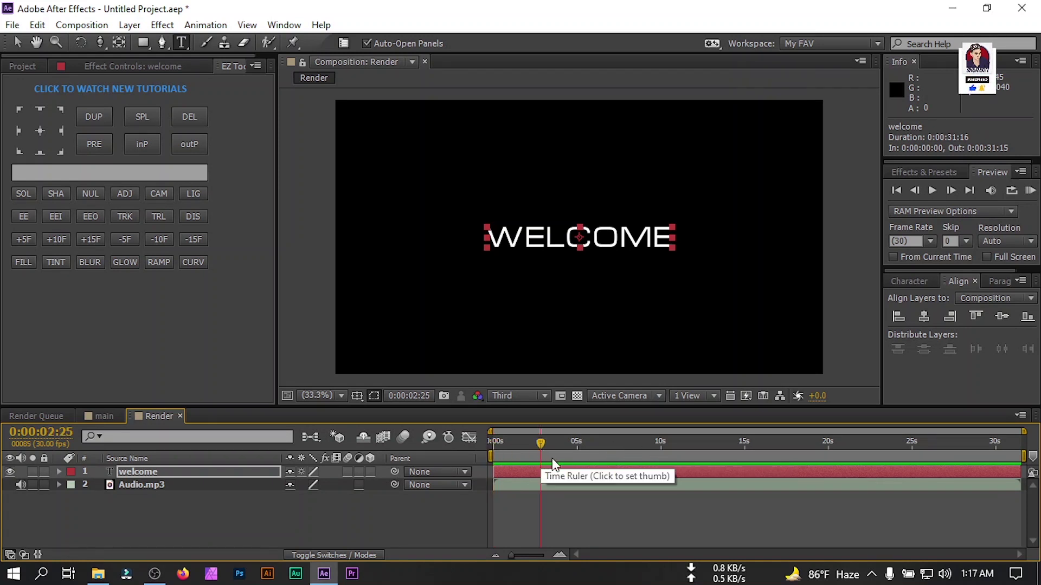
pyautogui.hotkey('ctrl', 'shift', 'd')
pyautogui.click(595, 455)
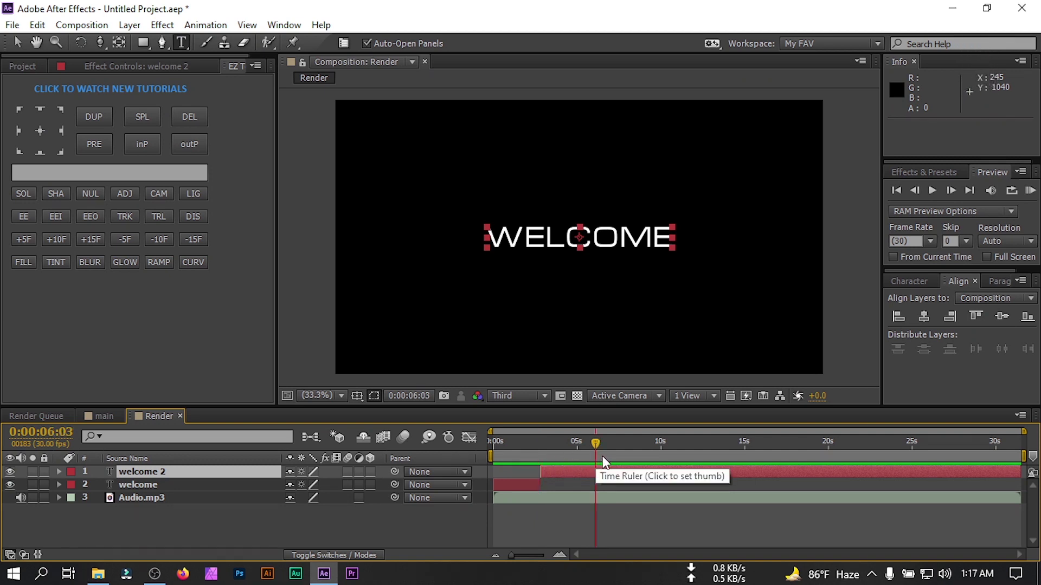
pyautogui.hotkey('ctrl', 'shift', 'd')
pyautogui.click(637, 452)
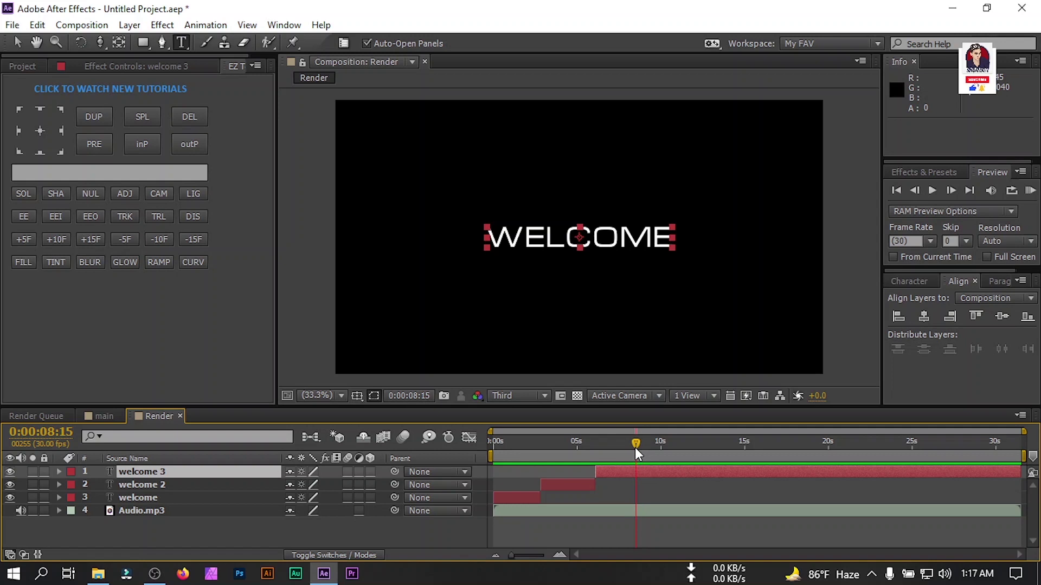
pyautogui.hotkey('ctrl', 'shift', 'd')
pyautogui.click(662, 453)
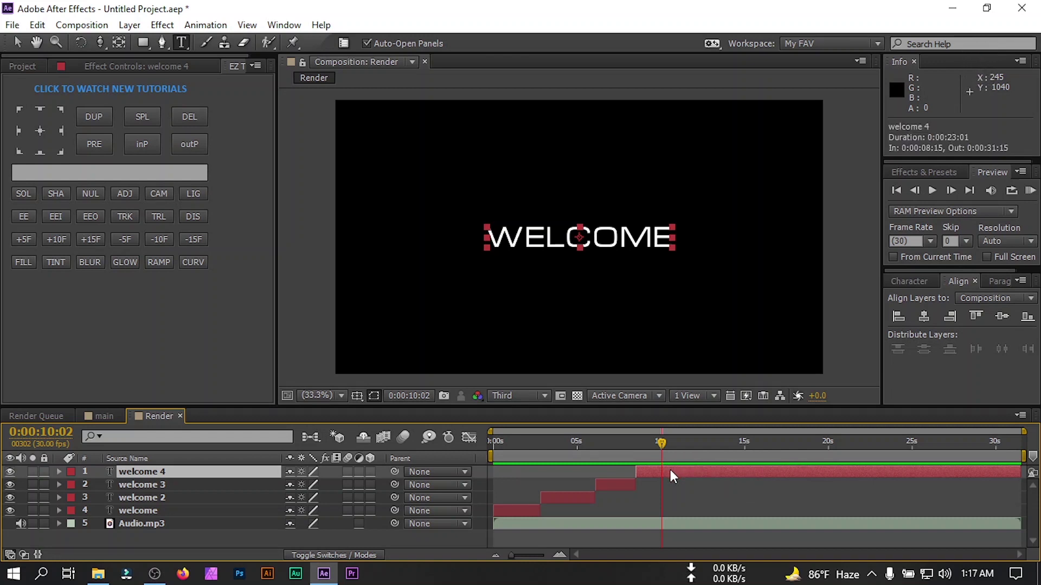
pyautogui.hotkey('alt', ']')
pyautogui.press('pageup')
pyautogui.press('pageup')
pyautogui.press('pageup')
# Step: Replace the first title segment's text with the channel name and the second segment's text with PRESENT
pyautogui.click(555, 447)
pyautogui.click(556, 496)
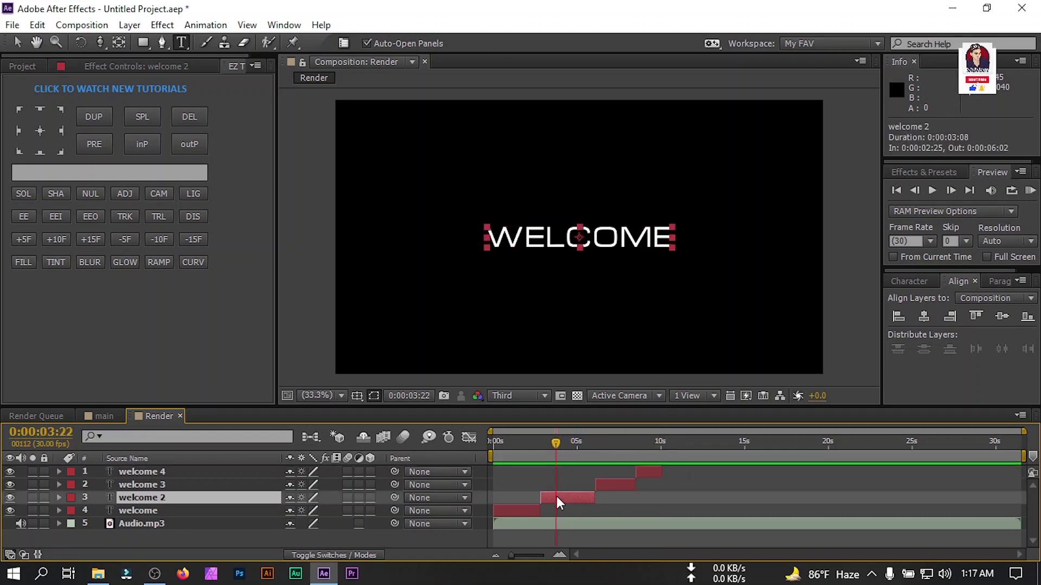
pyautogui.click(523, 442)
pyautogui.click(519, 509)
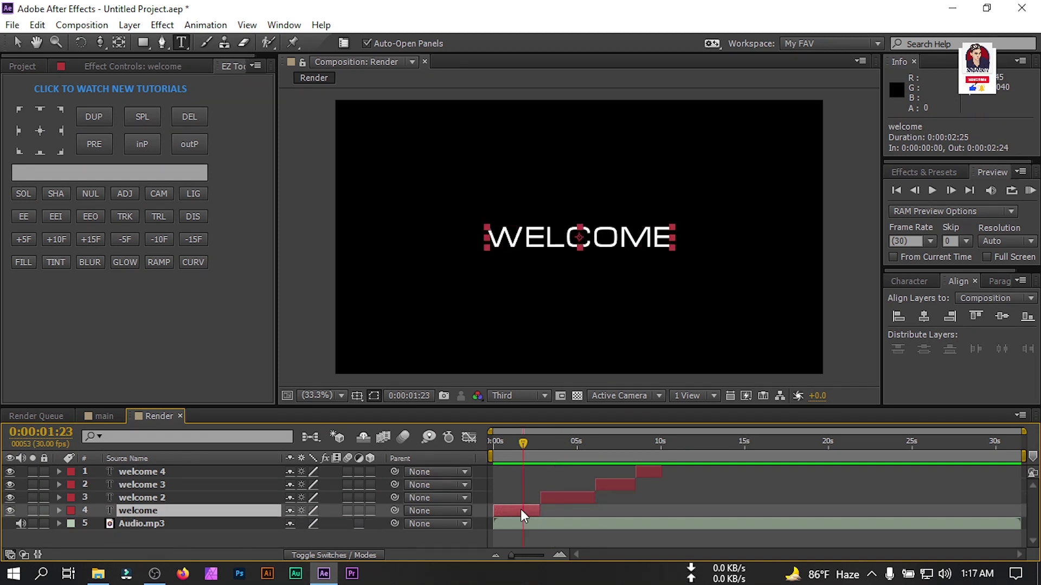
pyautogui.doubleClick(148, 512)
pyautogui.write('SHEHAB EDITZ')
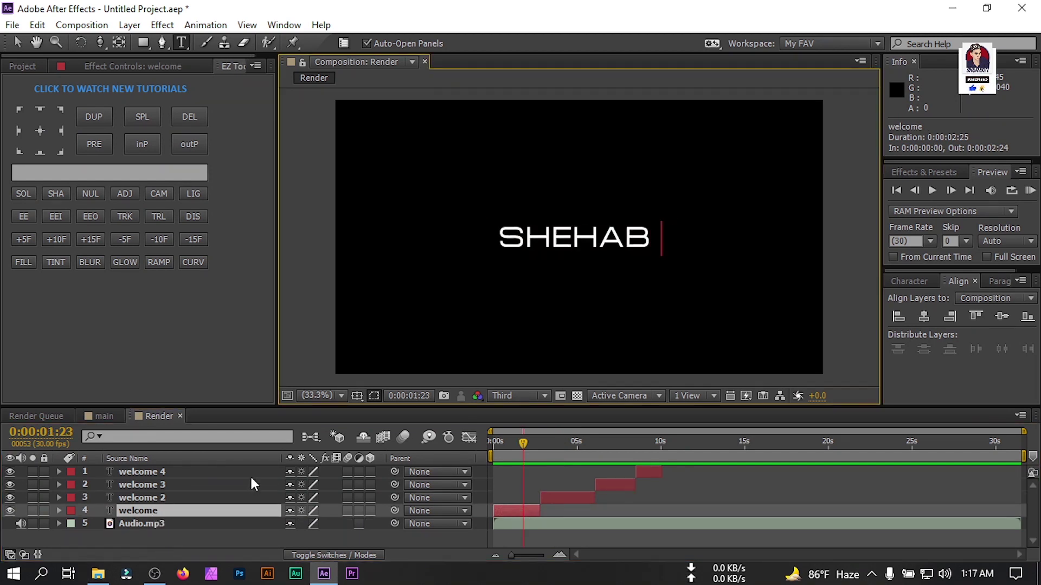
pyautogui.click(560, 443)
pyautogui.doubleClick(144, 497)
pyautogui.write('PRESENT')
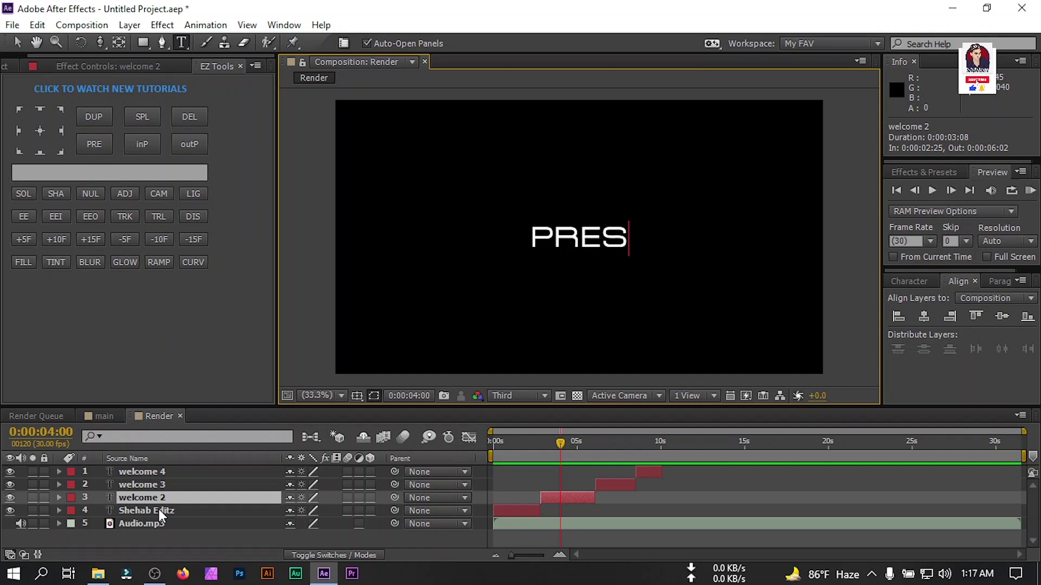
# Step: Change the third title segment's text to AFTER EFFECTS TUTORIAL and reduce its font size so it sits well within the frame
pyautogui.click(613, 443)
pyautogui.doubleClick(183, 483)
pyautogui.write('AFTER E')
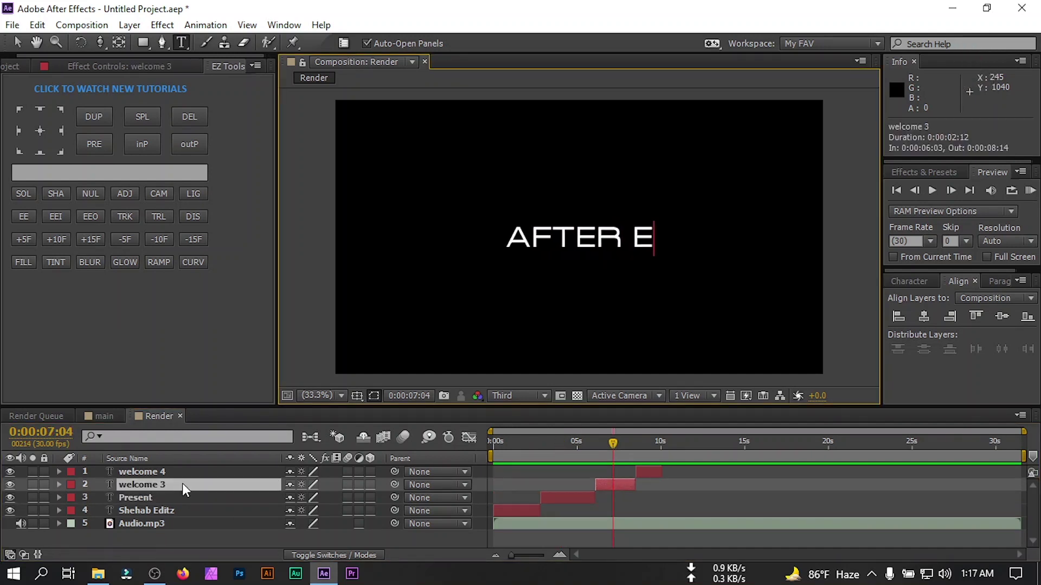
pyautogui.write('FFECTS TUTORIAL')
pyautogui.hotkey('ctrl', 'a')
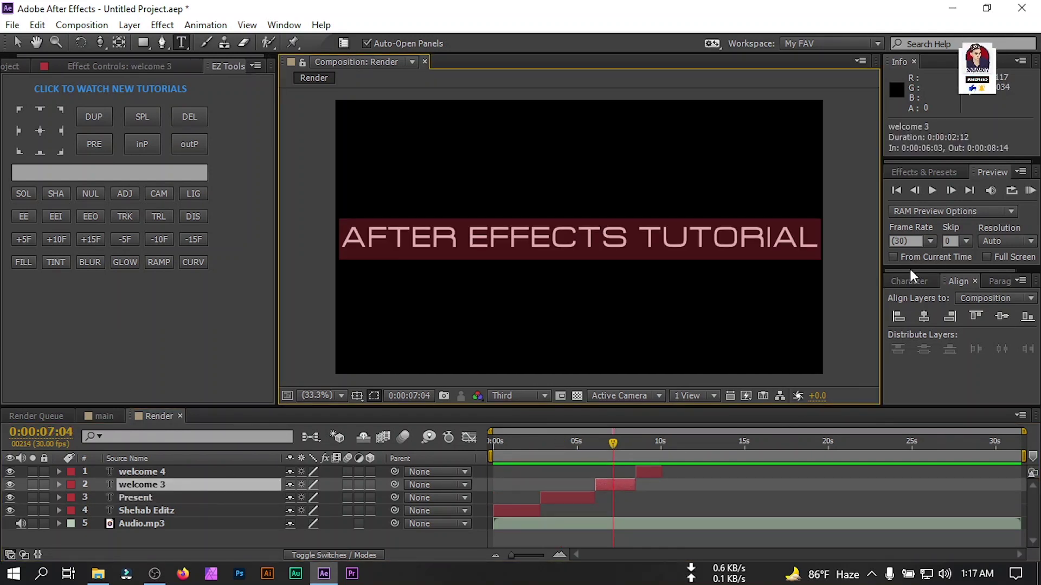
pyautogui.click(910, 282)
pyautogui.moveTo(914, 339); pyautogui.dragTo(897, 340)
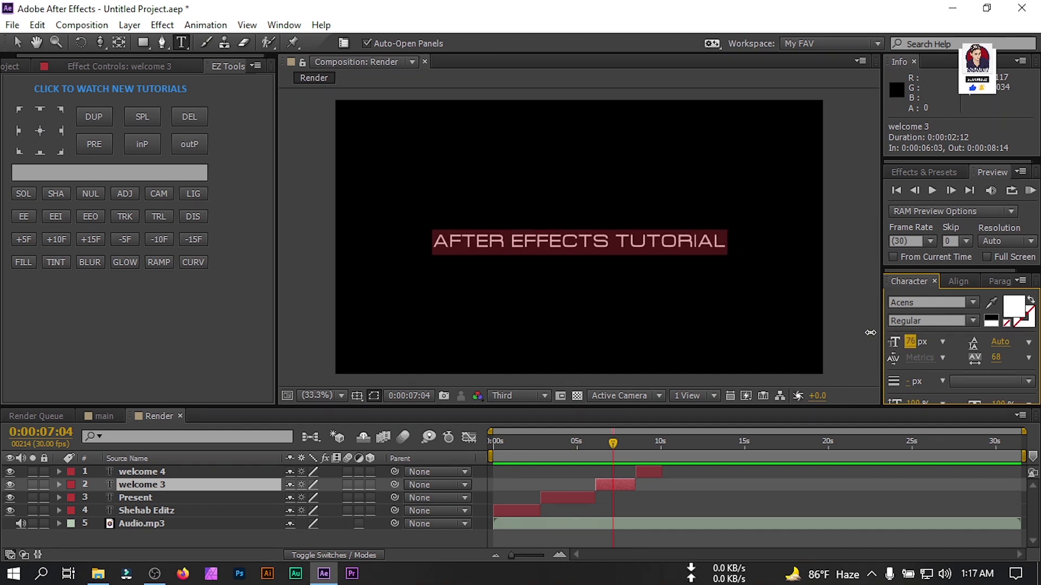
pyautogui.click(959, 281)
# Step: Change the fourth title segment's text to 3D LOGO INTRO
pyautogui.click(646, 441)
pyautogui.click(172, 471)
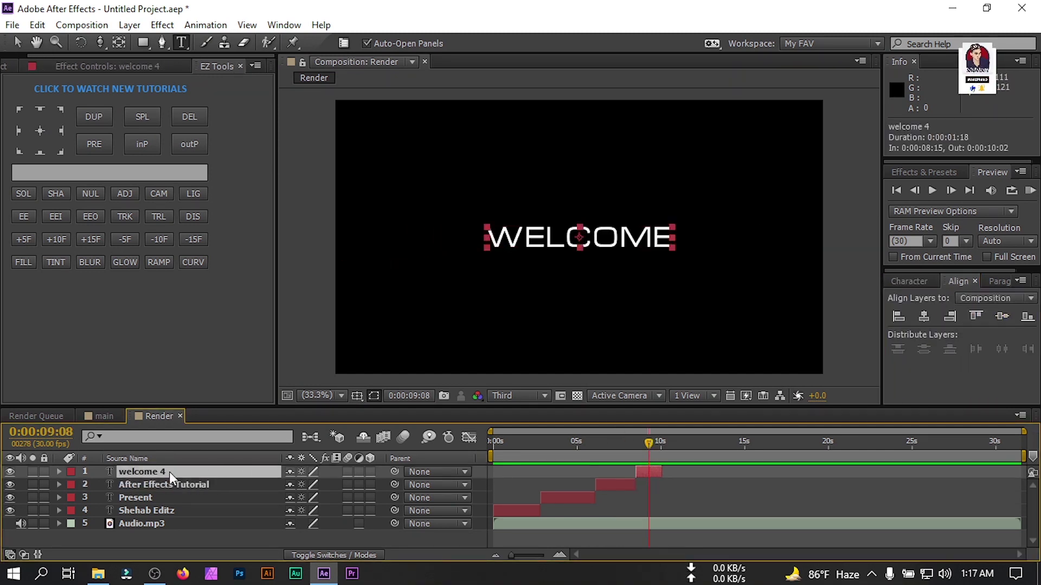
pyautogui.write('INTRO')
pyautogui.click(935, 358)
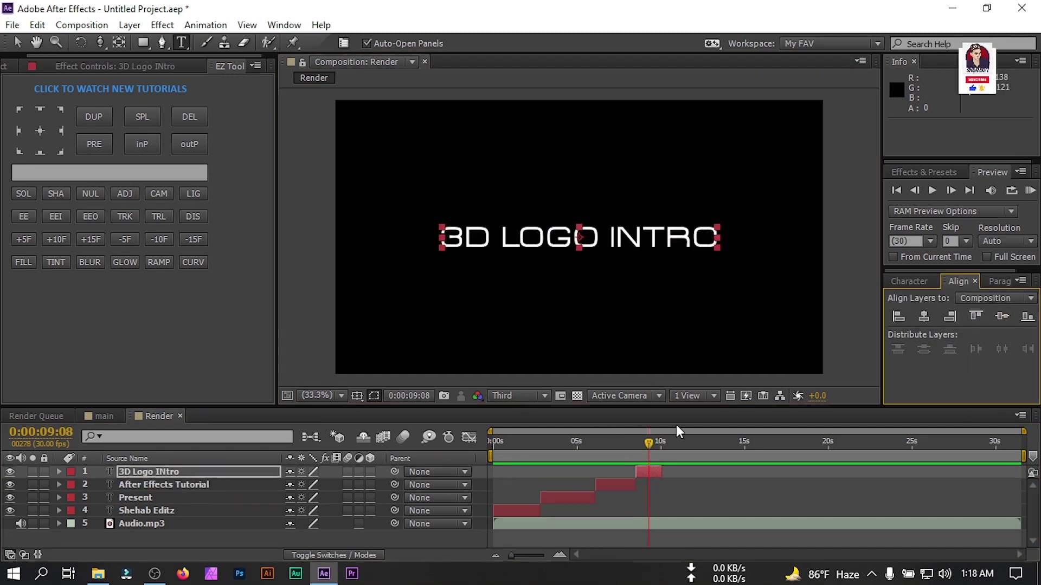
# Step: Keyframe the channel-name title's Scale from 95% at 0:00:00:00 to 100% at 0:00:02:24
pyautogui.click(104, 416)
pyautogui.click(157, 415)
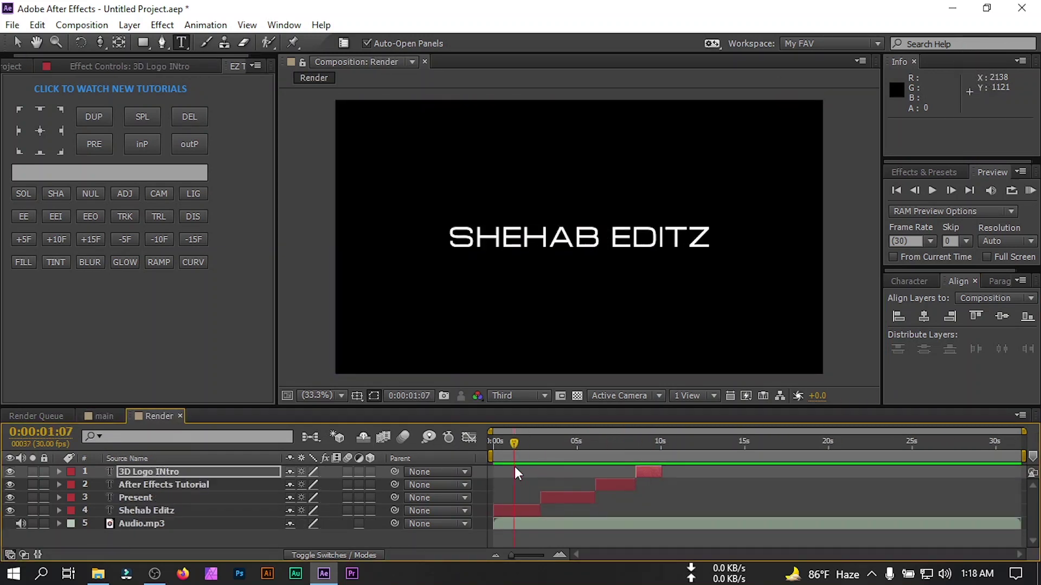
pyautogui.click(163, 511)
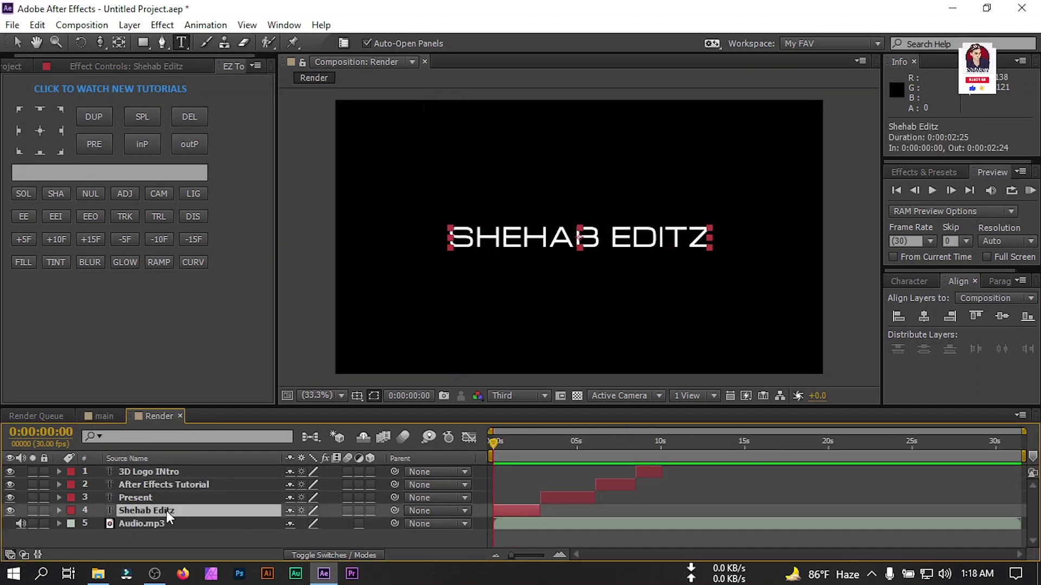
pyautogui.press('s')
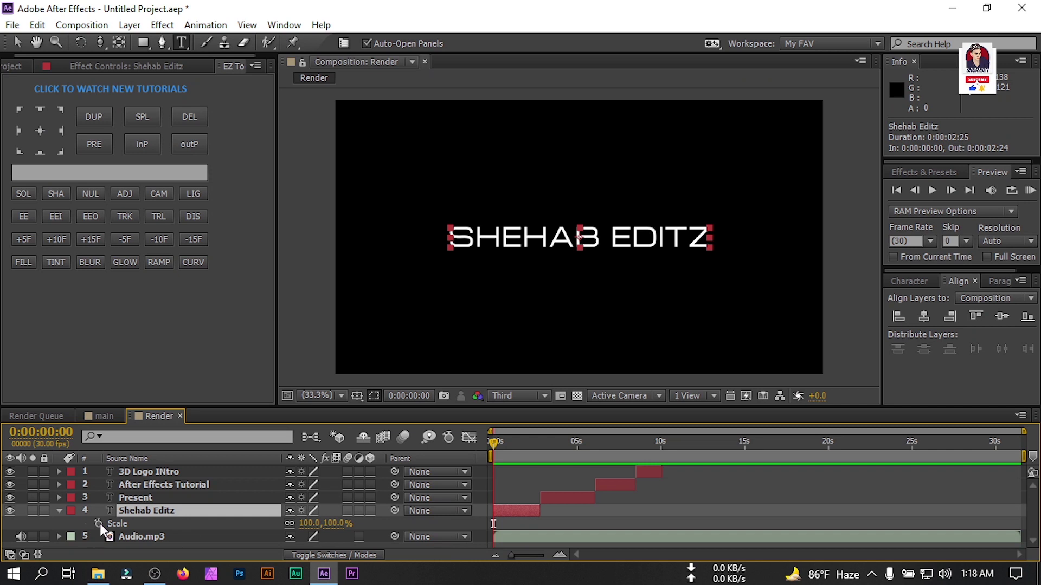
pyautogui.click(98, 523)
pyautogui.click(312, 523)
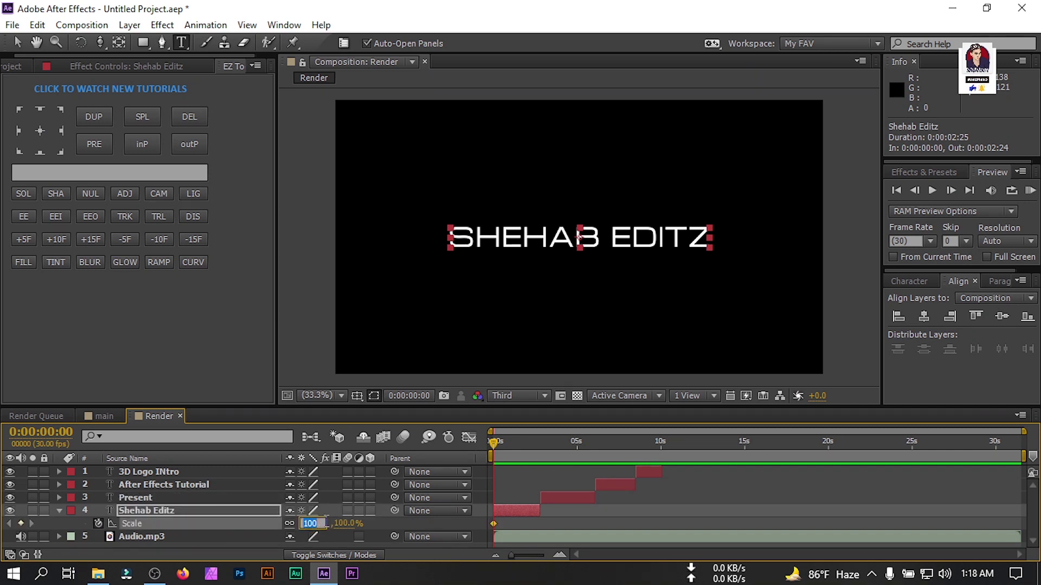
pyautogui.write('95')
pyautogui.press('Return')
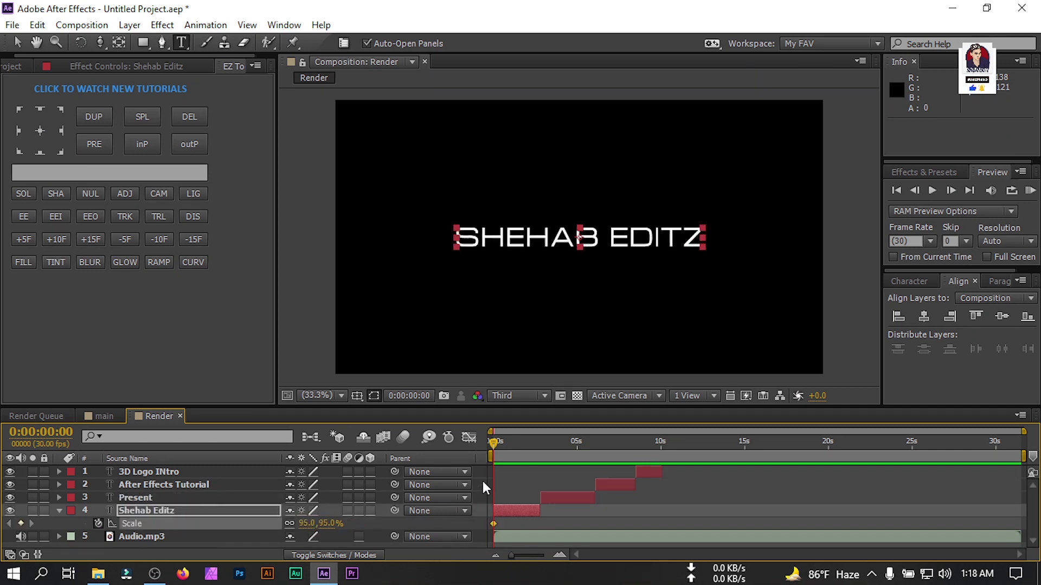
pyautogui.moveTo(503, 444); pyautogui.dragTo(540, 445)
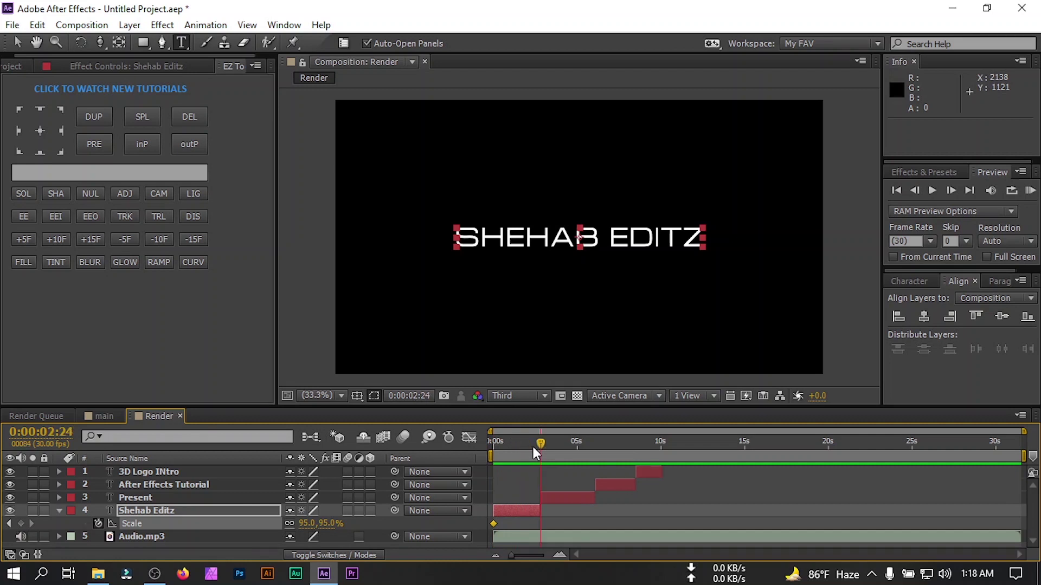
pyautogui.click(307, 523)
pyautogui.write('100')
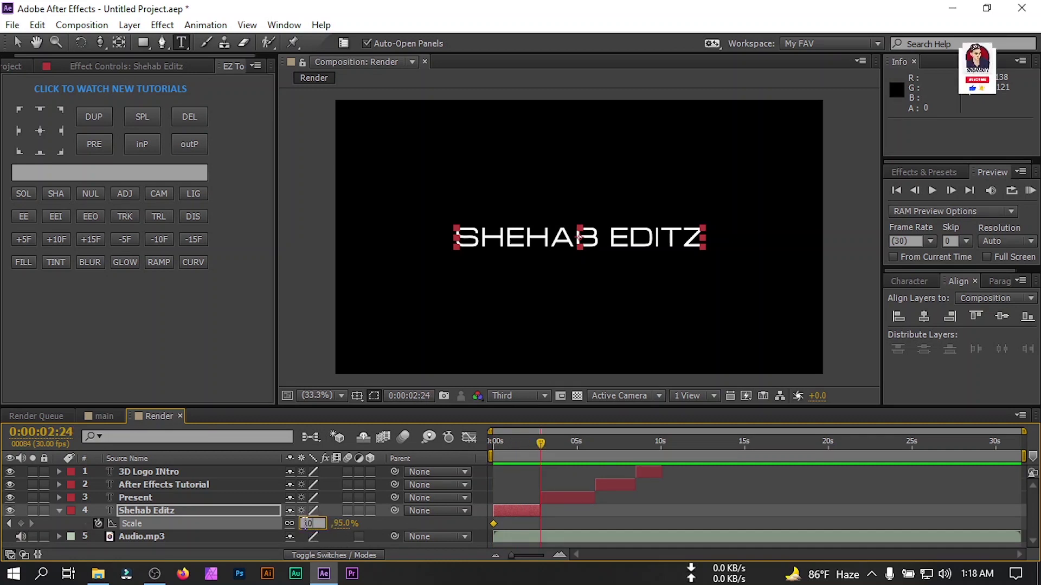
pyautogui.press('Return')
# Step: Keyframe the Present title's Scale from 95% at 0:00:02:24 to 100% at 0:00:06:02
pyautogui.click(554, 498)
pyautogui.press('s')
pyautogui.click(309, 510)
pyautogui.write('95')
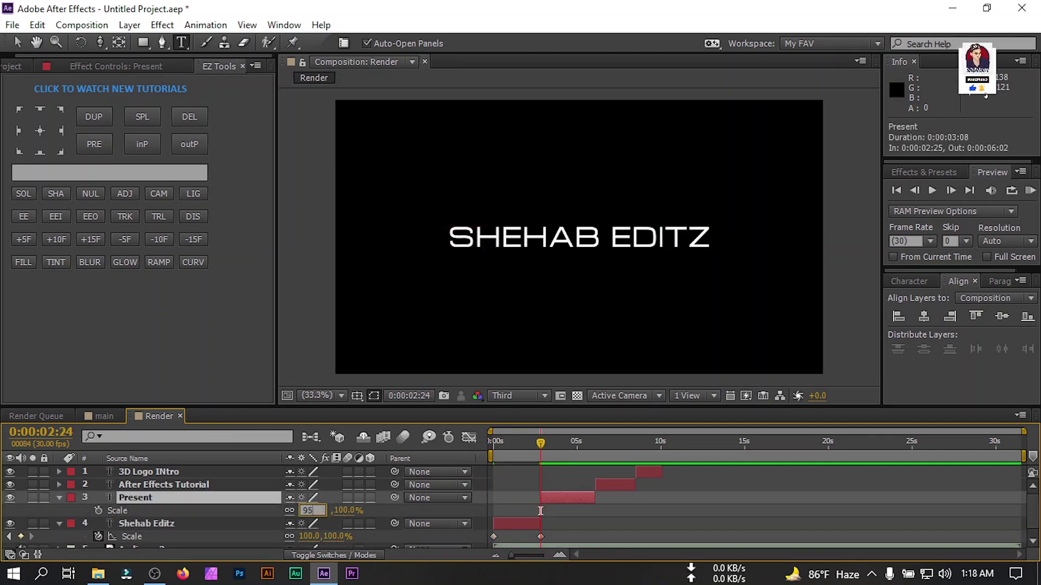
pyautogui.press('Return')
pyautogui.click(98, 511)
pyautogui.click(593, 444)
pyautogui.click(307, 510)
pyautogui.write('100')
pyautogui.press('Return')
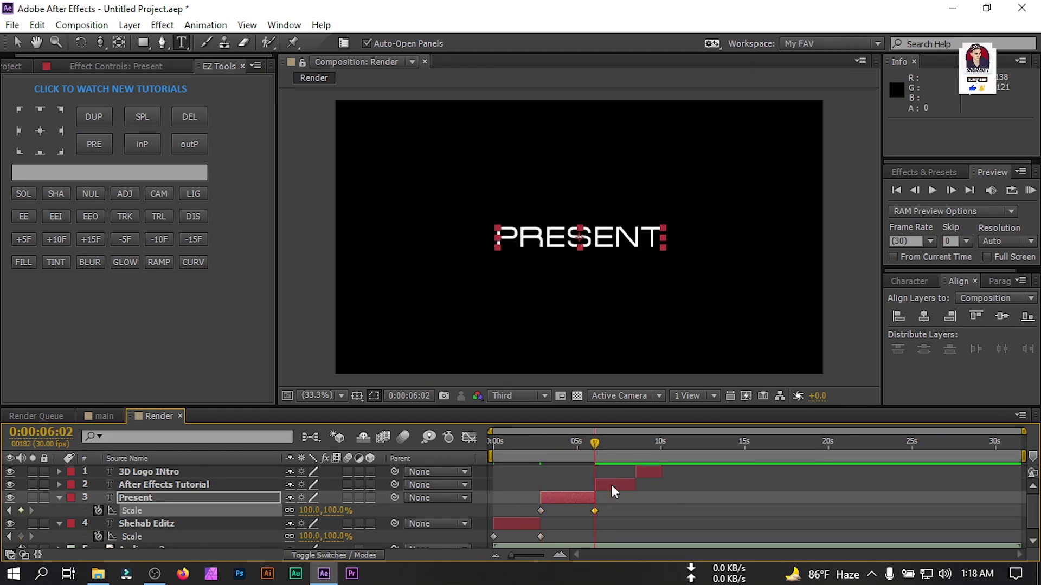
# Step: Keyframe the After Effects Tutorial title's Scale from 95% at 0:00:06:02 to 100% at 0:00:08:14
pyautogui.click(617, 484)
pyautogui.press('s')
pyautogui.click(98, 497)
pyautogui.click(307, 498)
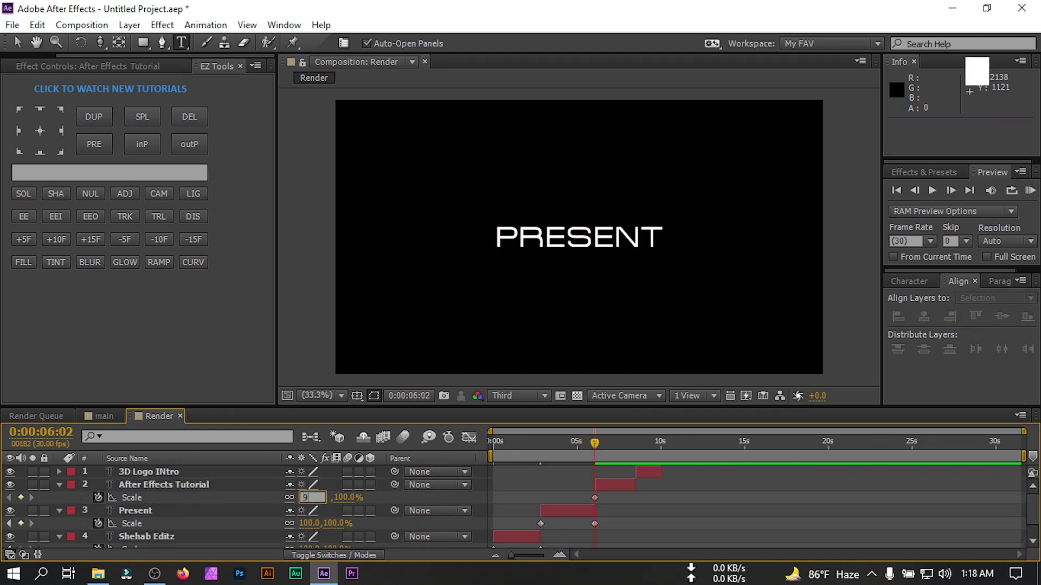
pyautogui.write('95')
pyautogui.press('Return')
pyautogui.click(635, 444)
pyautogui.click(307, 498)
pyautogui.write('100')
pyautogui.press('Return')
# Step: Keyframe the 3D Logo Intro title's Scale from 95% at 0:00:08:14 to 100% at 0:00:10:02
pyautogui.click(272, 472)
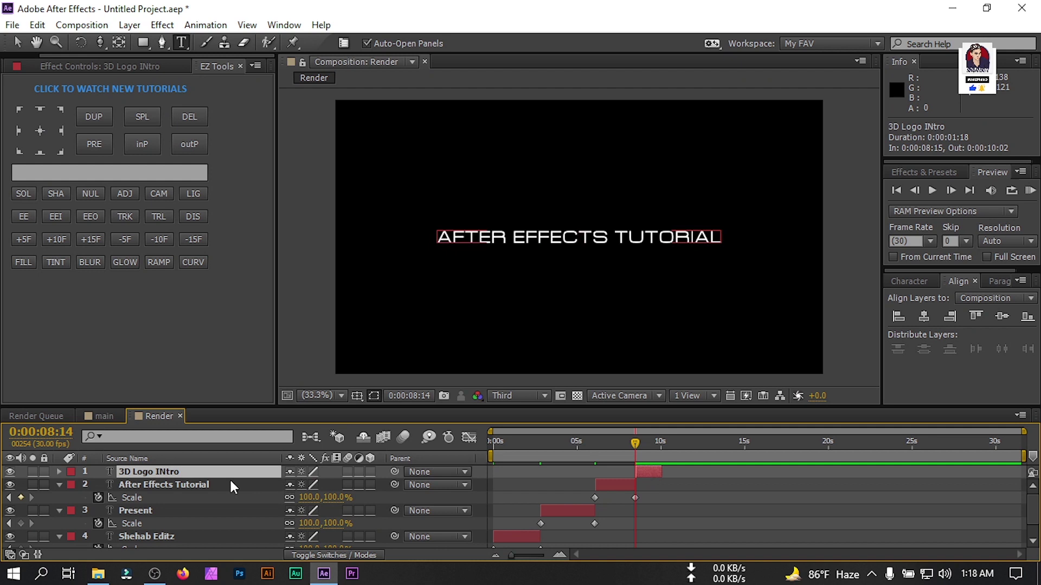
pyautogui.hotkey('alt', 'shift', 's')
pyautogui.click(307, 485)
pyautogui.write('95')
pyautogui.press('Return')
pyautogui.click(662, 443)
pyautogui.click(307, 485)
pyautogui.write('100')
pyautogui.press('Return')
# Step: Collapse the expanded properties of all layers in the Render composition and clear the layer selection
pyautogui.click(134, 476)
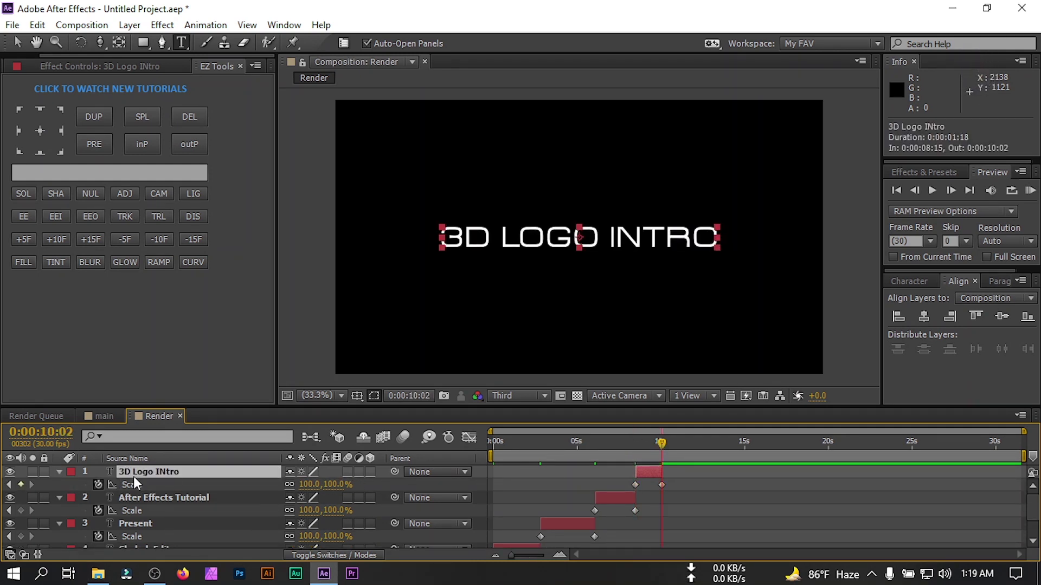
pyautogui.hotkey('ctrl', 'a')
pyautogui.click(58, 472)
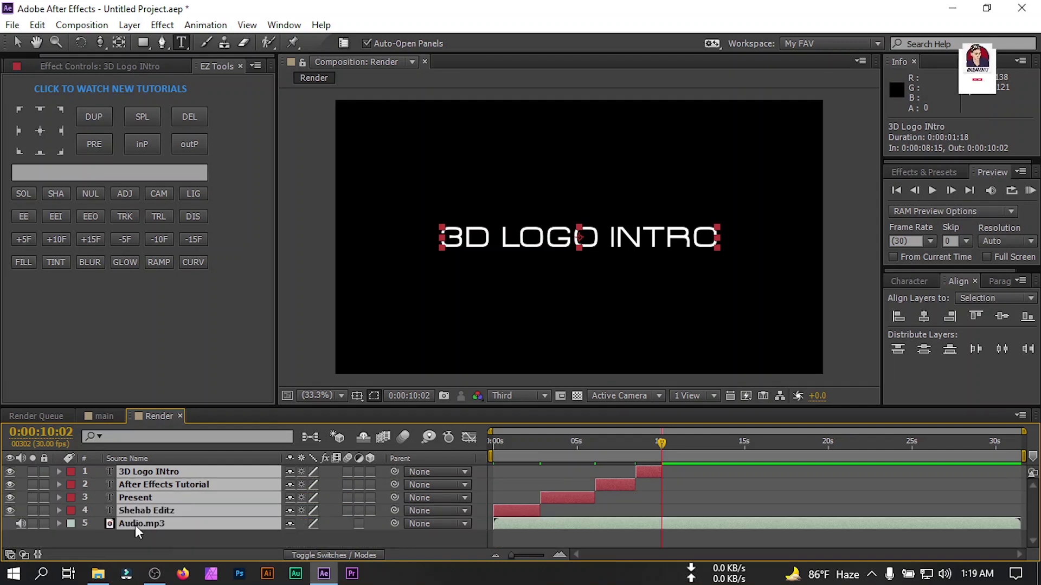
pyautogui.click(168, 534)
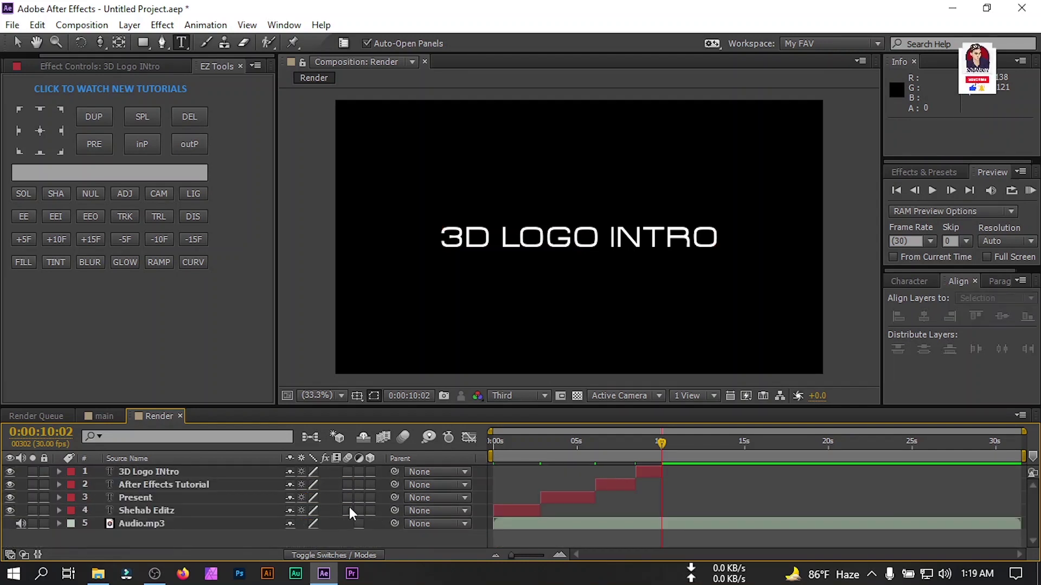
pyautogui.click(154, 509)
pyautogui.keyDown('shift'); pyautogui.click(182, 470); pyautogui.keyUp('shift')
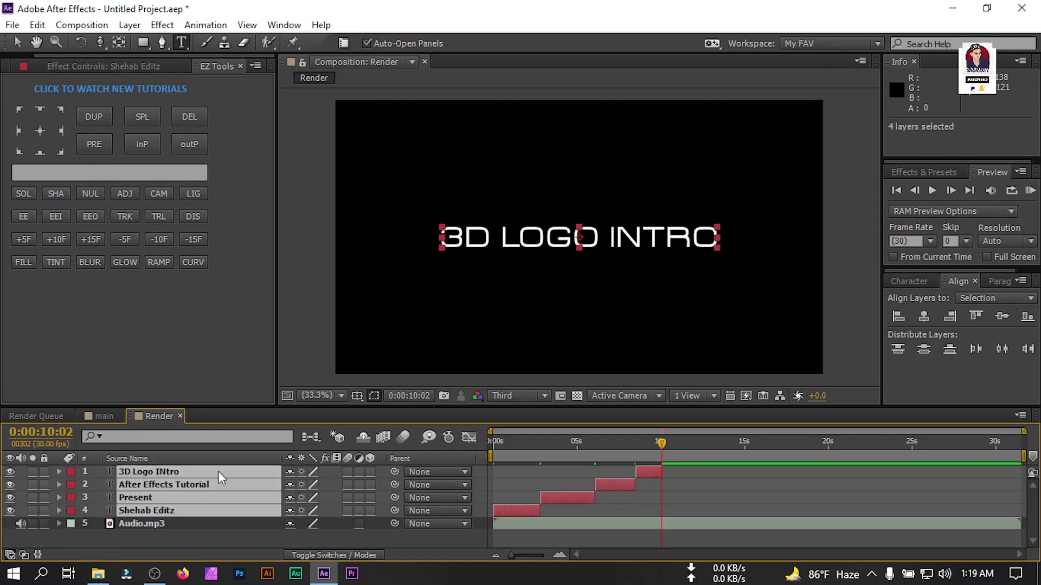
pyautogui.click(184, 539)
# Step: Add the main composition as the top layer of Render and move it to start at 0:00:10:03, right after the last title
pyautogui.click(110, 418)
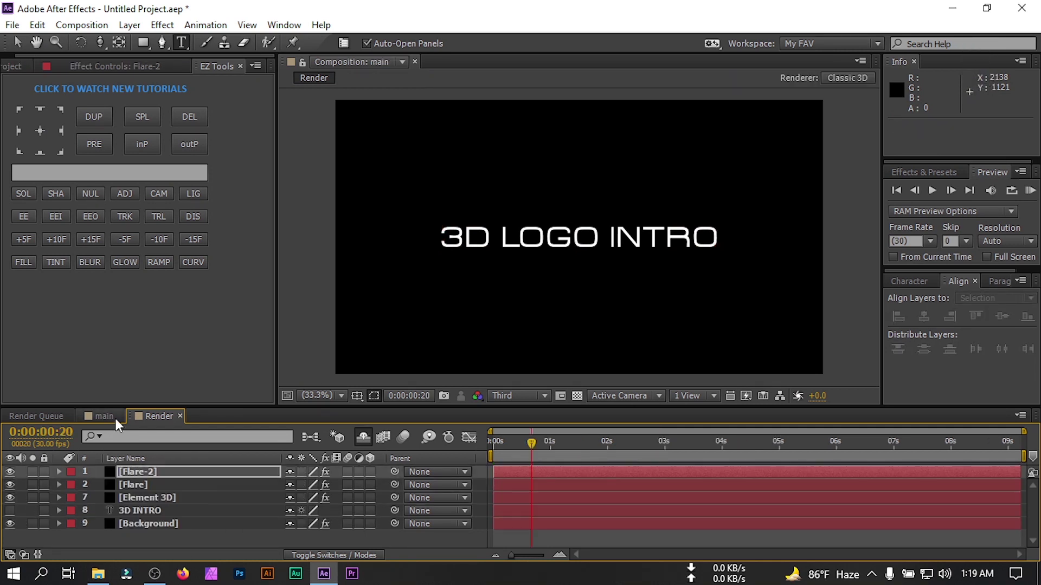
pyautogui.click(10, 66)
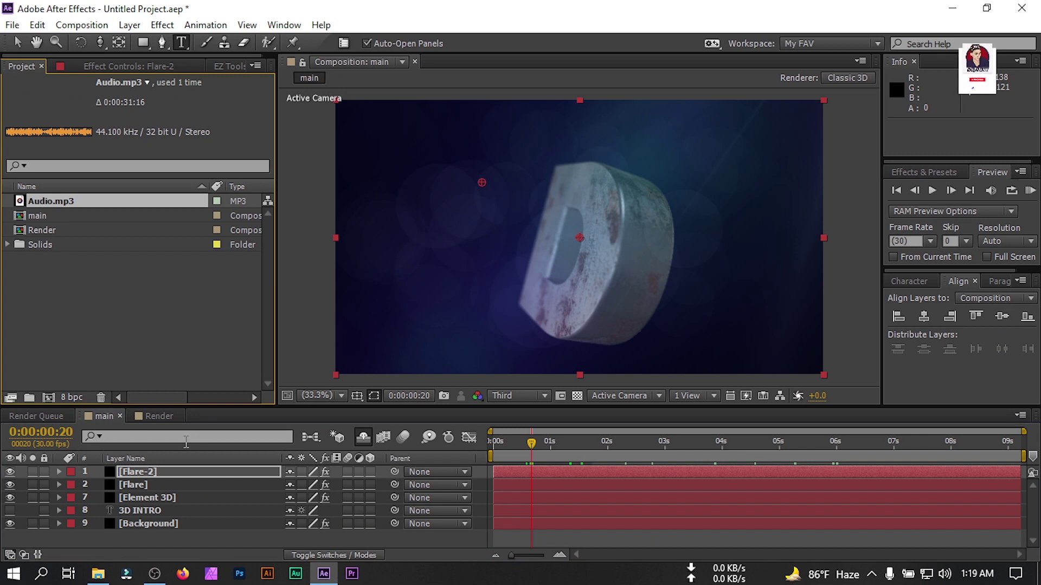
pyautogui.click(153, 416)
pyautogui.moveTo(33, 217); pyautogui.dragTo(134, 470)
pyautogui.moveTo(554, 475); pyautogui.dragTo(733, 473)
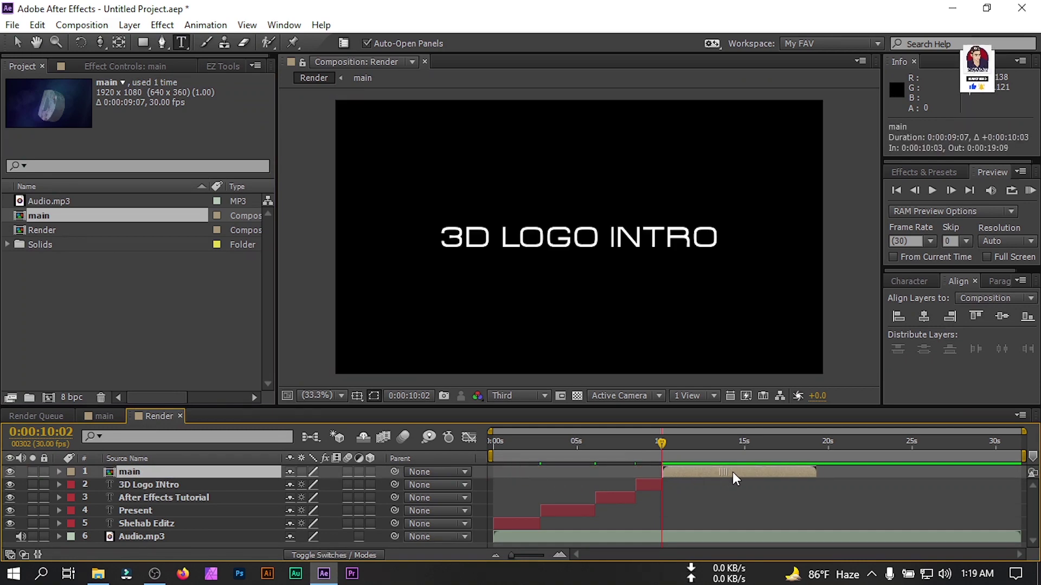
# Step: Open the main composition and check the flying letters between about 0:00:05:06 and 0:00:06:10
pyautogui.click(663, 440)
pyautogui.click(103, 416)
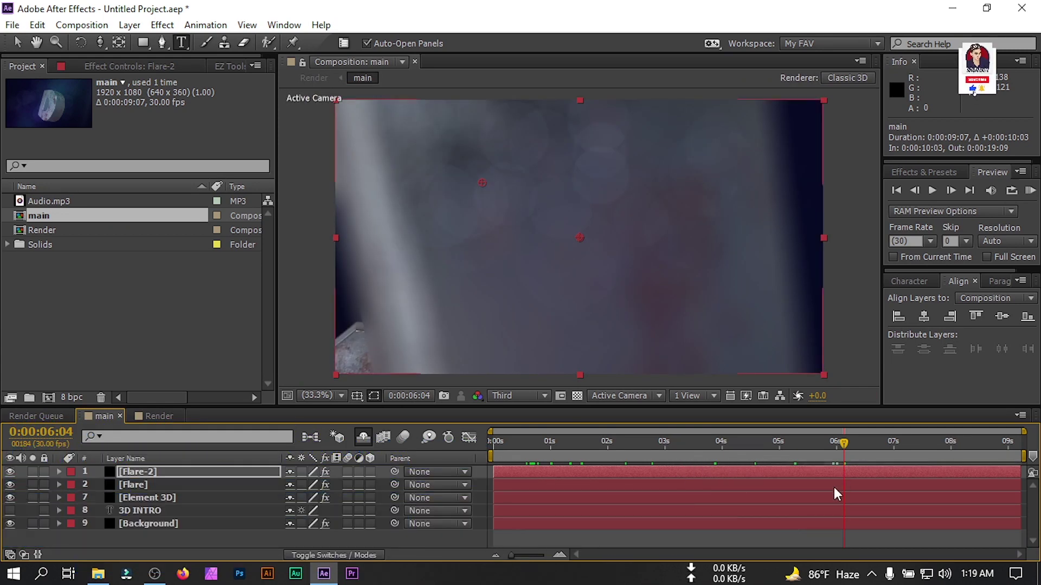
pyautogui.moveTo(871, 457); pyautogui.dragTo(843, 462)
pyautogui.click(779, 456)
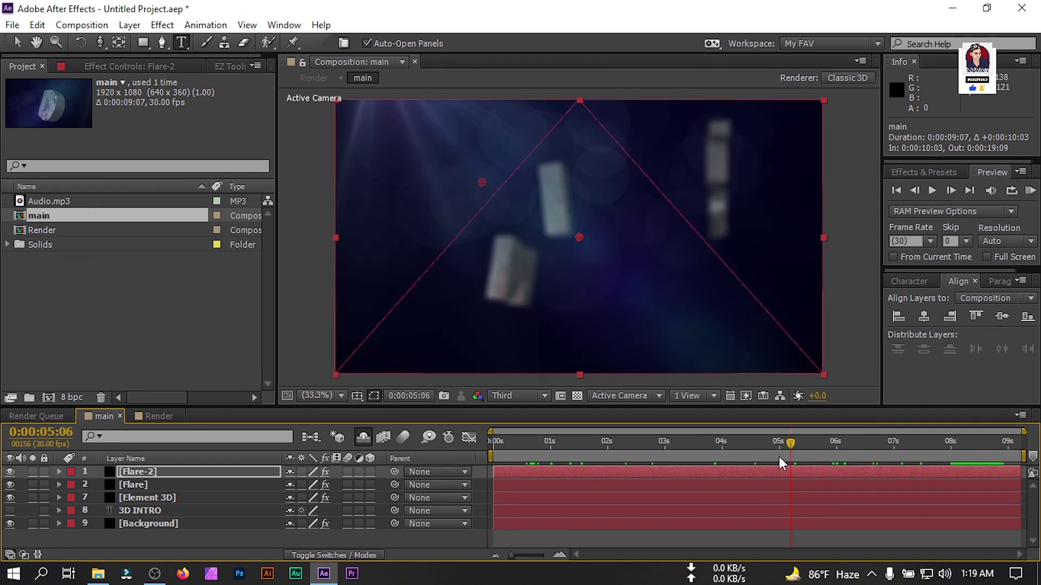
pyautogui.press('space')
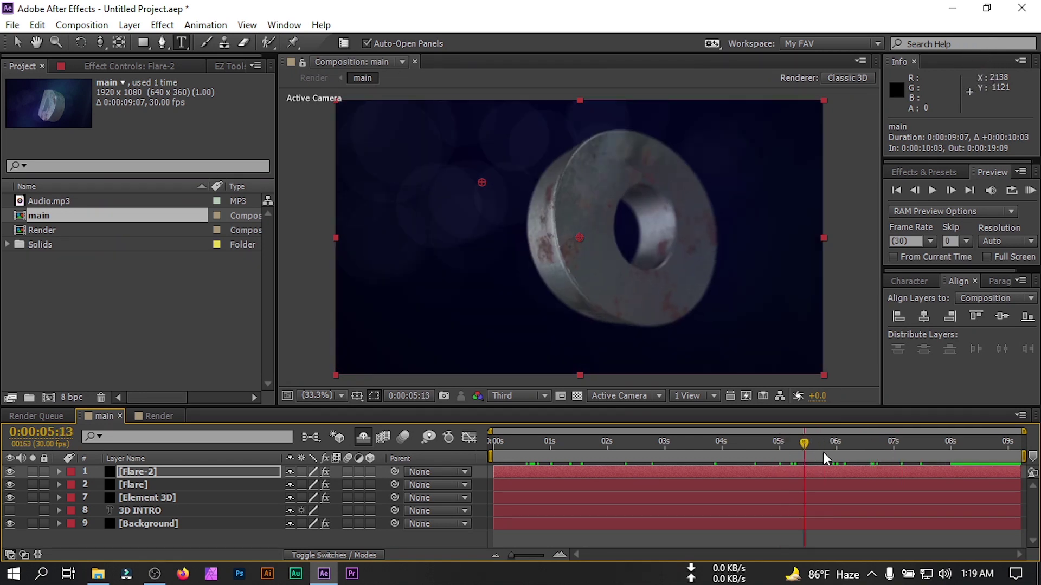
pyautogui.click(854, 455)
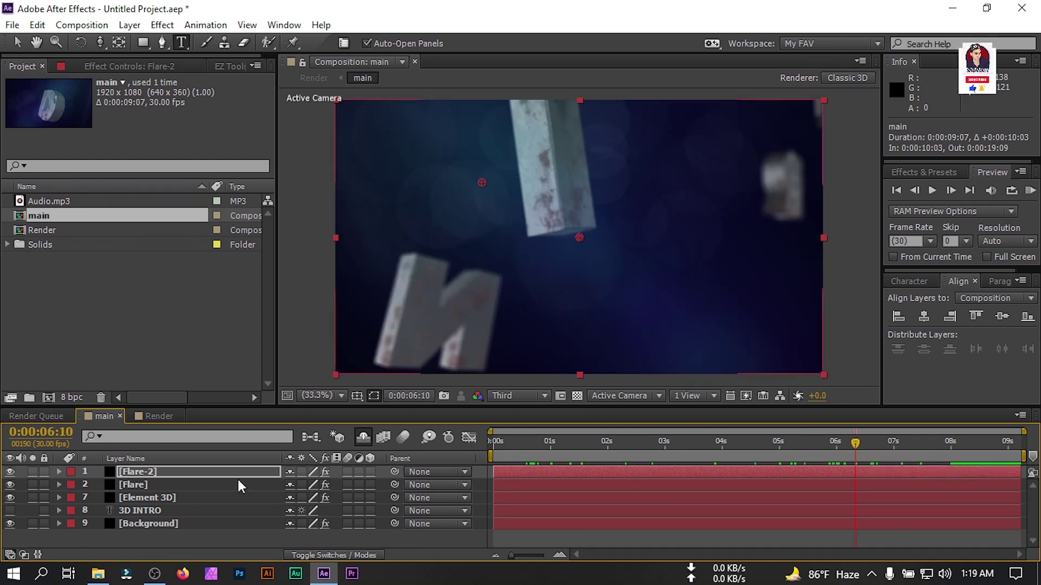
# Step: Start Position XY and Position Z keyframes for Flare-2 at 0:00:06:16, and move the flare to 972, -357 at 0:00:07:29
pyautogui.click(140, 474)
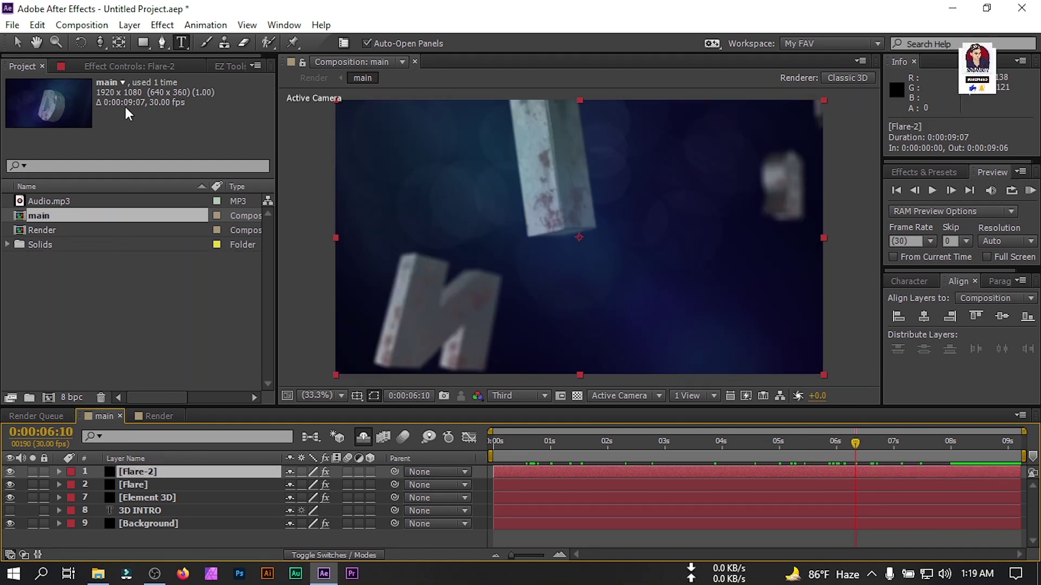
pyautogui.click(106, 68)
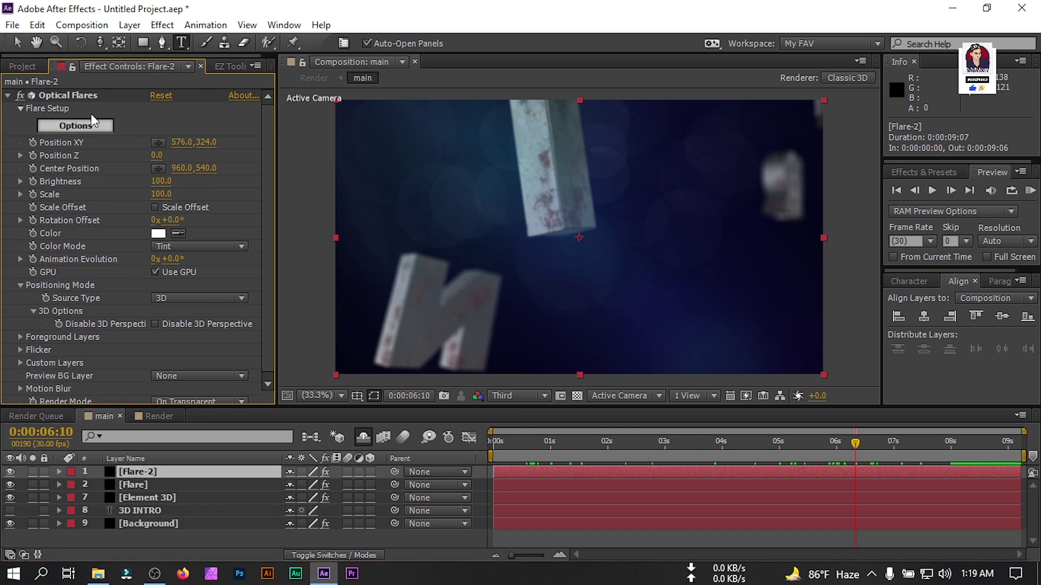
pyautogui.click(868, 450)
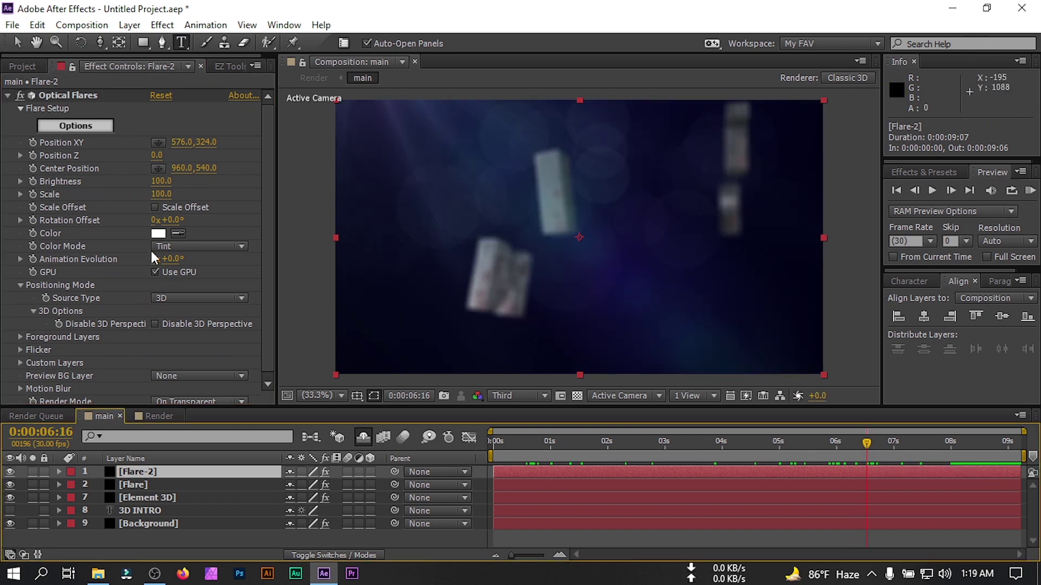
pyautogui.click(32, 142)
pyautogui.click(32, 155)
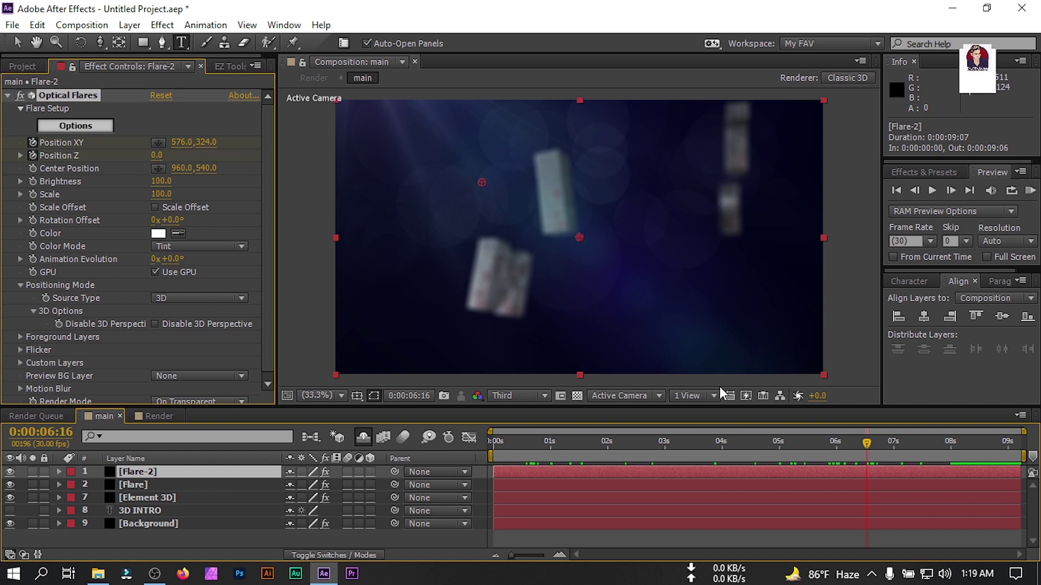
pyautogui.click(948, 454)
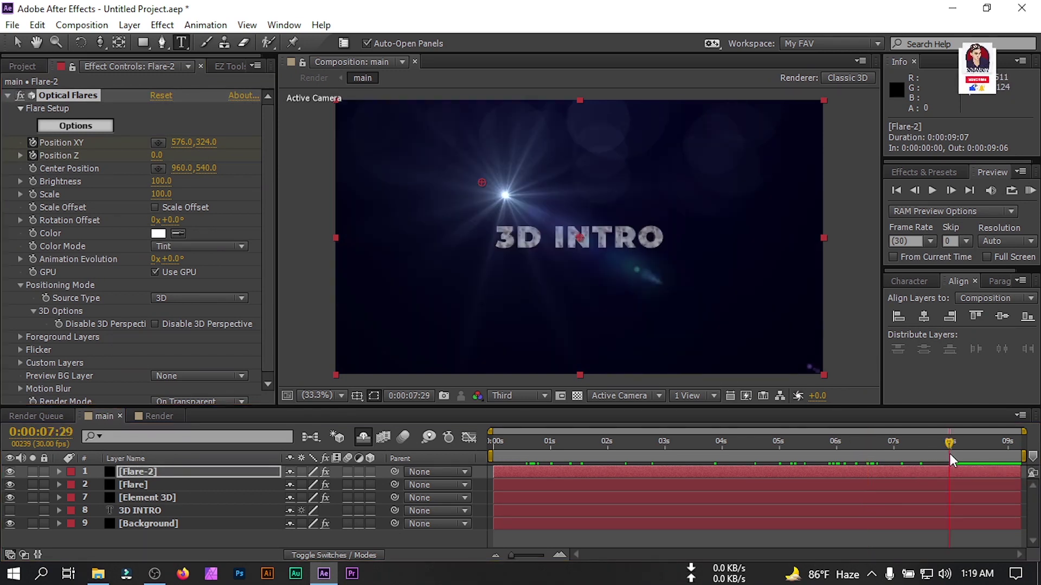
pyautogui.moveTo(483, 178)
pyautogui.mouseDown()
pyautogui.moveTo(518, 139)
pyautogui.moveTo(654, 62)
pyautogui.moveTo(591, 13)
pyautogui.mouseUp()
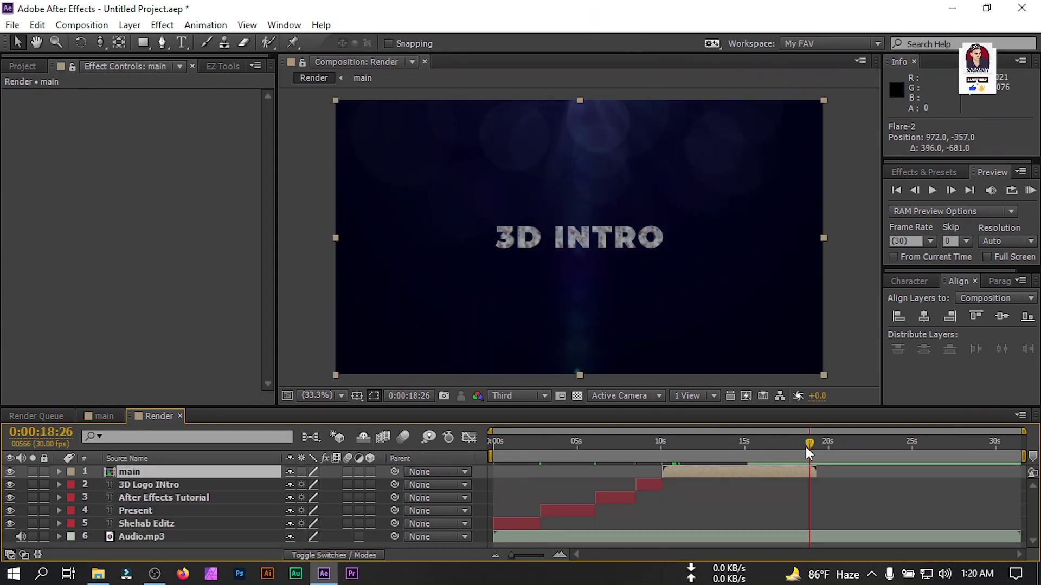
# Step: End the Render composition's work area at 0:00:19:09, where the main layer finishes, and trim the composition to it
pyautogui.moveTo(806, 448); pyautogui.dragTo(814, 446)
pyautogui.moveTo(1024, 461); pyautogui.dragTo(808, 461)
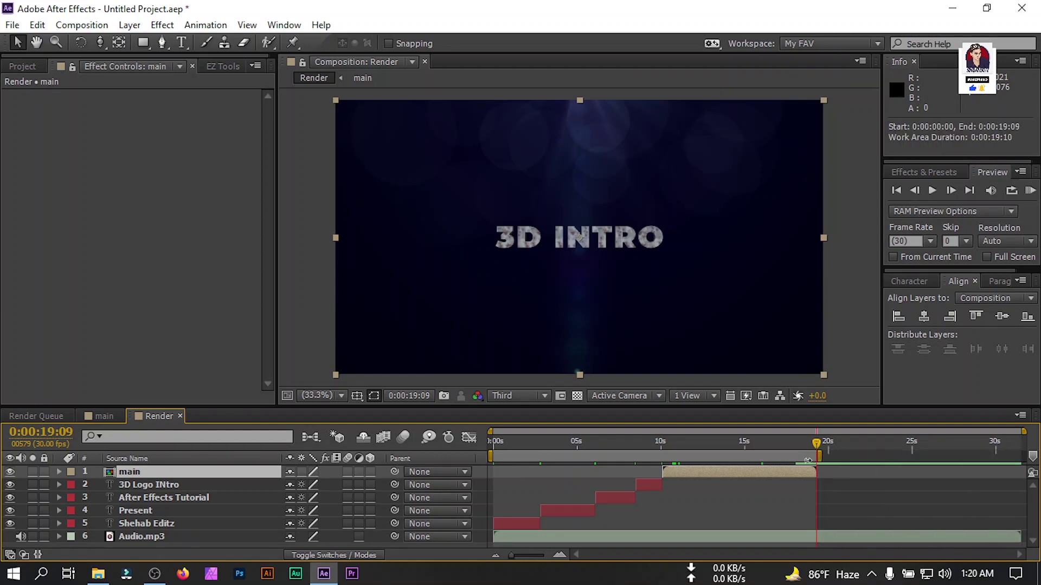
pyautogui.rightClick(802, 455)
pyautogui.click(830, 495)
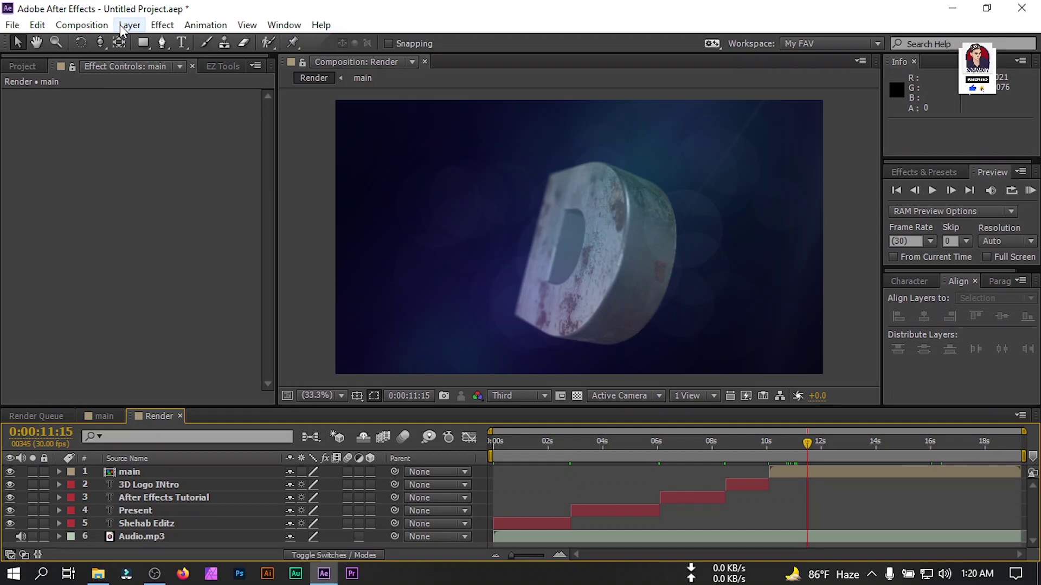
# Step: Create a black 1920 x 1080 px solid named Blackbar in Render and add a full-frame rectangular mask to it
pyautogui.click(124, 26)
pyautogui.moveTo(164, 25)
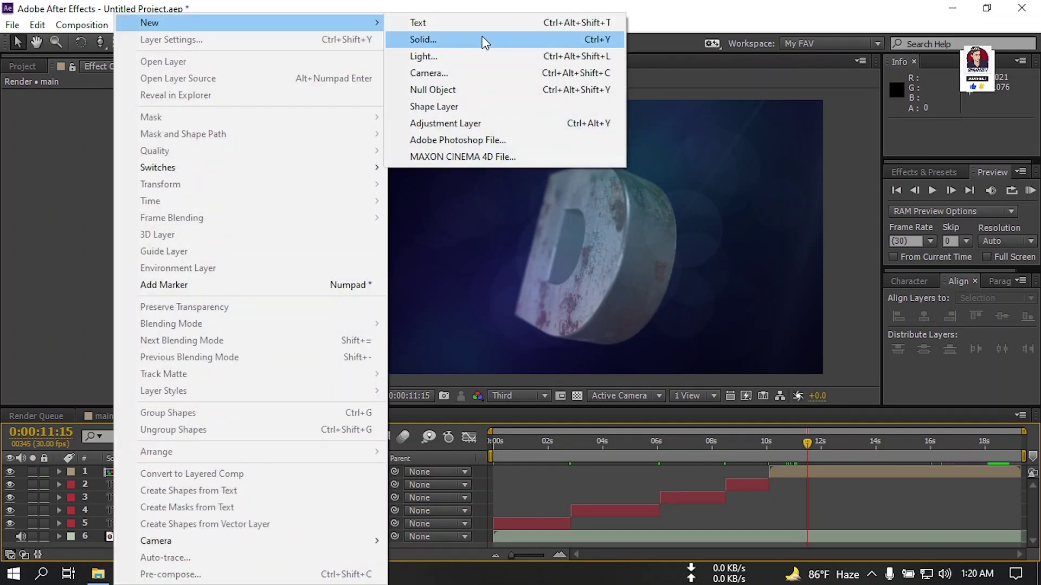
pyautogui.click(479, 38)
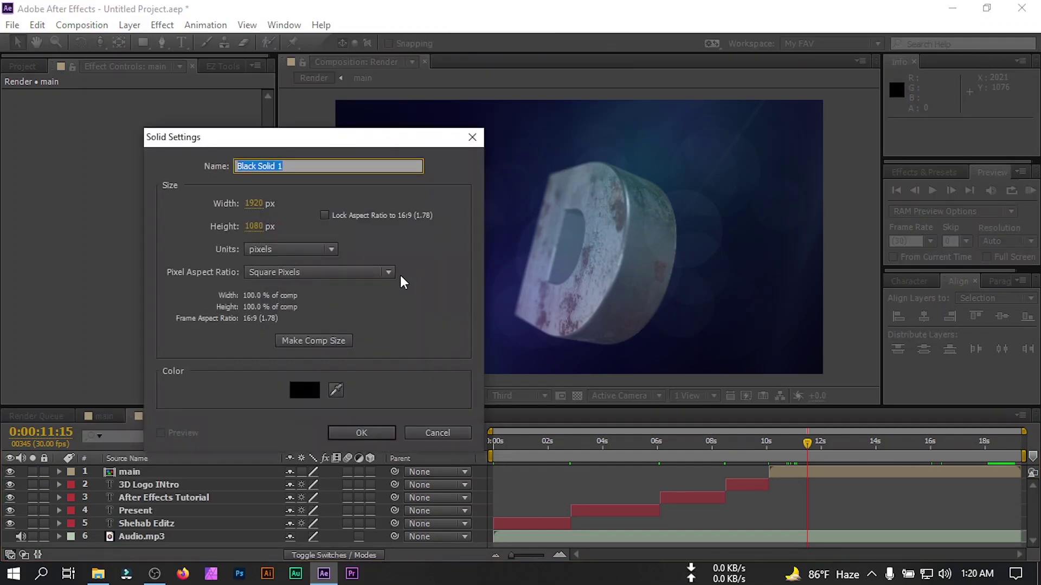
pyautogui.write('Blackbar')
pyautogui.press('Return')
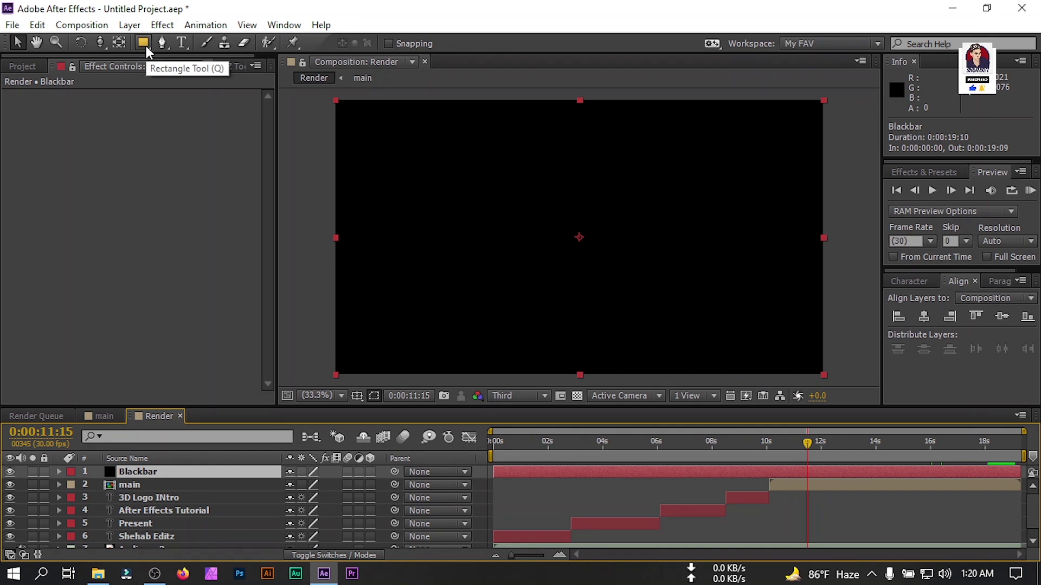
pyautogui.doubleClick(143, 42)
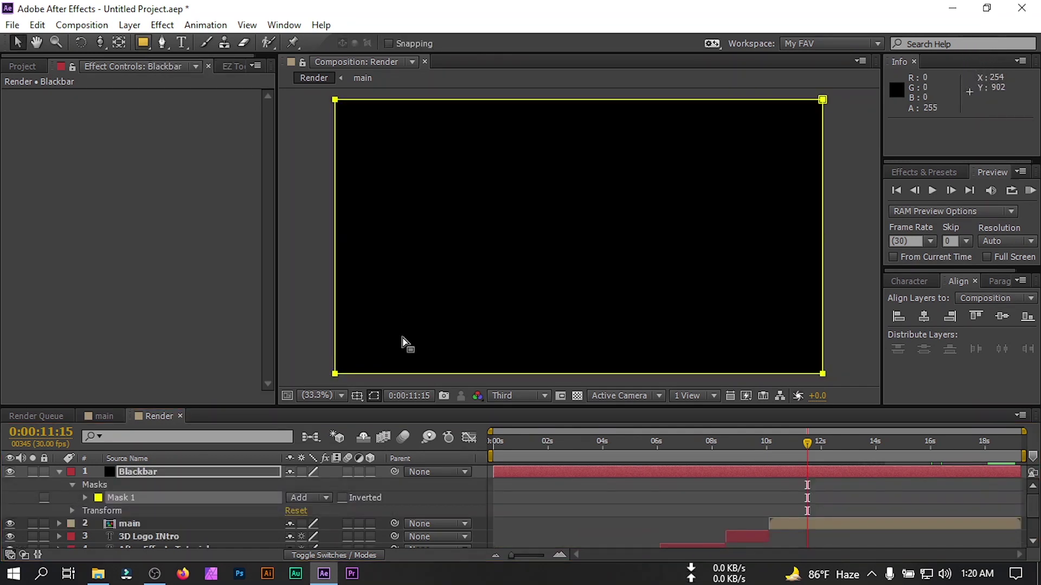
# Step: Show the Title/Action Safe guides and pull the Blackbar mask's upper and lower edges in to the title-safe lines
pyautogui.click(356, 396)
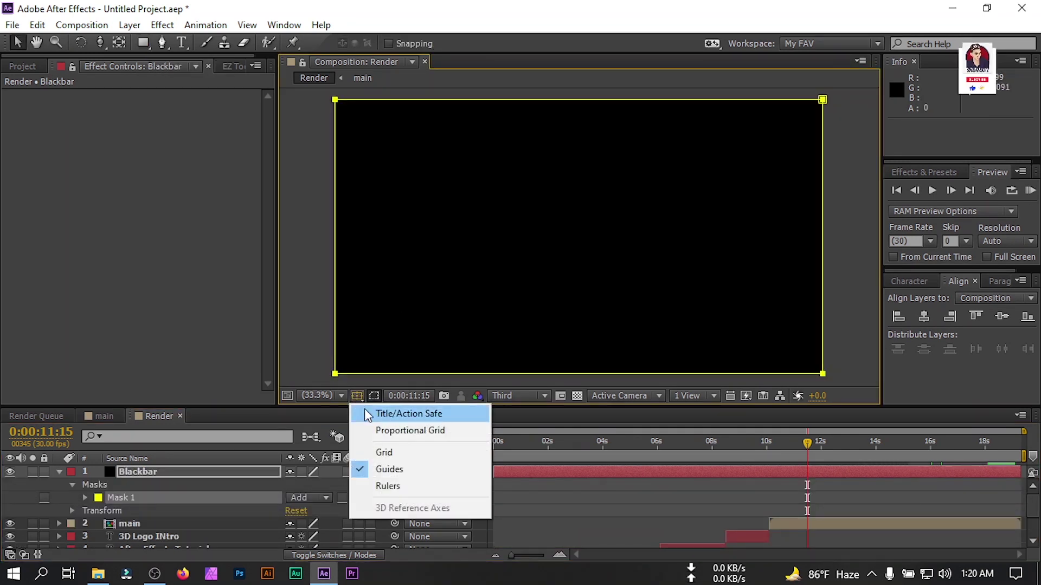
pyautogui.click(412, 415)
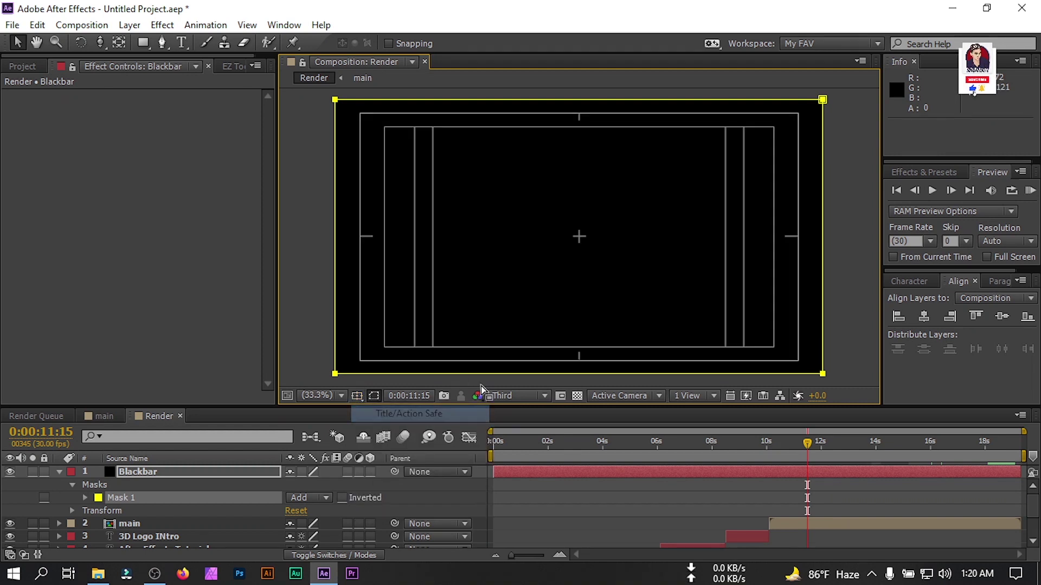
pyautogui.click(576, 105)
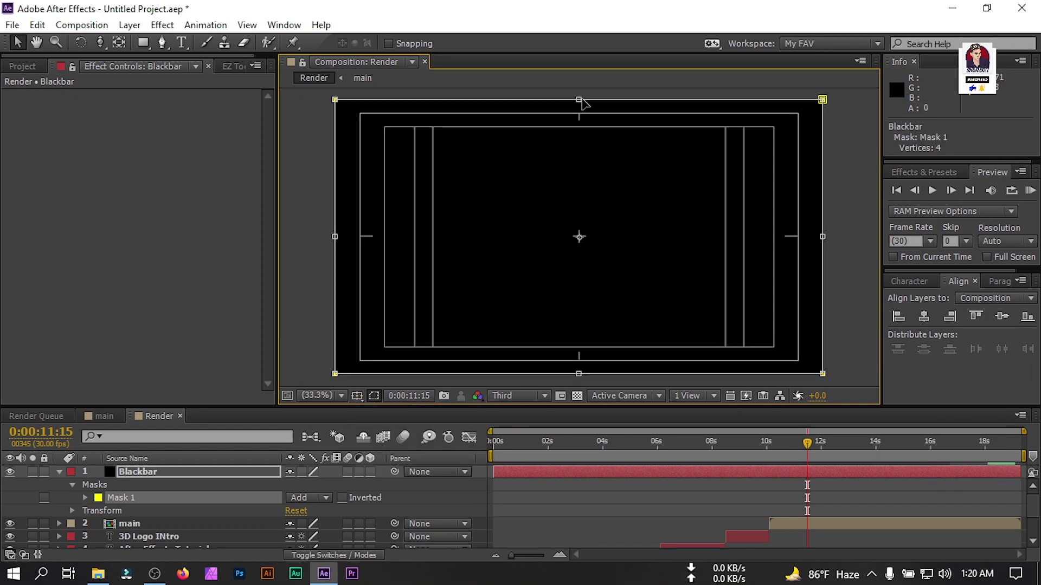
pyautogui.moveTo(580, 100); pyautogui.dragTo(573, 127)
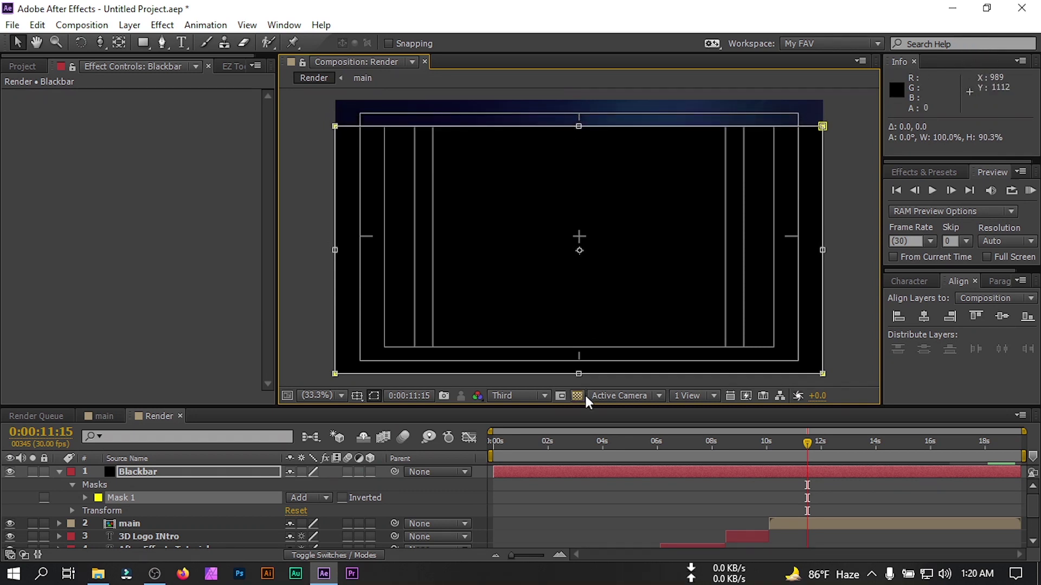
pyautogui.moveTo(580, 373); pyautogui.dragTo(579, 347)
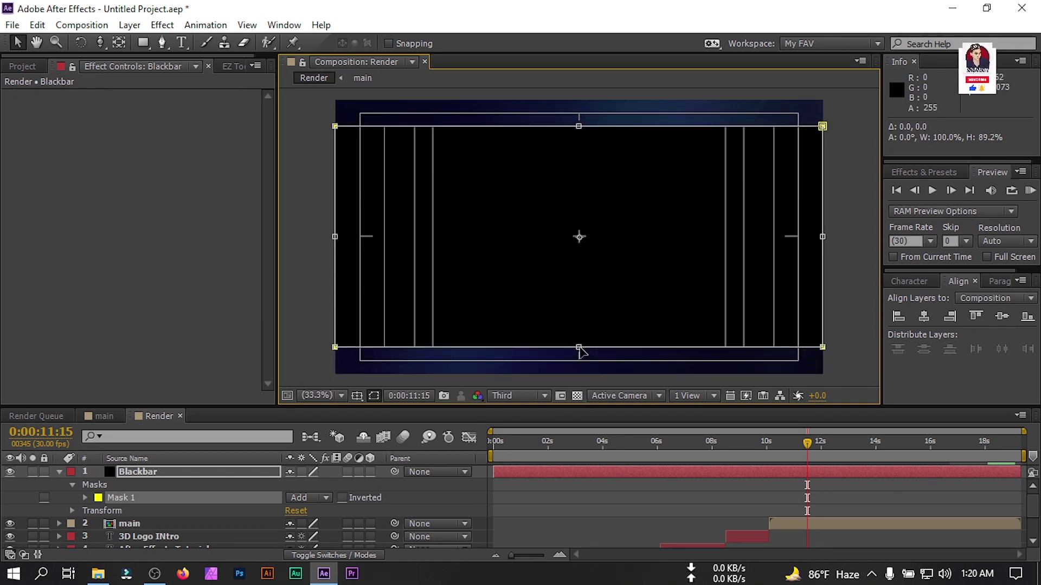
# Step: Set the Blackbar mask mode to Subtract and clear the layer selection
pyautogui.click(313, 498)
pyautogui.click(325, 414)
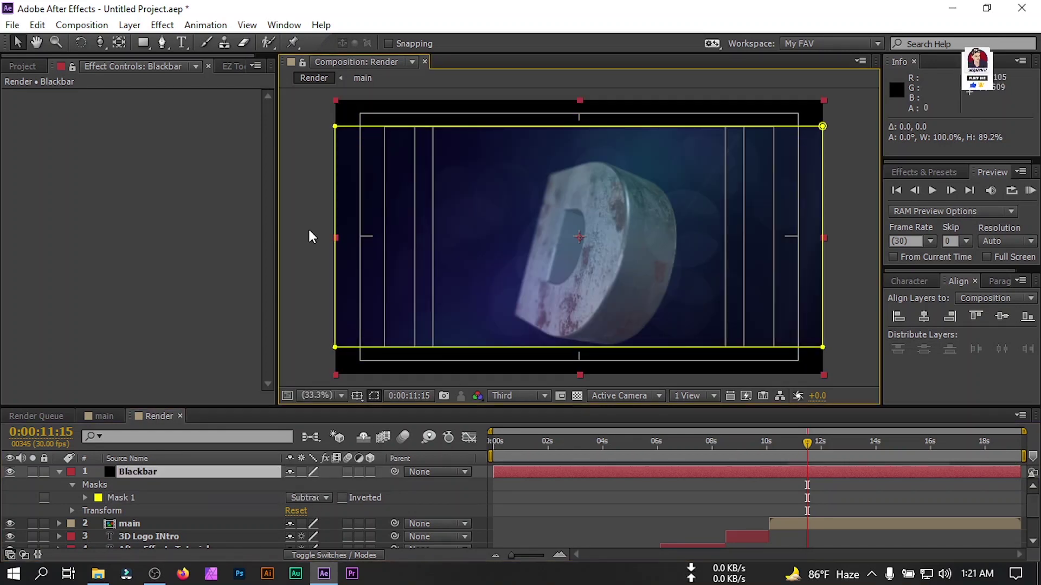
pyautogui.click(304, 232)
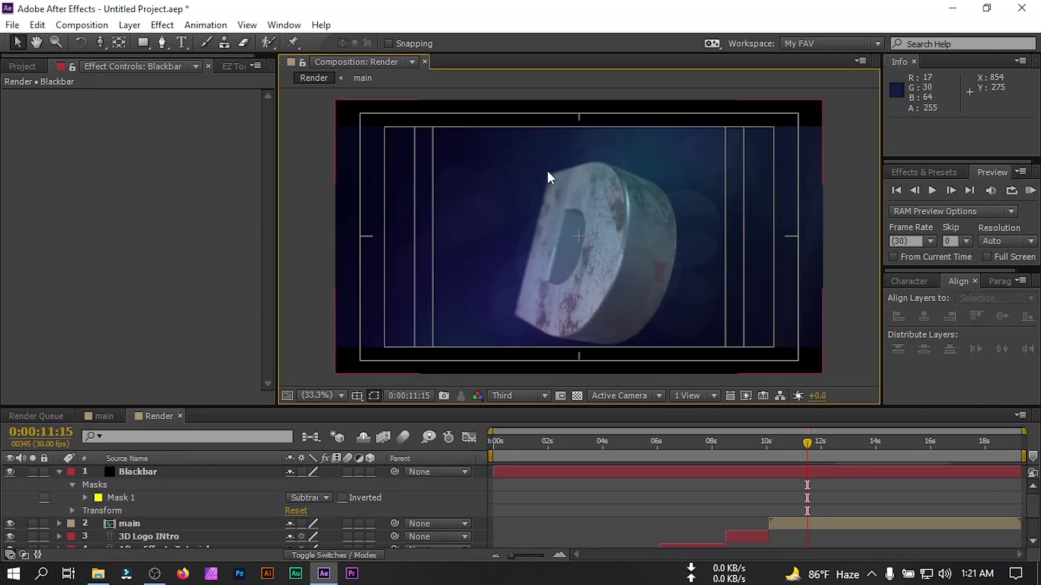
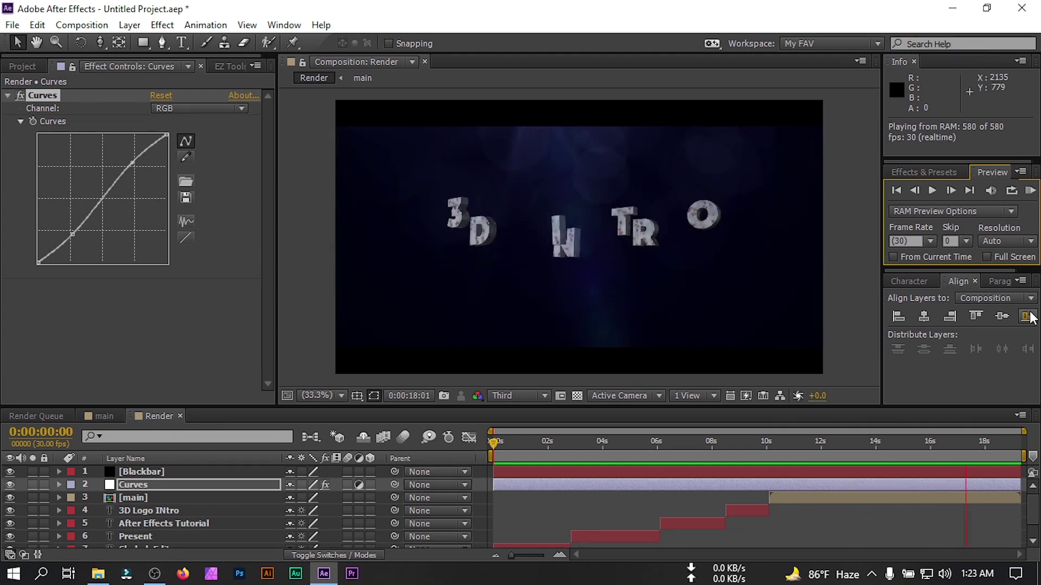
# Step: Stop the preview playback and add the Render composition to the render queue
pyautogui.press('space')
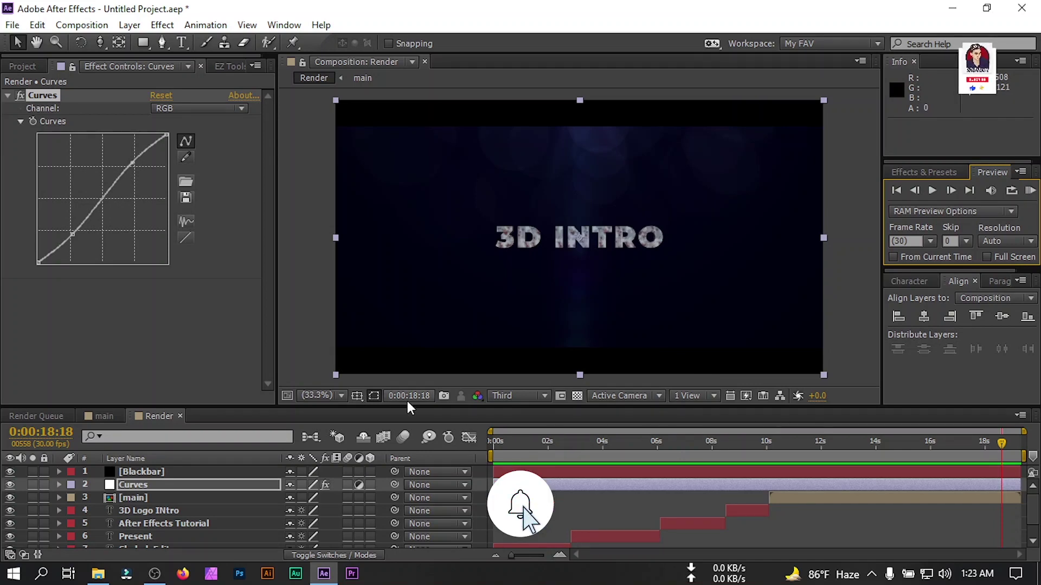
pyautogui.click(82, 26)
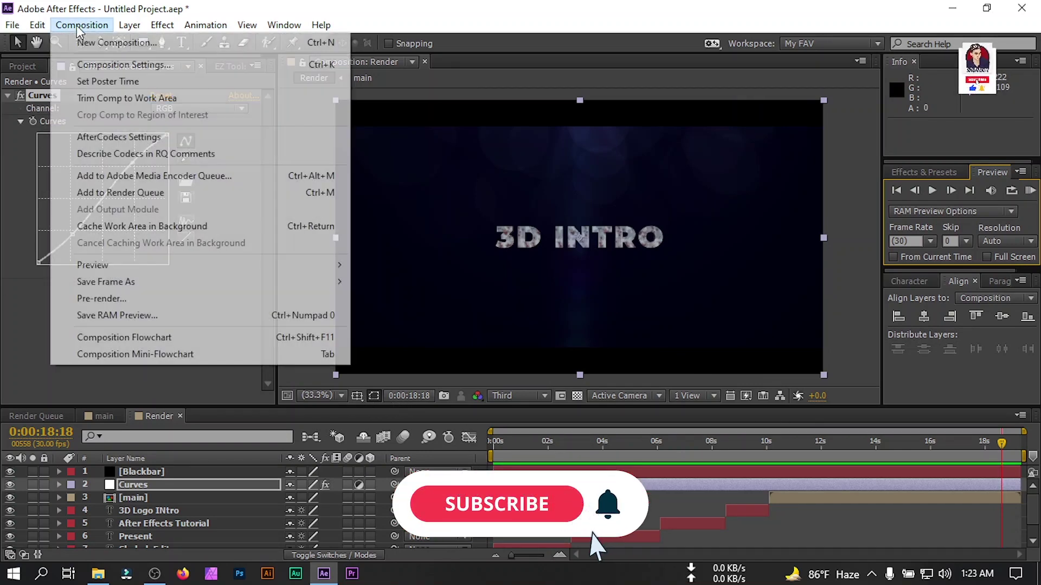
pyautogui.click(134, 194)
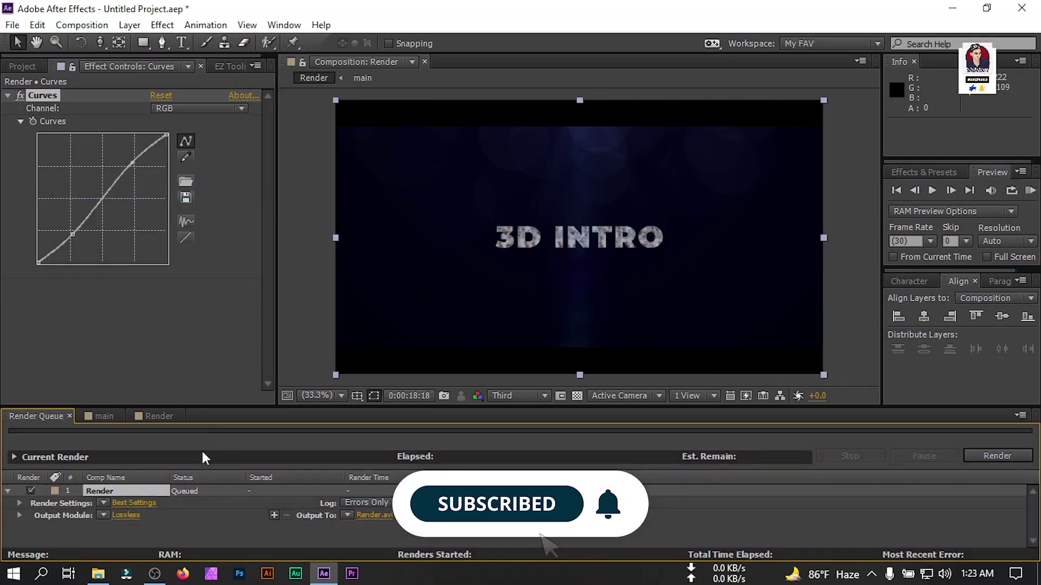
# Step: Set the output module to AfterCodecs .mp4 with Audio Output On, and set the output file to Render.mp4 in the Movie Title folder
pyautogui.click(122, 516)
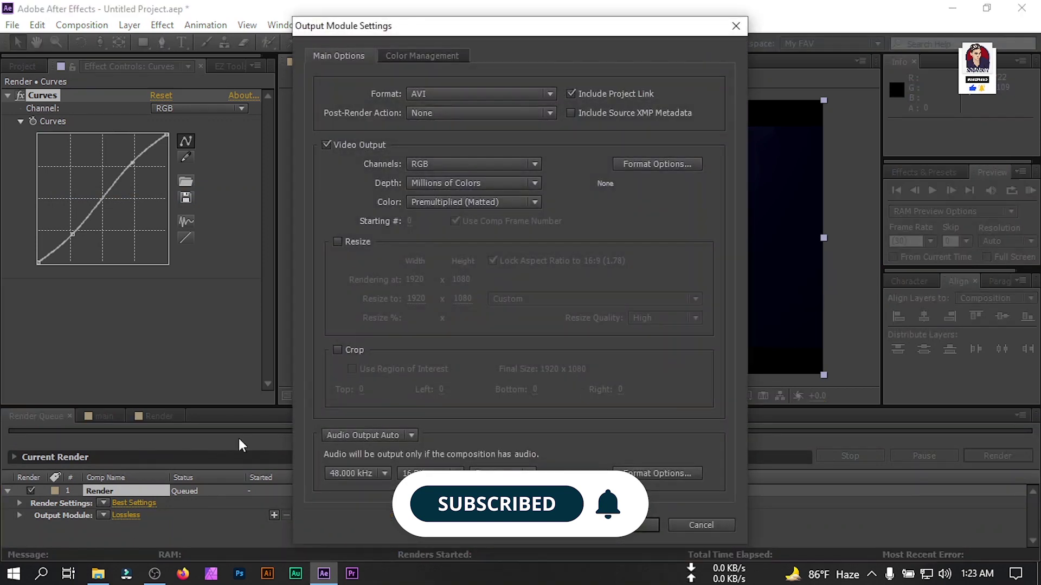
pyautogui.click(449, 93)
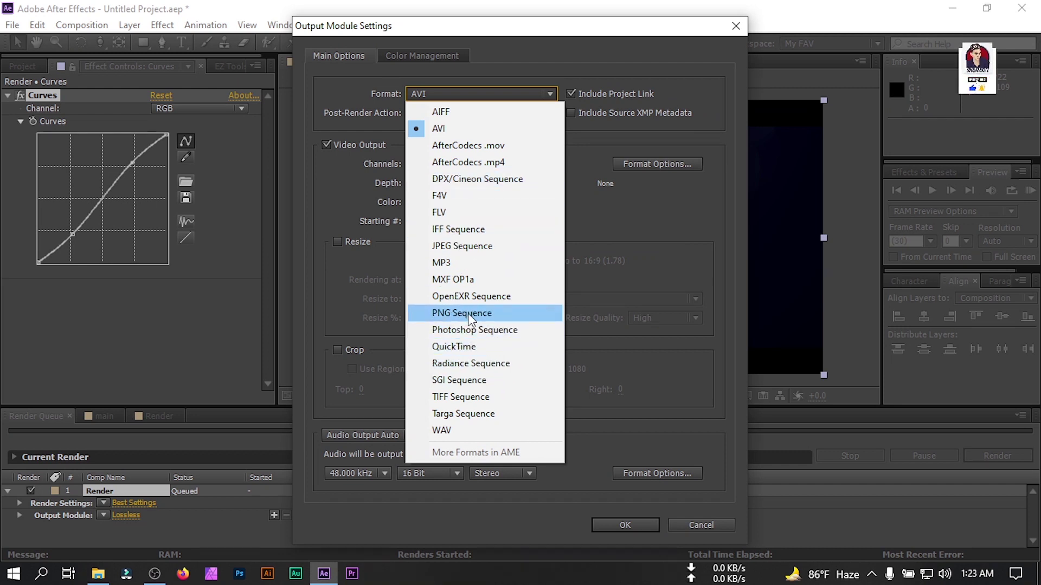
pyautogui.click(464, 164)
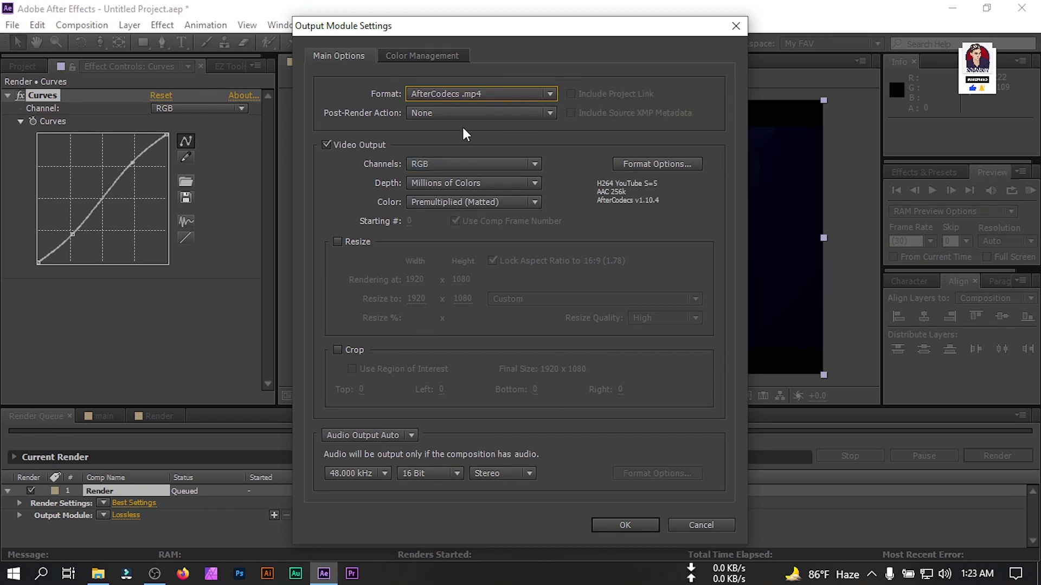
pyautogui.click(369, 434)
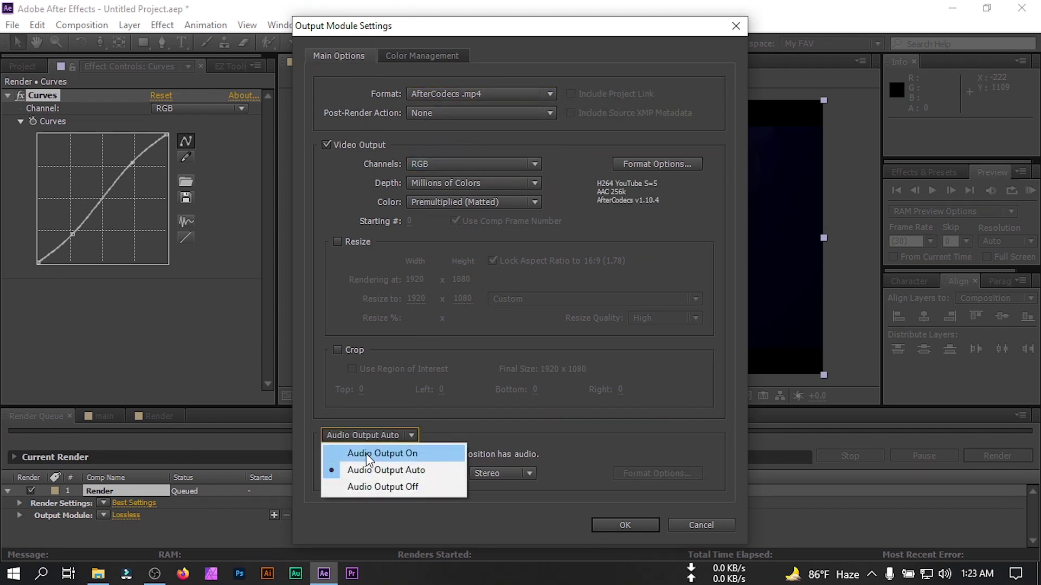
pyautogui.click(366, 453)
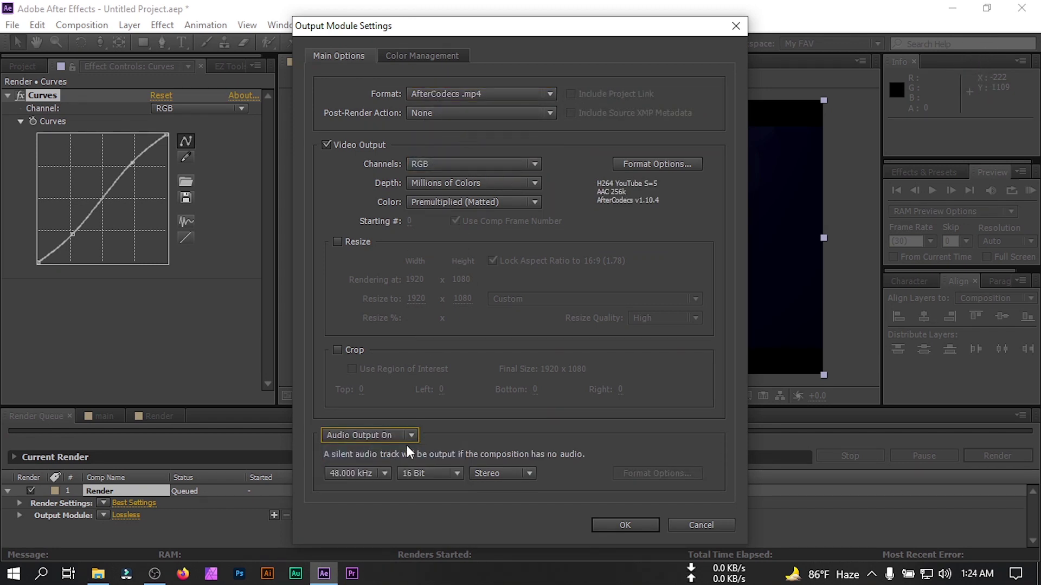
pyautogui.click(610, 523)
pyautogui.click(375, 516)
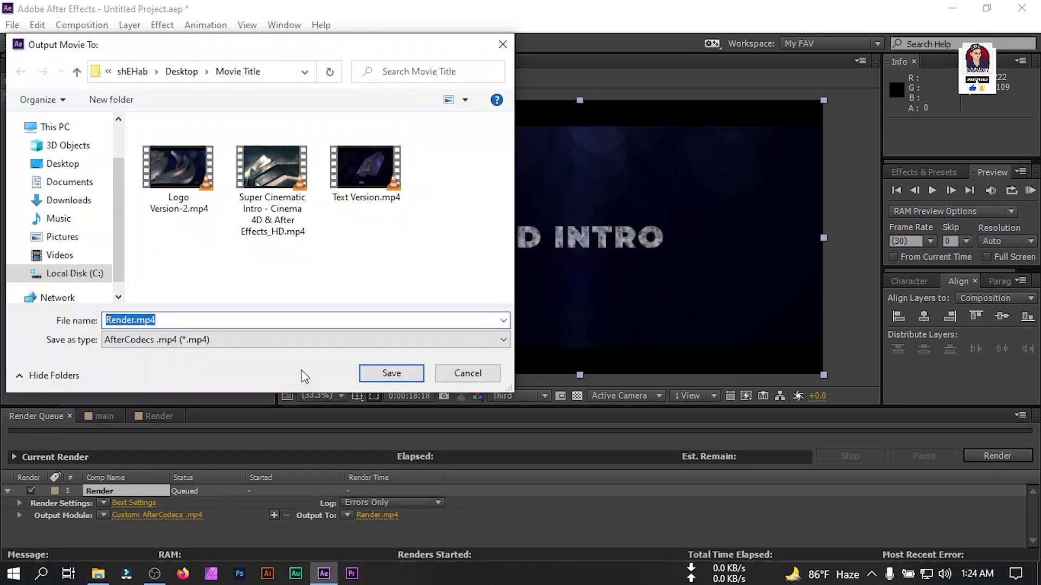
pyautogui.click(391, 375)
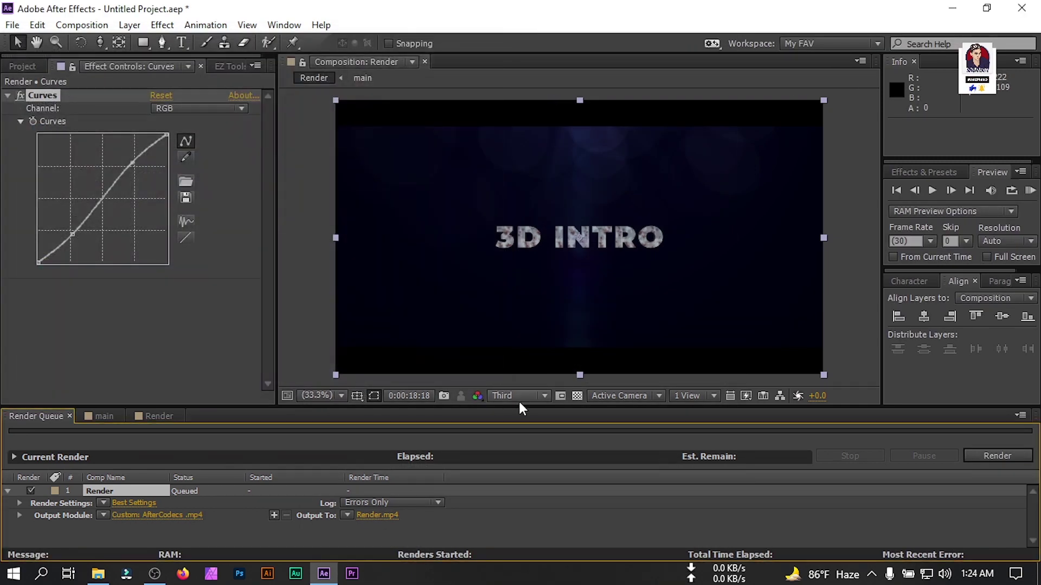